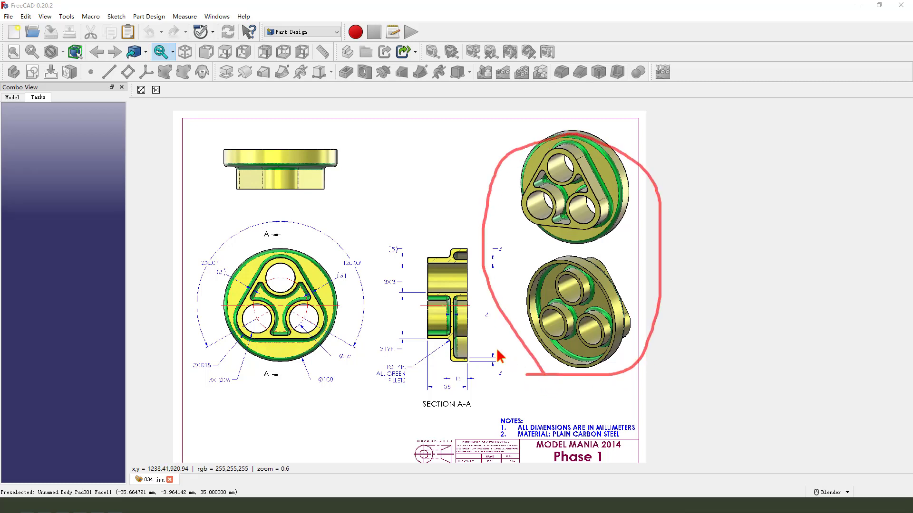
# Pan and zoom the reference drawing to bring its front view into place
pyautogui.moveTo(138, 158); pyautogui.dragTo(39, 30)
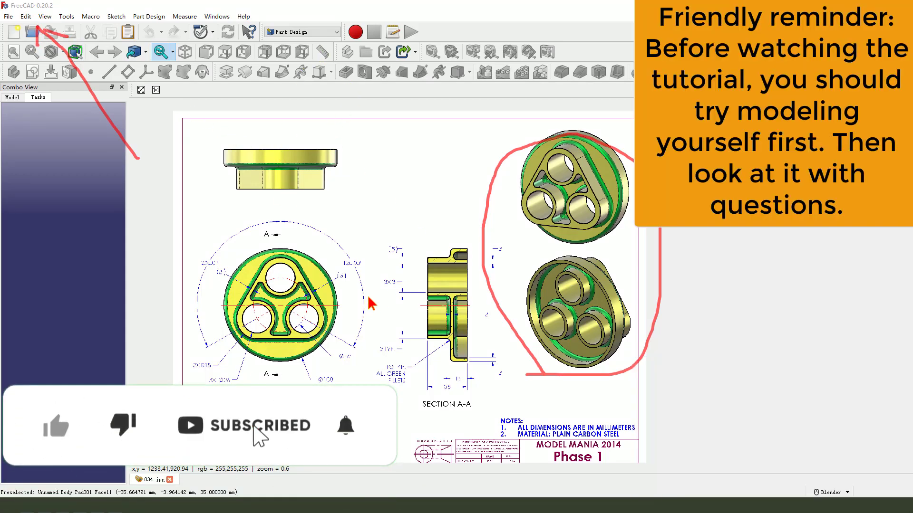
pyautogui.scroll(4, 342, 271)
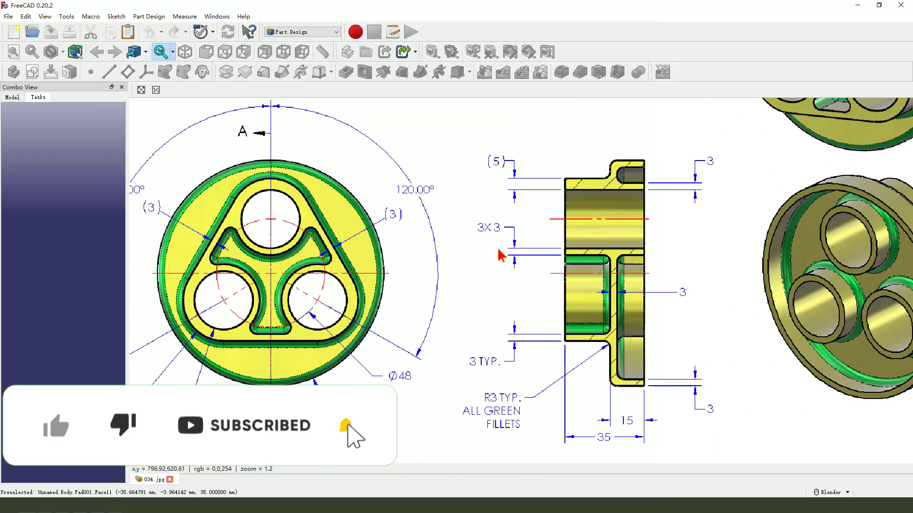
pyautogui.scroll(-2, 497, 249)
pyautogui.scroll(1, 468, 253)
pyautogui.scroll(1, 416, 279)
pyautogui.moveTo(378, 278); pyautogui.dragTo(538, 303, button='middle')
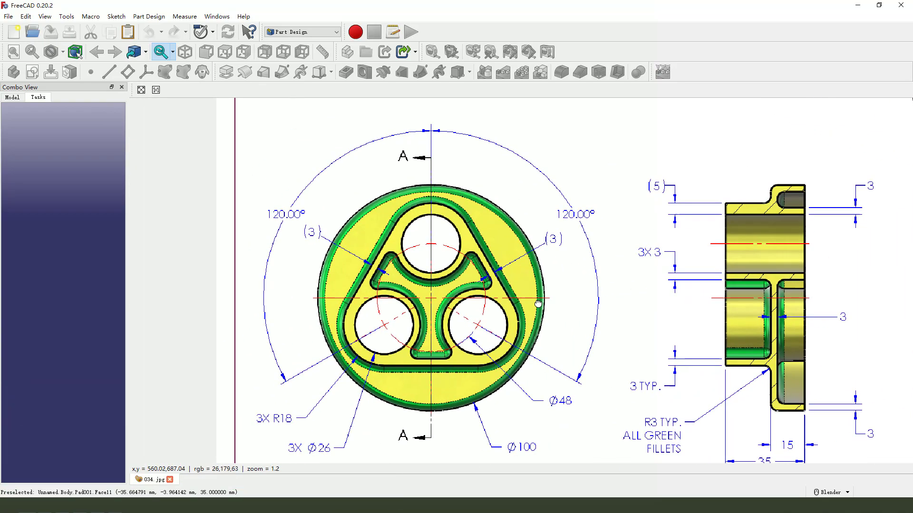
pyautogui.moveTo(444, 328)
pyautogui.mouseDown(button='middle')
pyautogui.moveTo(433, 301)
pyautogui.moveTo(338, 317)
pyautogui.mouseUp(button='middle')
pyautogui.scroll(-1, 399, 307)
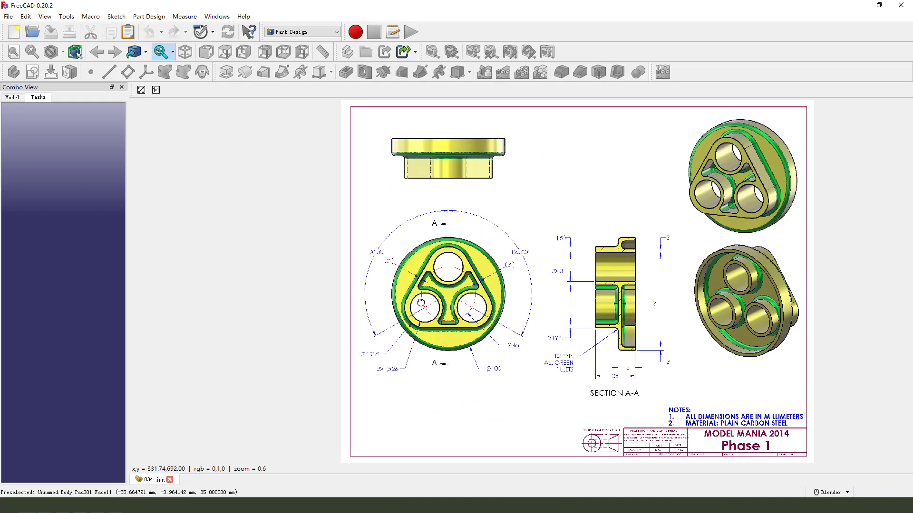
pyautogui.moveTo(421, 302); pyautogui.dragTo(302, 312, button='middle')
pyautogui.moveTo(345, 282)
pyautogui.mouseDown(button='middle')
pyautogui.moveTo(295, 275)
pyautogui.moveTo(299, 255)
pyautogui.mouseUp(button='middle')
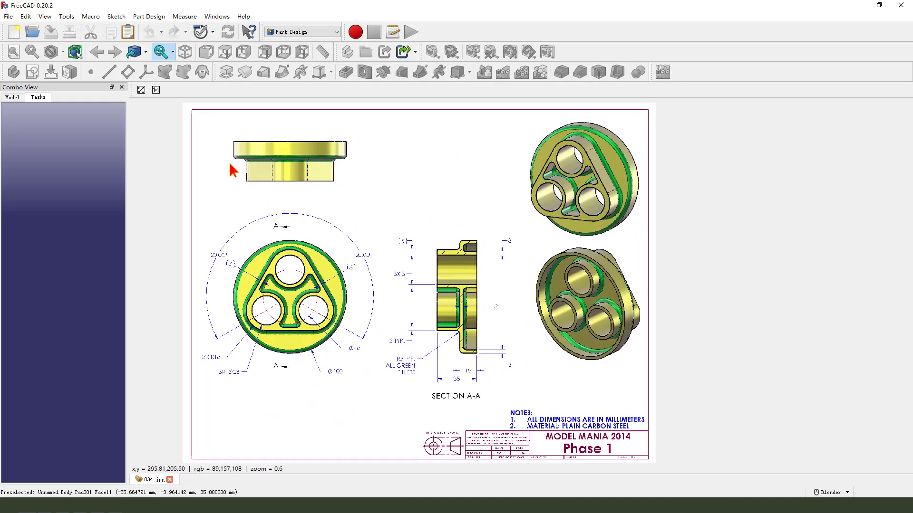
pyautogui.moveTo(271, 173); pyautogui.dragTo(260, 172)
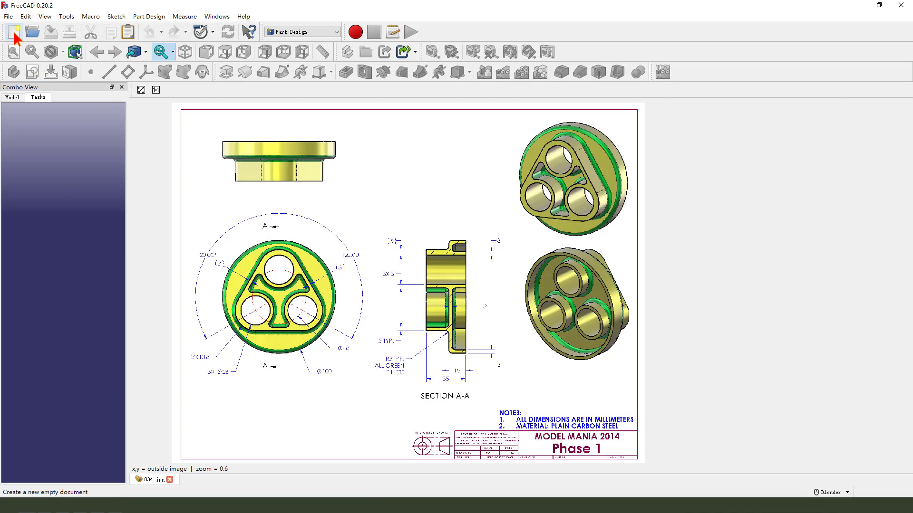
# Create a new document and tile it beside the reference drawing
pyautogui.click(13, 32)
pyautogui.click(216, 16)
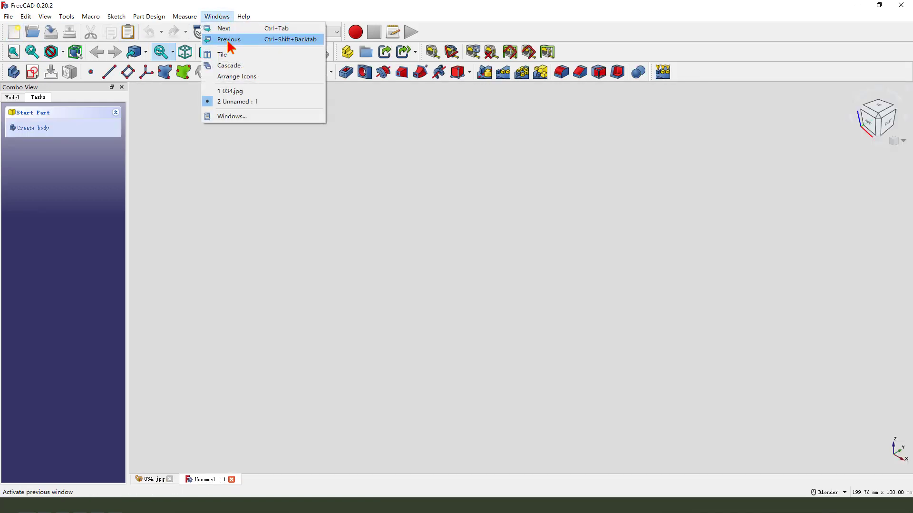
pyautogui.click(232, 56)
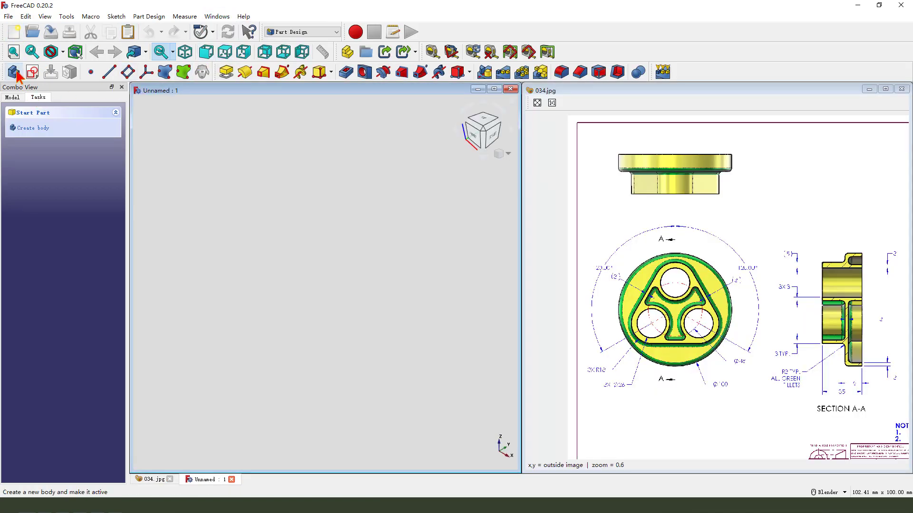
# Create a body and begin a new sketch in it
pyautogui.click(13, 72)
pyautogui.click(32, 72)
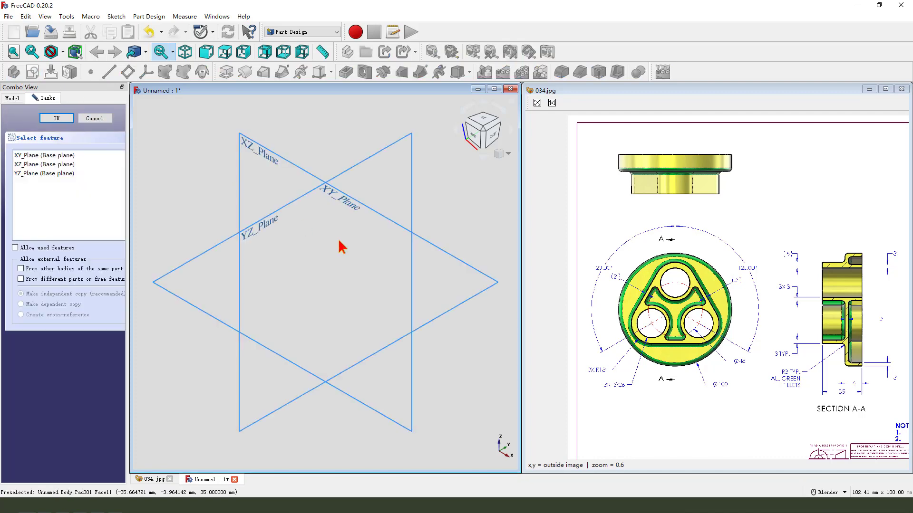
pyautogui.scroll(4, 656, 326)
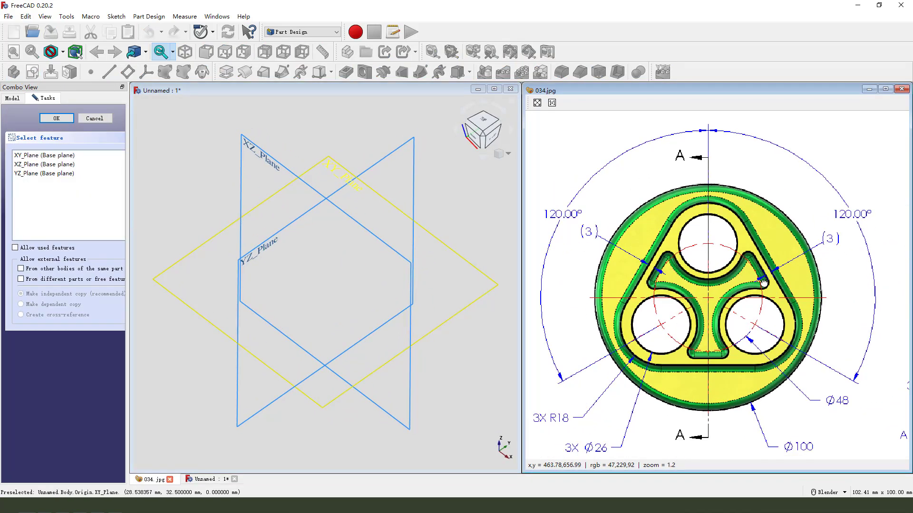
pyautogui.scroll(-4, 672, 282)
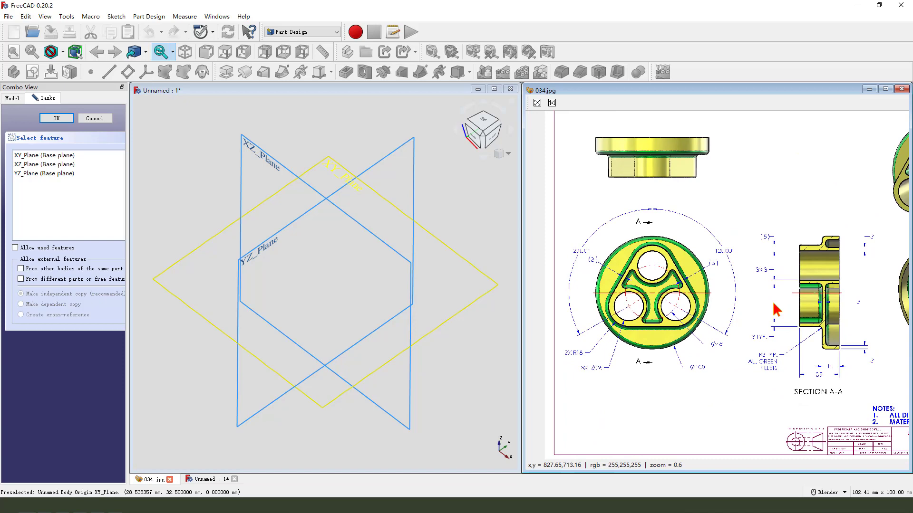
pyautogui.moveTo(727, 203); pyautogui.dragTo(696, 223)
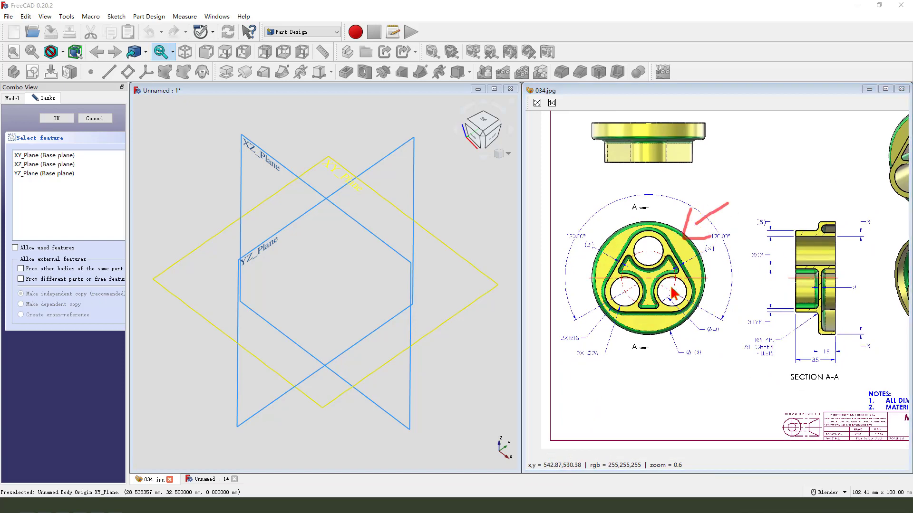
pyautogui.moveTo(630, 226)
pyautogui.mouseDown()
pyautogui.moveTo(708, 319)
pyautogui.moveTo(600, 228)
pyautogui.moveTo(620, 218)
pyautogui.mouseUp()
pyautogui.moveTo(782, 269)
pyautogui.mouseDown()
pyautogui.moveTo(735, 275)
pyautogui.moveTo(758, 285)
pyautogui.mouseUp()
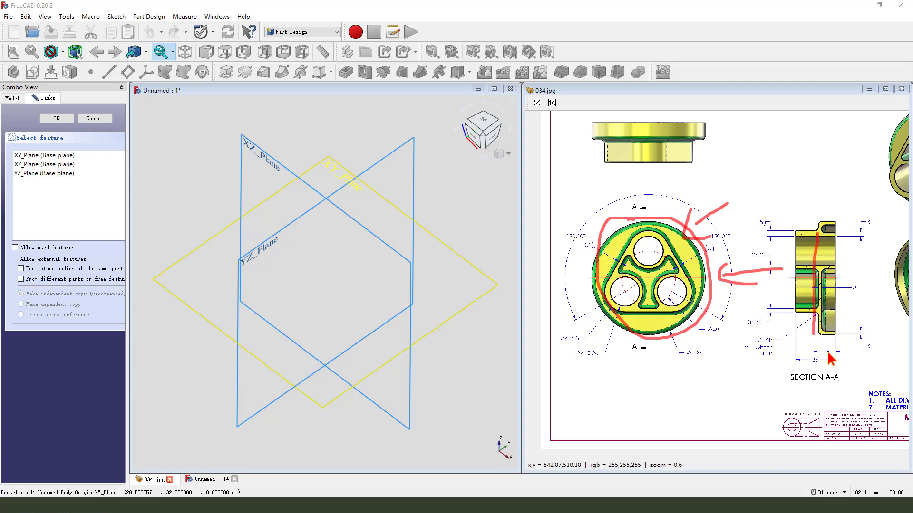
pyautogui.press('Escape')
# Pan the reference drawing to read the 15, 35, Ø100 and Ø48 dimensions
pyautogui.scroll(8, 787, 326)
pyautogui.moveTo(787, 325); pyautogui.dragTo(676, 225, button='middle')
pyautogui.moveTo(830, 297); pyautogui.dragTo(567, 229, button='middle')
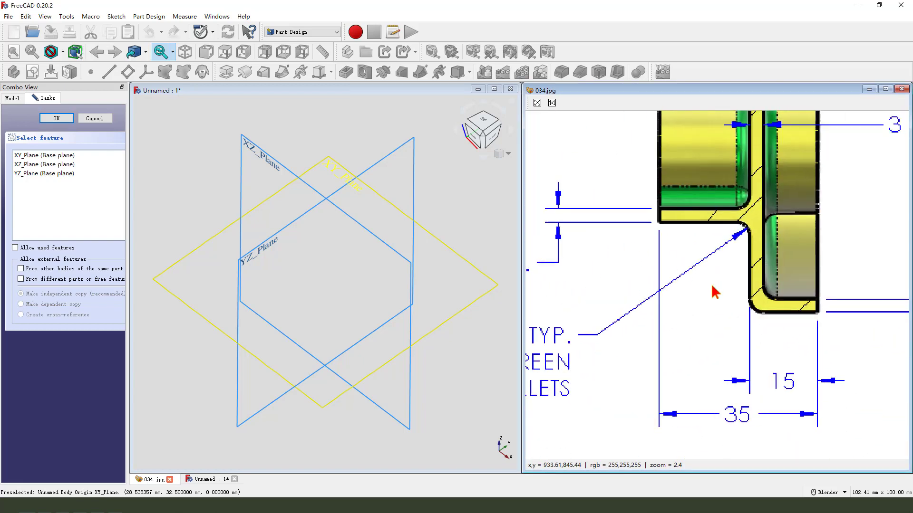
pyautogui.moveTo(769, 391); pyautogui.dragTo(769, 379)
pyautogui.press('Escape')
pyautogui.scroll(-2, 787, 386)
pyautogui.moveTo(723, 368); pyautogui.dragTo(863, 332, button='middle')
pyautogui.scroll(1, 723, 260)
pyautogui.moveTo(782, 264); pyautogui.dragTo(710, 356, button='middle')
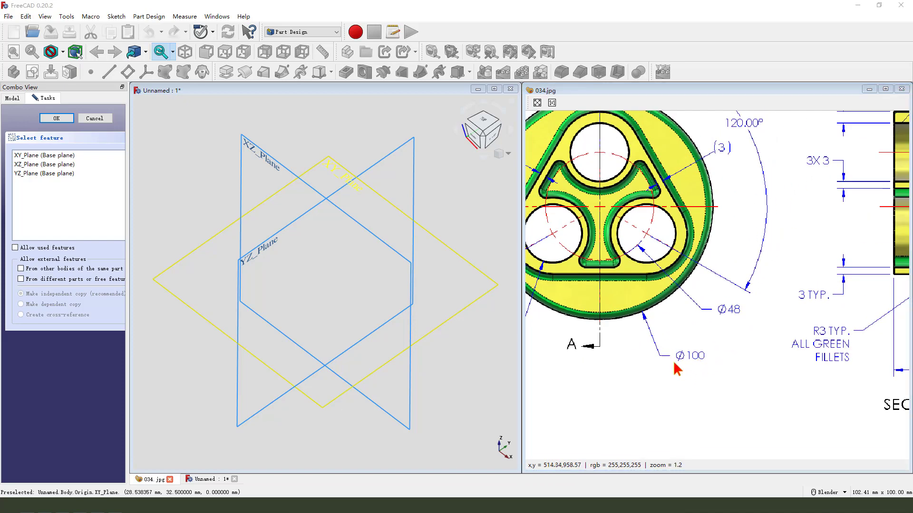
pyautogui.moveTo(698, 364)
pyautogui.mouseDown()
pyautogui.moveTo(666, 342)
pyautogui.moveTo(725, 362)
pyautogui.mouseUp()
pyautogui.press('Escape')
pyautogui.scroll(-1, 666, 316)
pyautogui.moveTo(665, 313); pyautogui.dragTo(693, 347, button='middle')
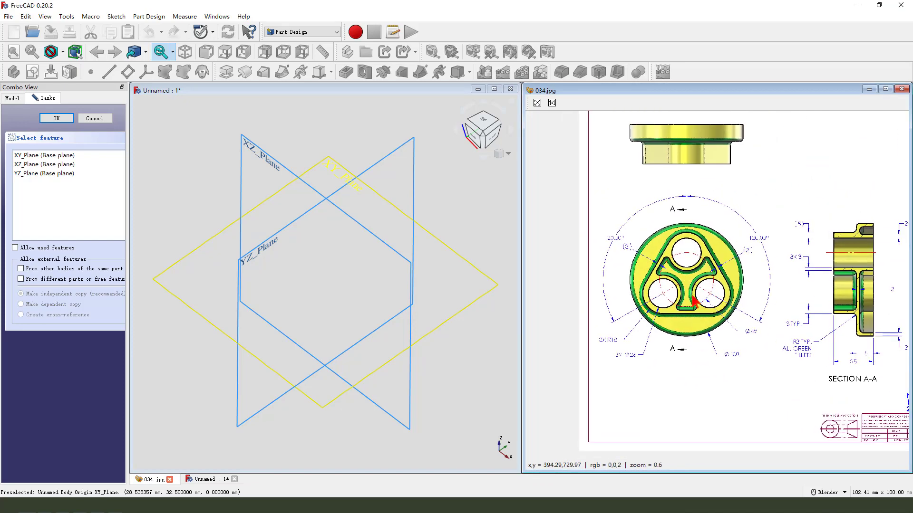
pyautogui.moveTo(648, 285); pyautogui.dragTo(663, 299, button='middle')
pyautogui.moveTo(327, 133)
pyautogui.mouseDown()
pyautogui.moveTo(307, 163)
pyautogui.moveTo(355, 173)
pyautogui.mouseUp()
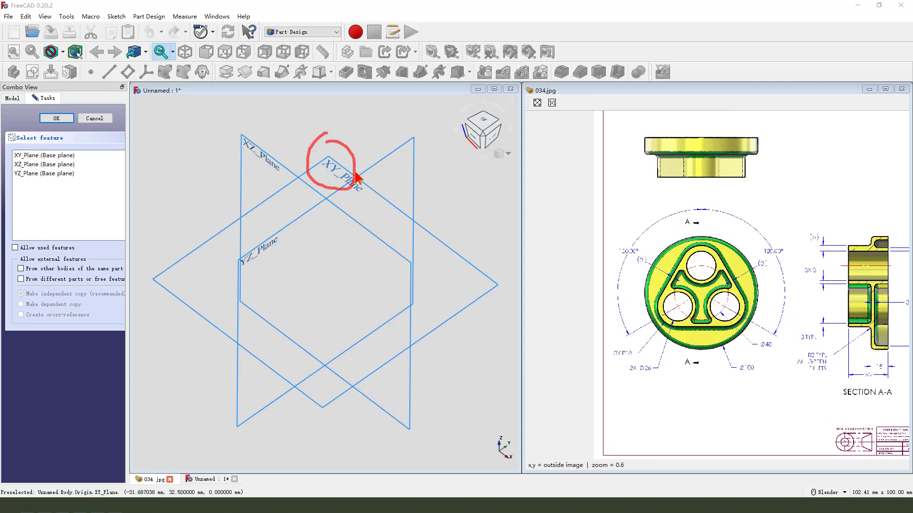
# Place the sketch on the XY plane and draw a circle centred on the origin
pyautogui.click(332, 170)
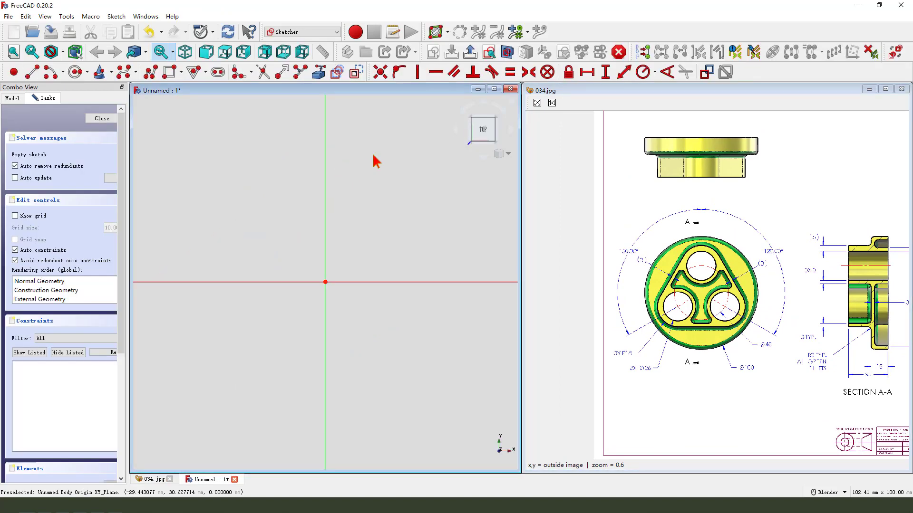
pyautogui.click(84, 73)
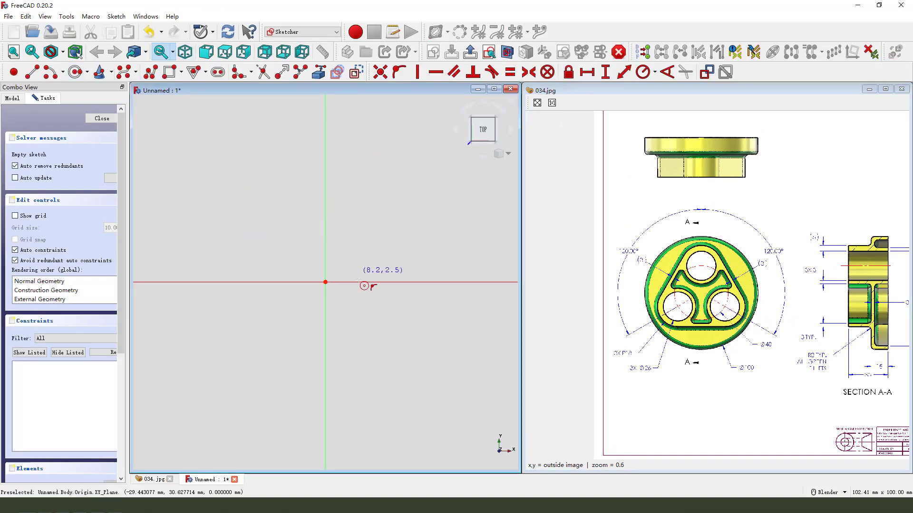
pyautogui.click(326, 283)
pyautogui.click(369, 353)
pyautogui.rightClick(401, 245)
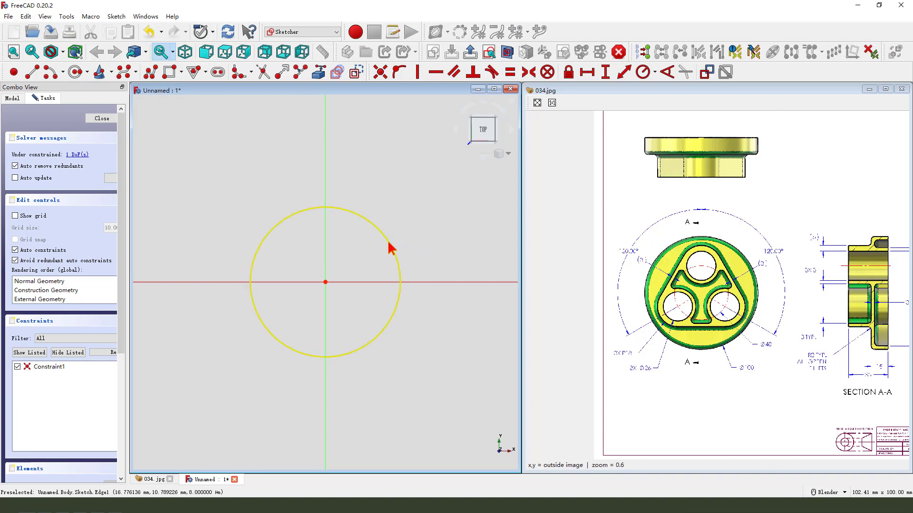
pyautogui.click(388, 246)
# Constrain the circle to a 100 mm diameter and close the sketch
pyautogui.click(651, 78)
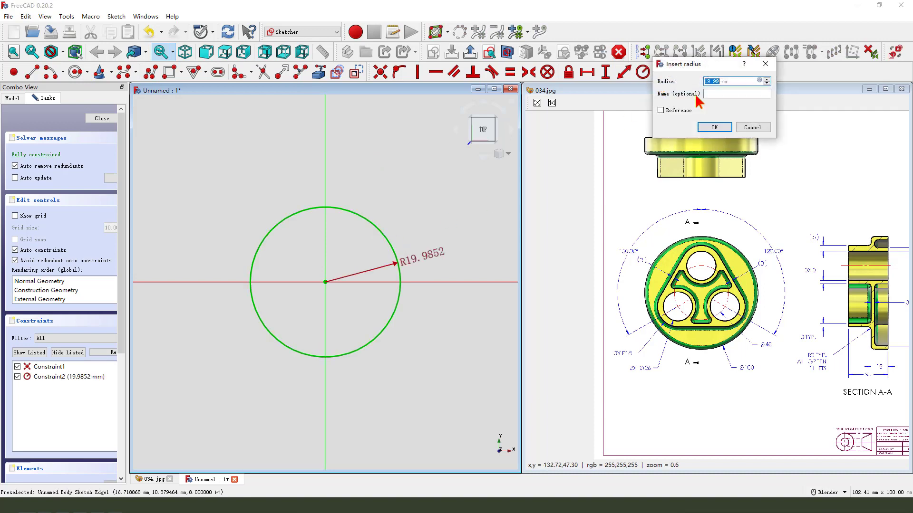
pyautogui.click(752, 127)
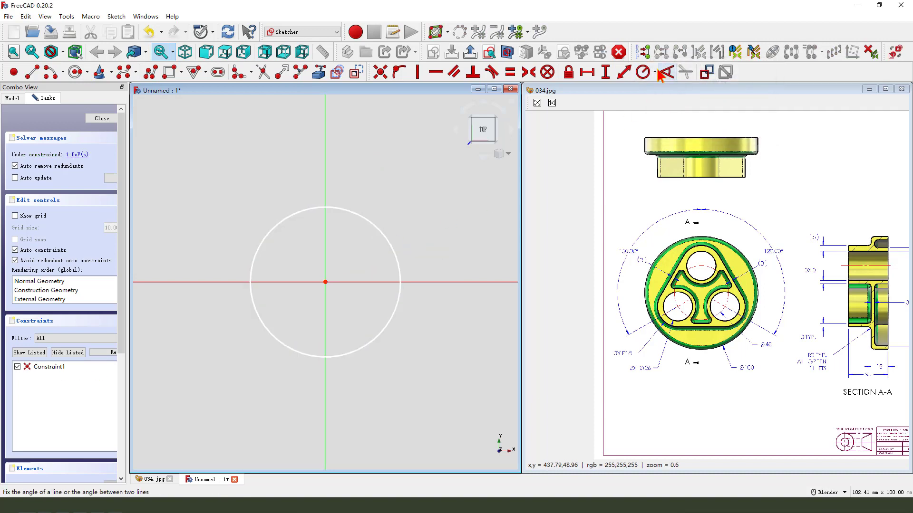
pyautogui.click(654, 72)
pyautogui.click(675, 110)
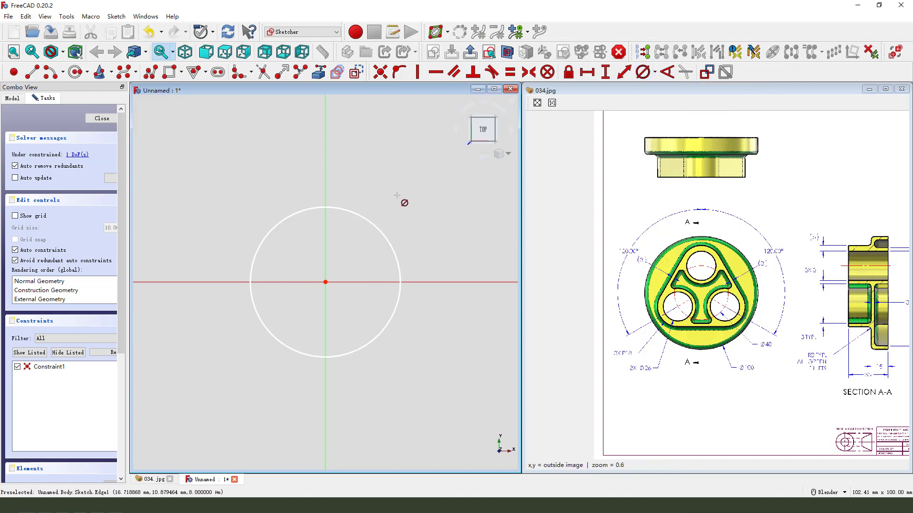
pyautogui.click(382, 229)
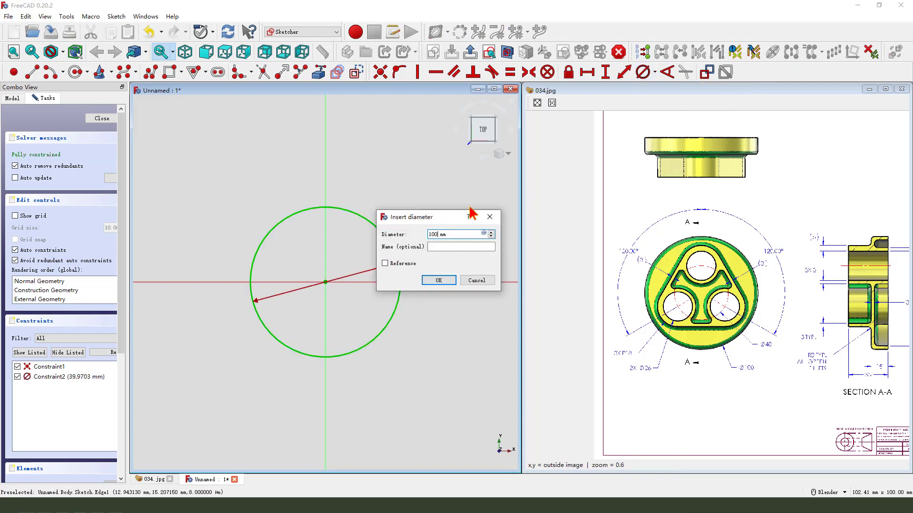
pyautogui.write('100')
pyautogui.press('Return')
pyautogui.scroll(-2, 308, 241)
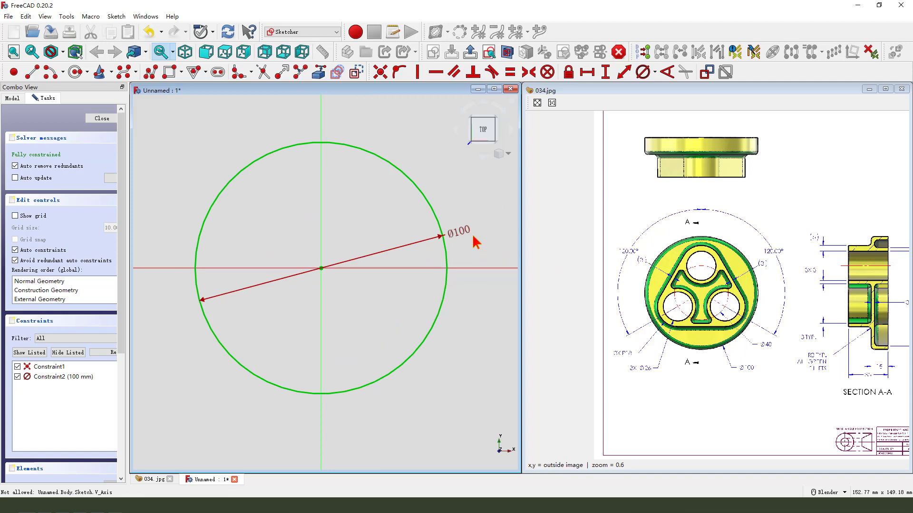
pyautogui.moveTo(476, 242); pyautogui.dragTo(480, 219)
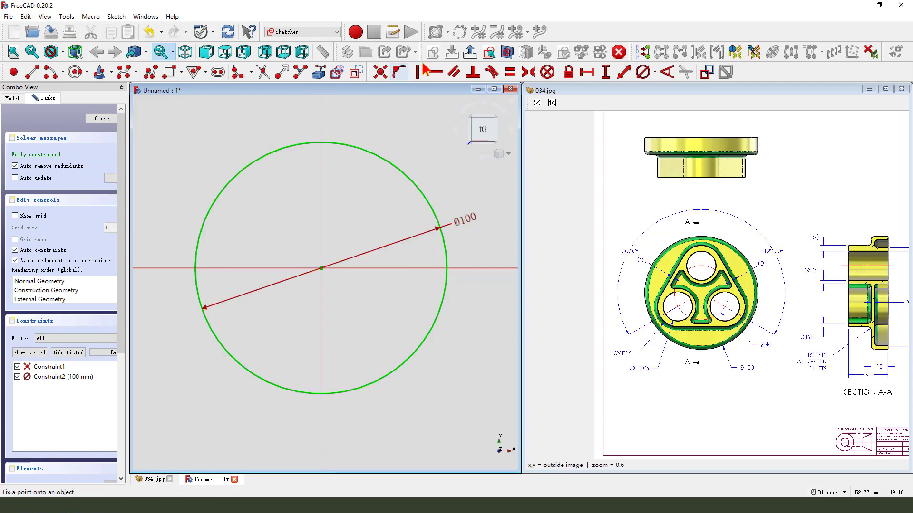
pyautogui.click(470, 51)
pyautogui.scroll(-3, 263, 239)
pyautogui.moveTo(303, 257); pyautogui.dragTo(303, 243, button='middle')
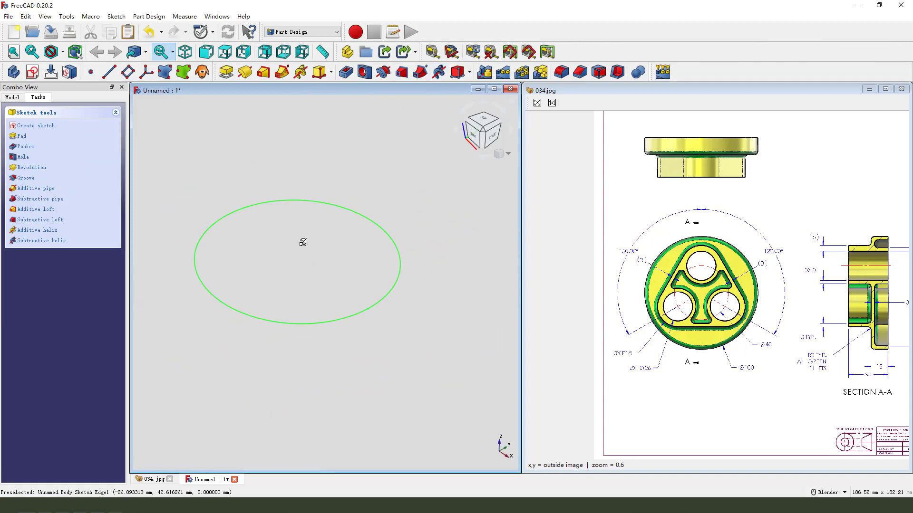
pyautogui.click(225, 71)
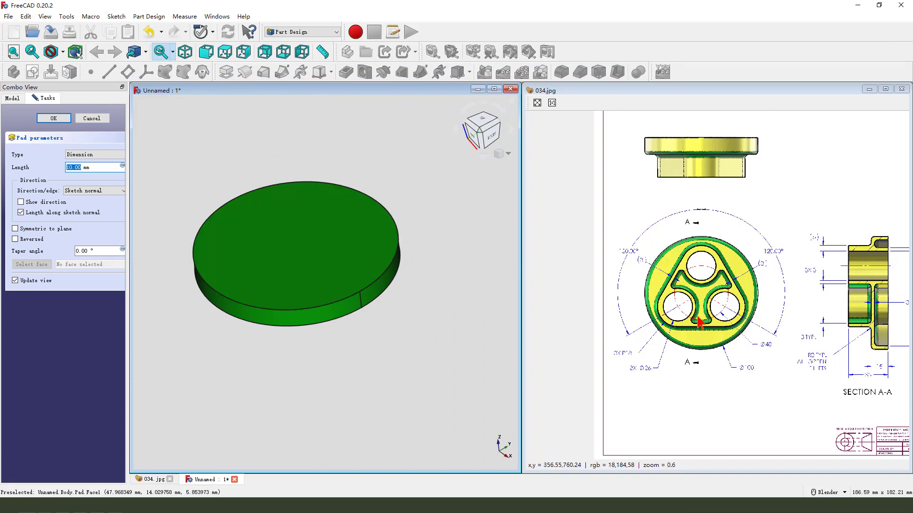
pyautogui.moveTo(699, 323); pyautogui.dragTo(691, 323)
pyautogui.click(87, 169)
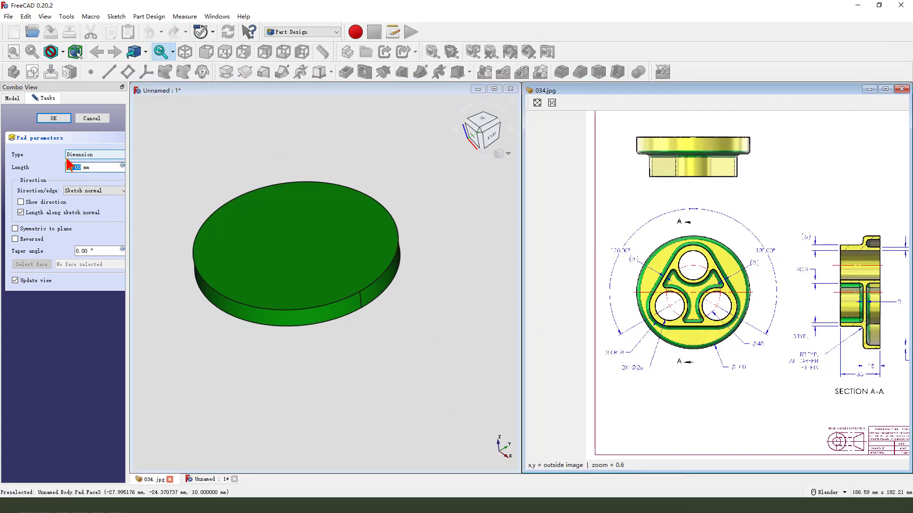
pyautogui.click(66, 118)
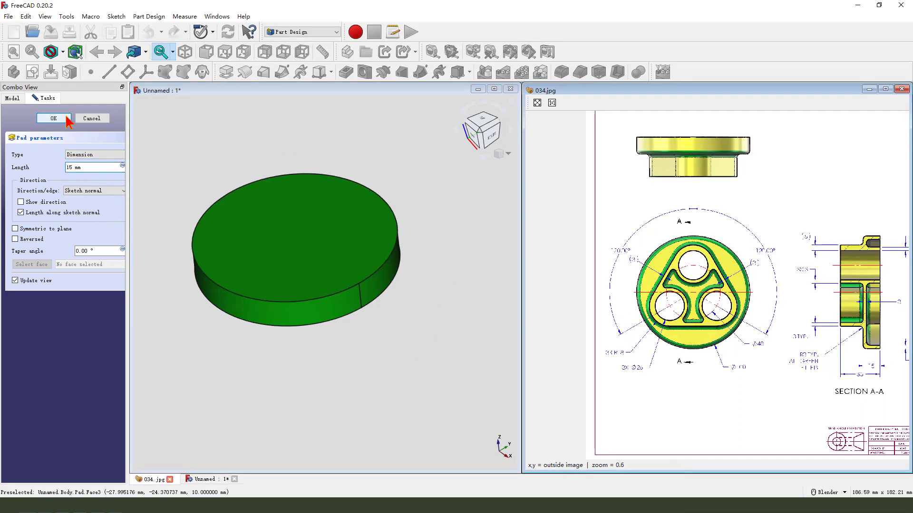
pyautogui.scroll(-1, 386, 300)
pyautogui.moveTo(386, 301); pyautogui.dragTo(394, 303, button='middle')
pyautogui.moveTo(760, 315)
pyautogui.mouseDown()
pyautogui.moveTo(725, 310)
pyautogui.moveTo(699, 322)
pyautogui.mouseUp()
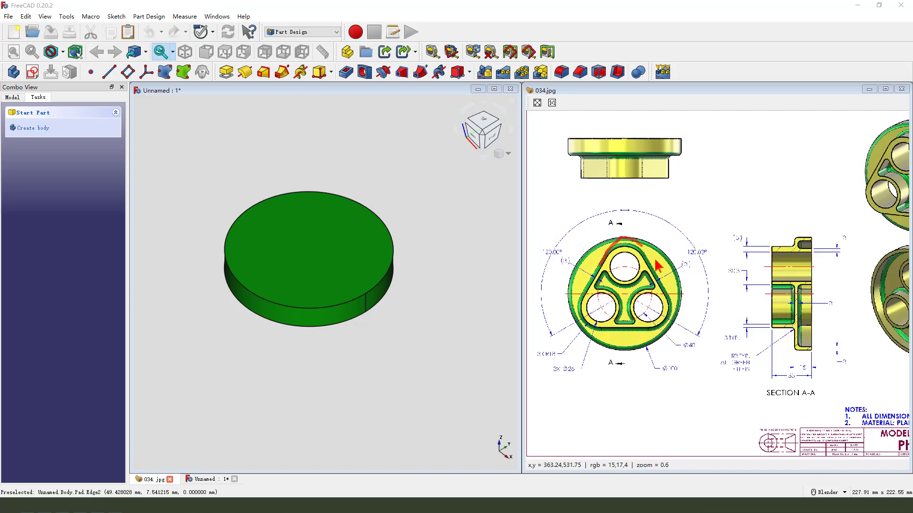
pyautogui.moveTo(656, 263)
pyautogui.mouseDown()
pyautogui.moveTo(619, 335)
pyautogui.moveTo(603, 263)
pyautogui.mouseUp()
pyautogui.moveTo(706, 244); pyautogui.dragTo(675, 275)
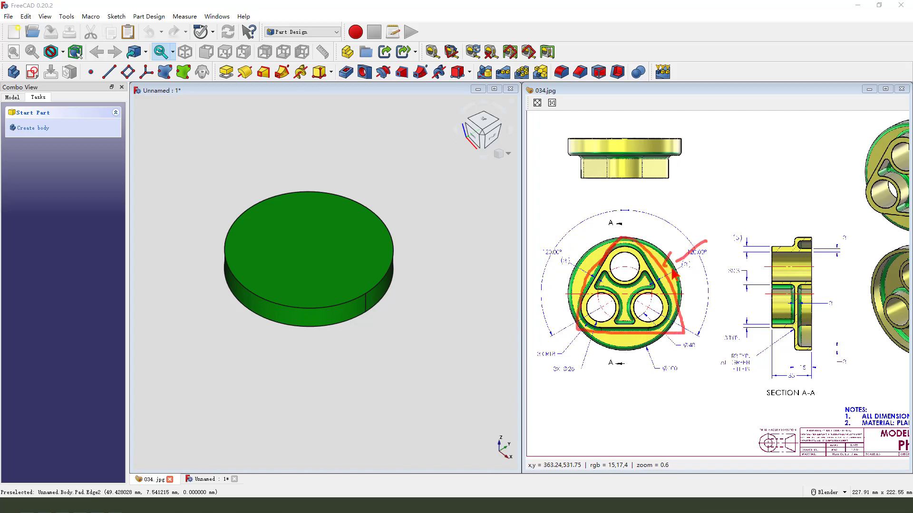
pyautogui.press('Escape')
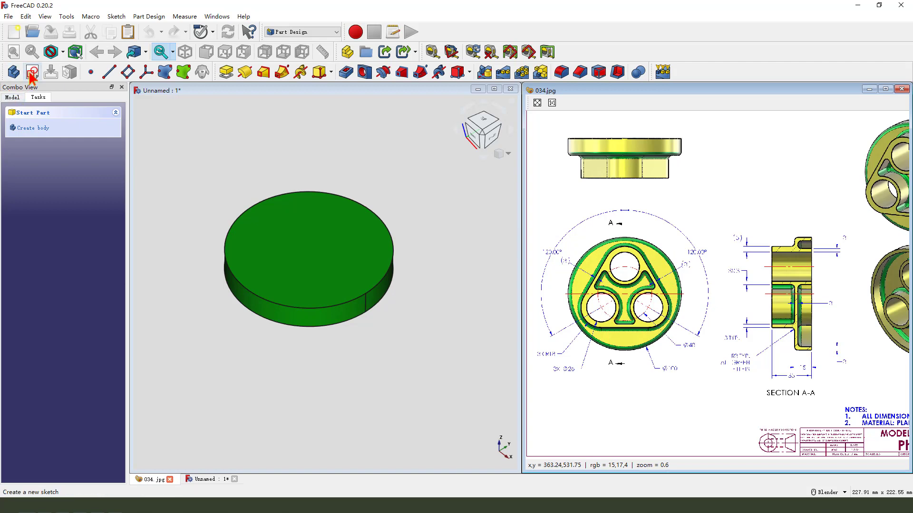
# Start an XY-plane sketch in section view with an equilateral triangle centred on the origin
pyautogui.click(32, 71)
pyautogui.click(322, 173)
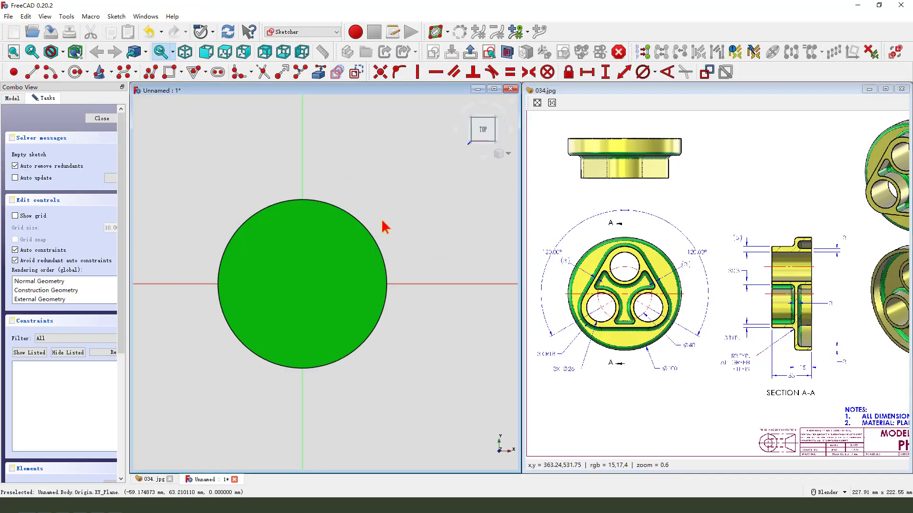
pyautogui.click(508, 53)
pyautogui.scroll(1, 248, 327)
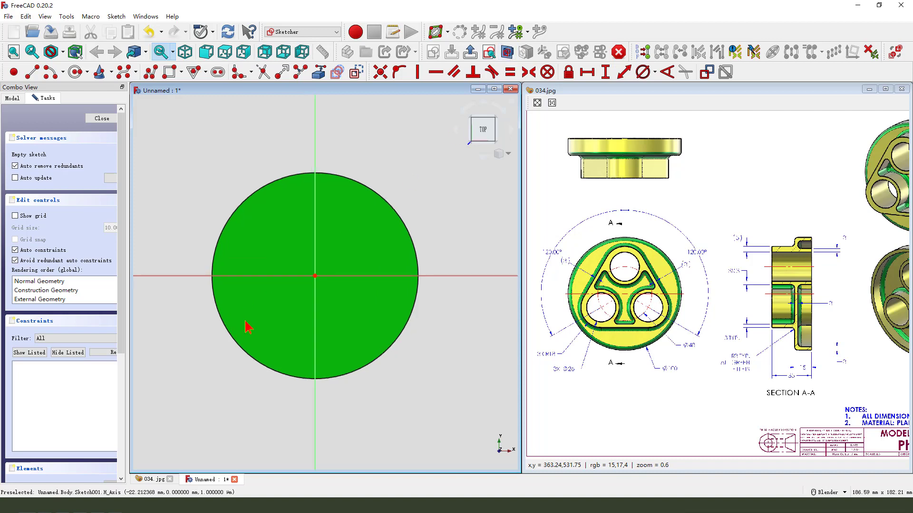
pyautogui.click(192, 73)
pyautogui.click(315, 275)
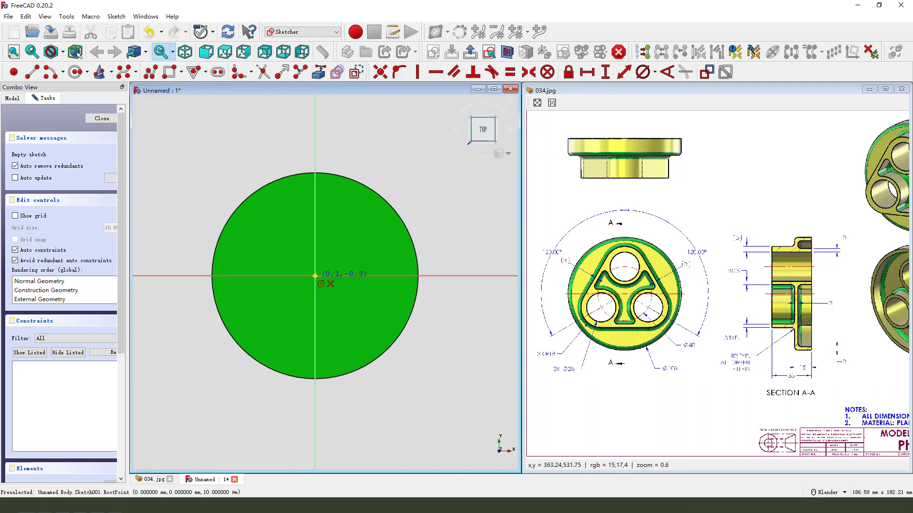
pyautogui.click(314, 205)
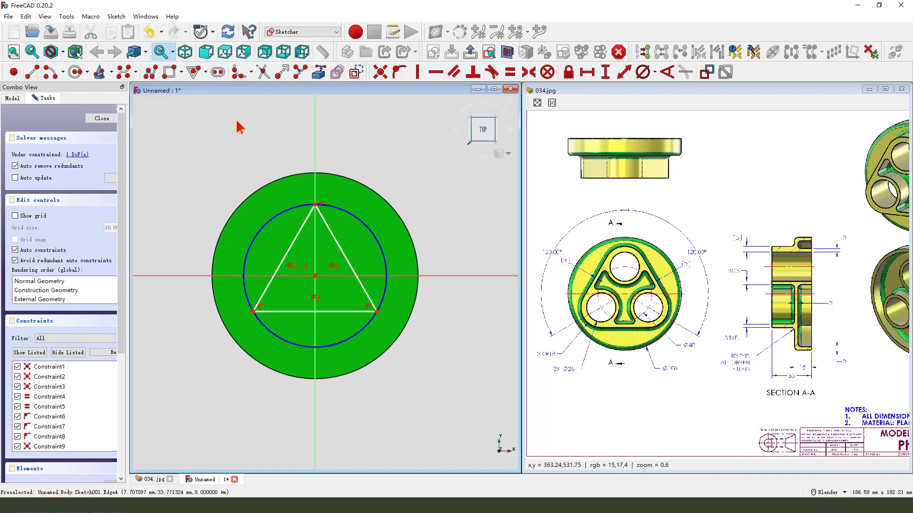
# Fillet the triangle's top, bottom-right and bottom-left corners
pyautogui.click(235, 75)
pyautogui.click(315, 205)
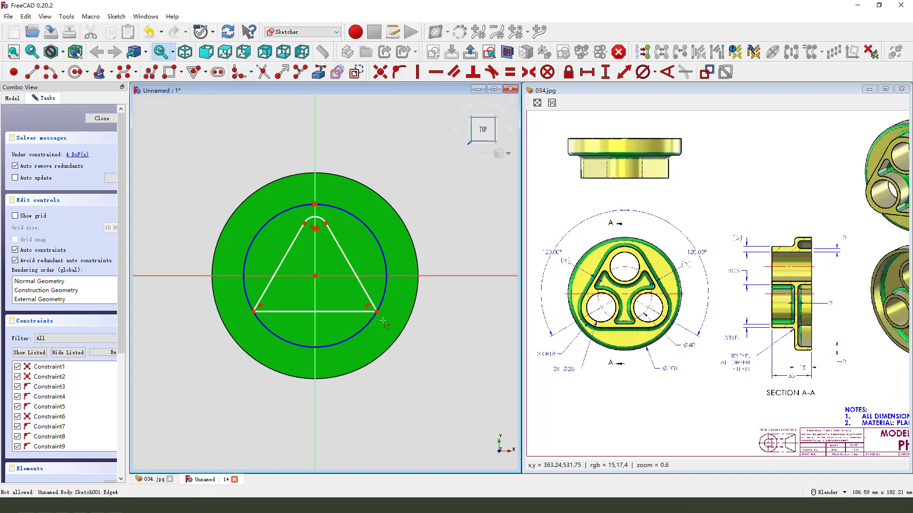
pyautogui.click(377, 311)
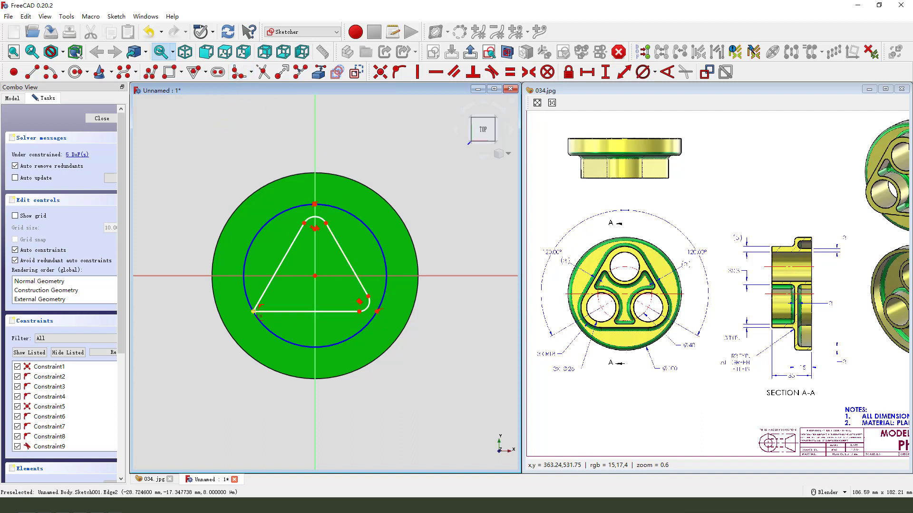
pyautogui.click(253, 311)
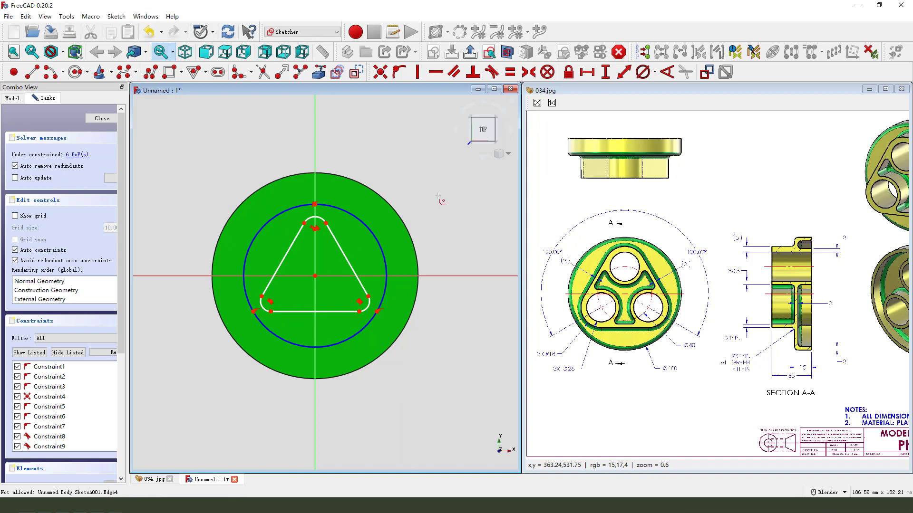
pyautogui.rightClick(321, 225)
pyautogui.click(321, 225)
# Constrain the three fillet arcs to be equal and check the drawing's front view
pyautogui.click(262, 309)
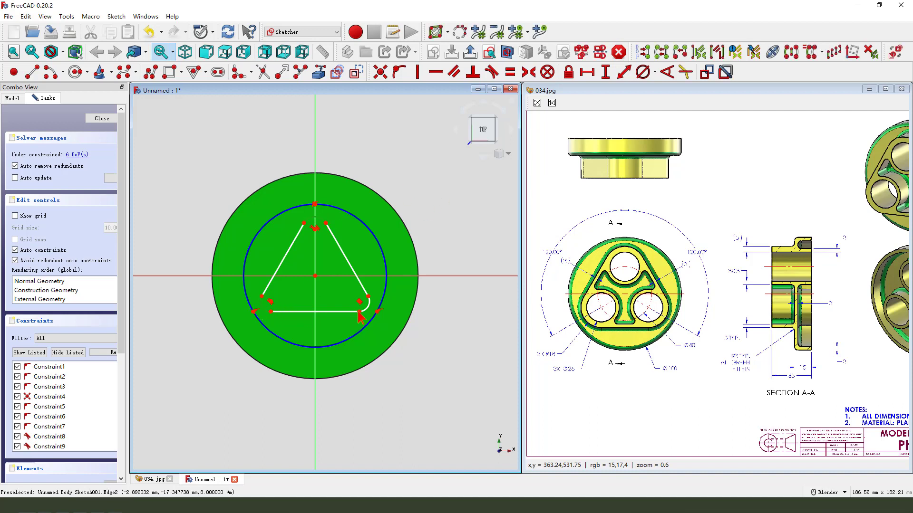
pyautogui.click(510, 72)
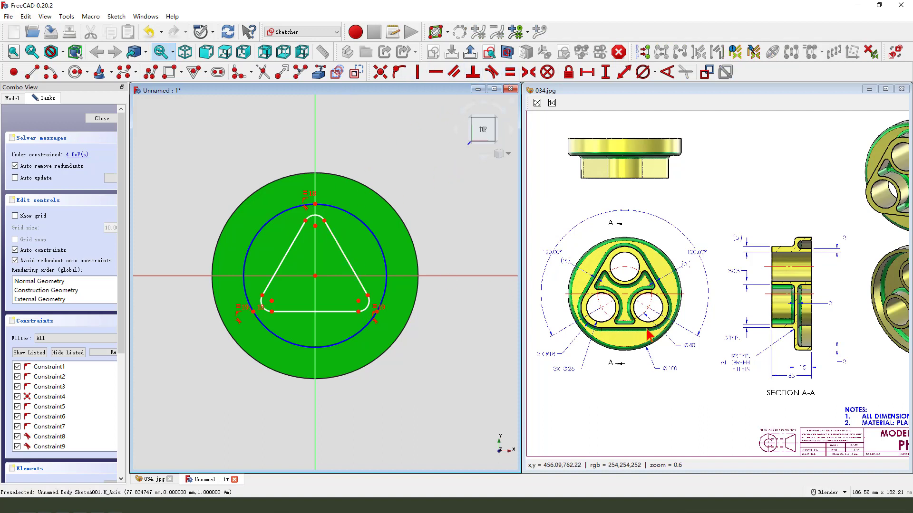
pyautogui.scroll(1, 601, 320)
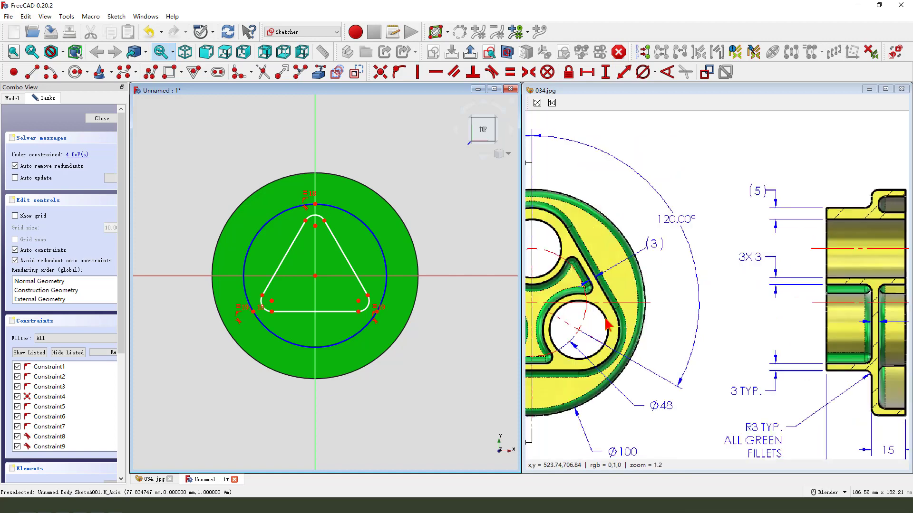
pyautogui.moveTo(601, 319); pyautogui.dragTo(781, 261, button='middle')
pyautogui.moveTo(578, 348)
pyautogui.mouseDown()
pyautogui.moveTo(567, 384)
pyautogui.moveTo(560, 346)
pyautogui.mouseUp()
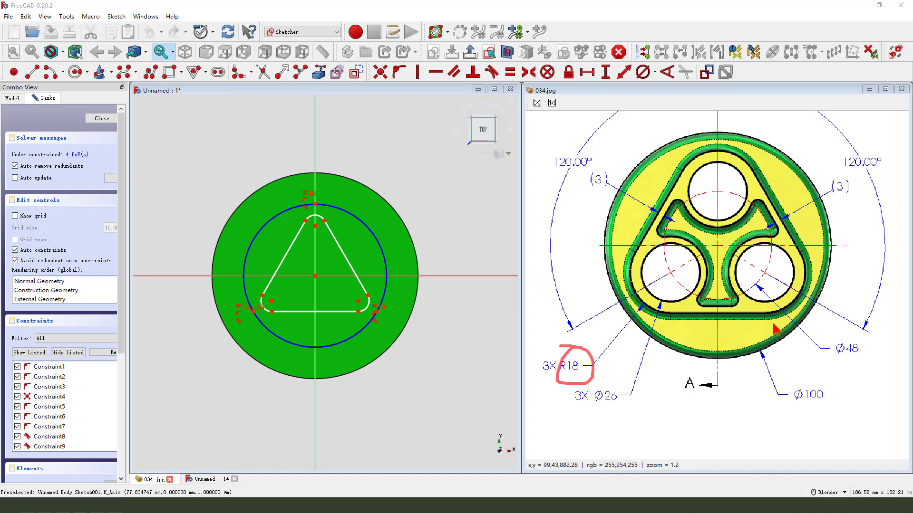
pyautogui.press('Escape')
pyautogui.moveTo(730, 260)
pyautogui.mouseDown(button='middle')
pyautogui.moveTo(726, 299)
pyautogui.moveTo(731, 277)
pyautogui.mouseUp(button='middle')
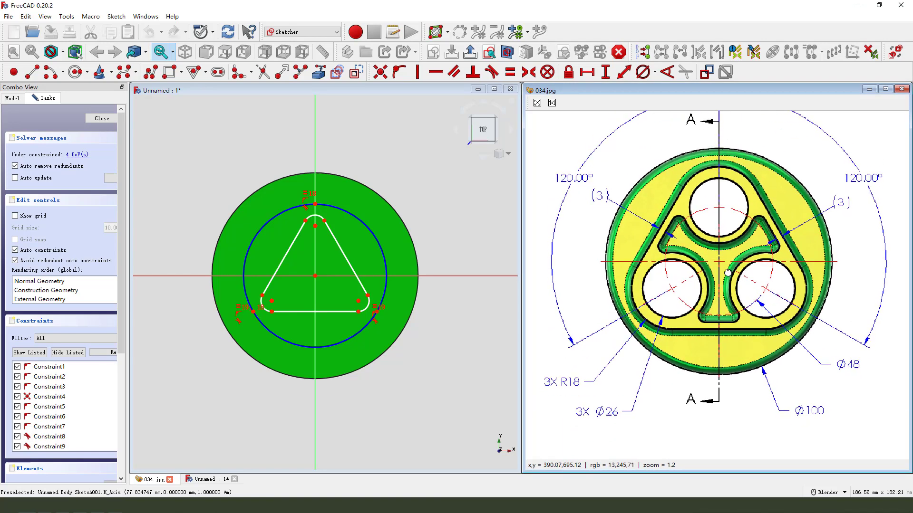
pyautogui.moveTo(720, 325); pyautogui.dragTo(726, 326, button='middle')
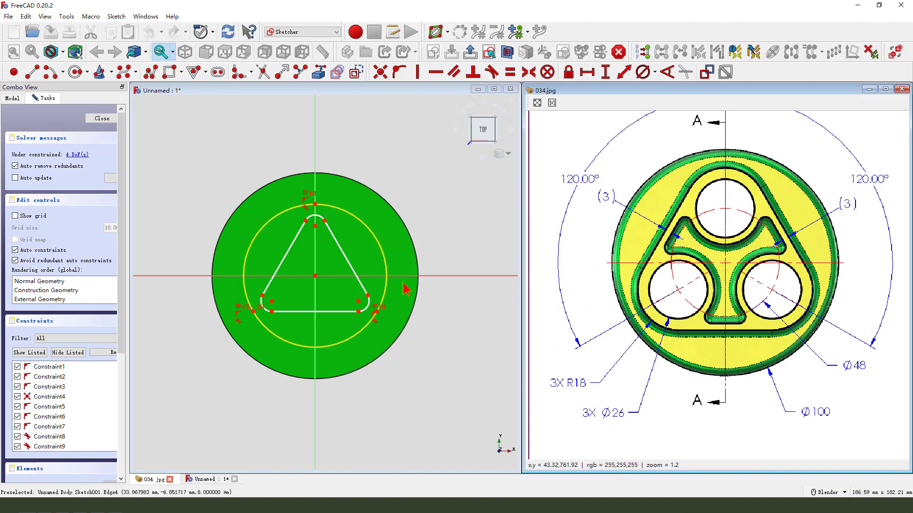
# Give the top fillet arc an 18 mm radius constraint
pyautogui.click(268, 317)
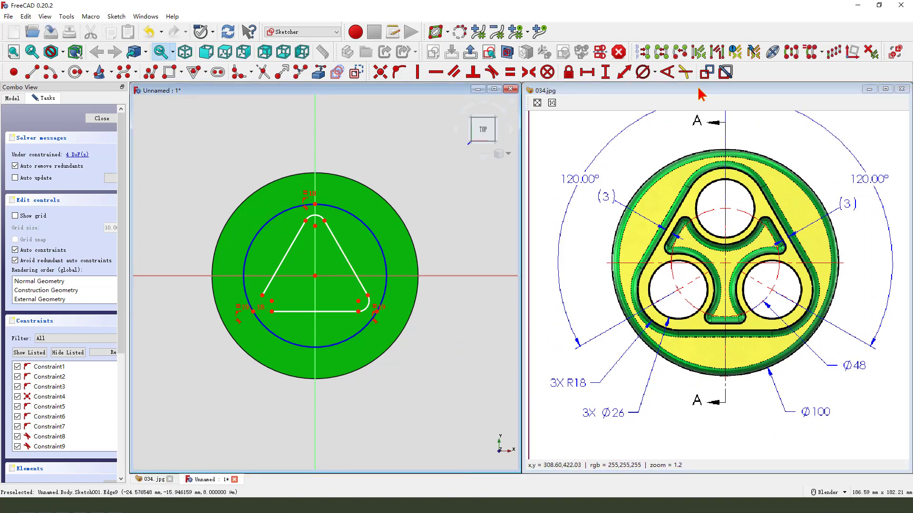
pyautogui.click(642, 72)
pyautogui.click(765, 126)
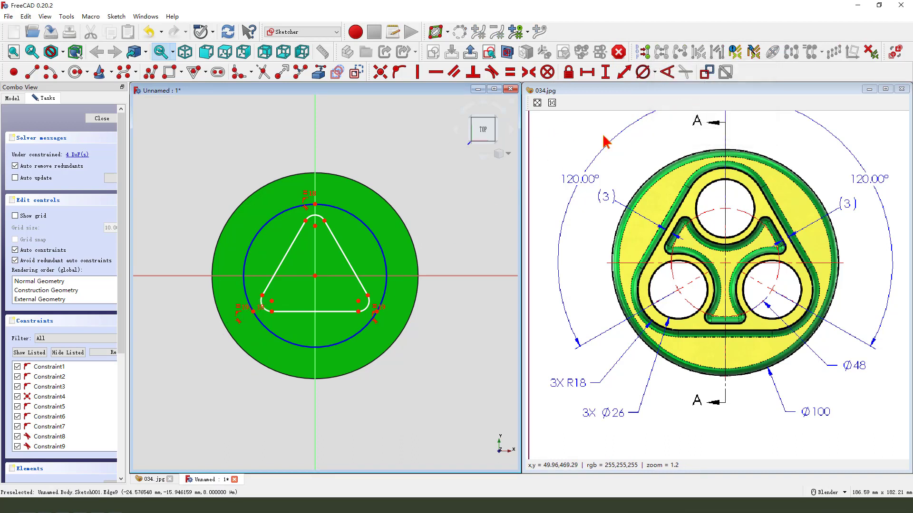
pyautogui.click(314, 222)
pyautogui.click(655, 73)
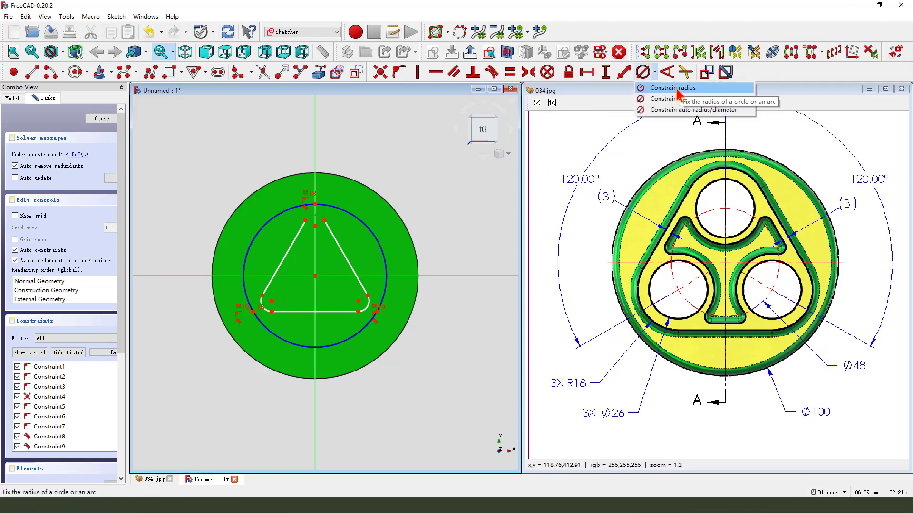
pyautogui.click(692, 99)
pyautogui.press('Return')
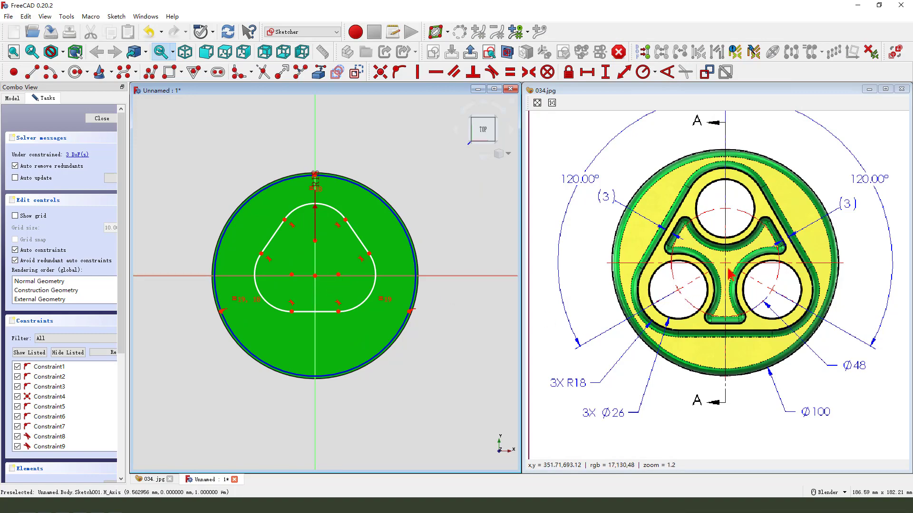
pyautogui.moveTo(741, 266)
pyautogui.mouseDown(button='middle')
pyautogui.moveTo(717, 279)
pyautogui.moveTo(736, 289)
pyautogui.moveTo(723, 284)
pyautogui.mouseUp(button='middle')
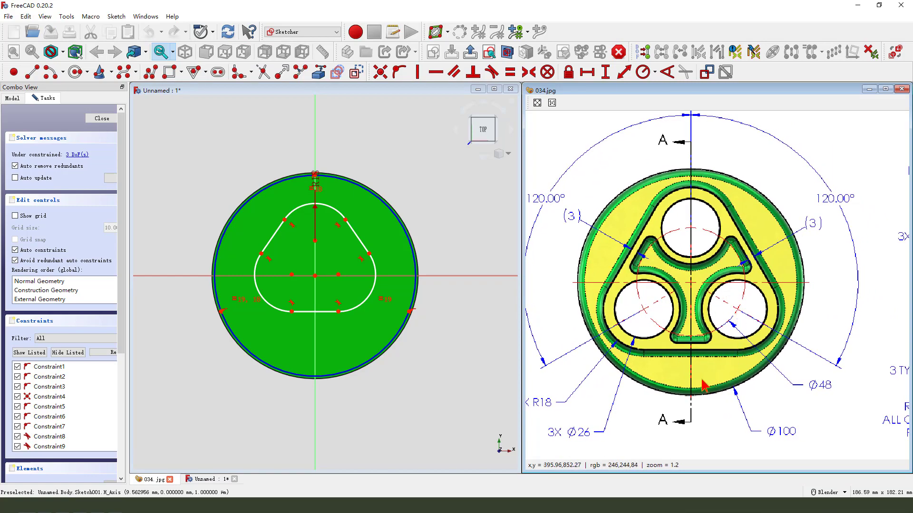
pyautogui.moveTo(706, 332)
pyautogui.mouseDown(button='middle')
pyautogui.moveTo(722, 345)
pyautogui.moveTo(715, 331)
pyautogui.moveTo(683, 322)
pyautogui.moveTo(688, 333)
pyautogui.mouseUp(button='middle')
pyautogui.hotkey('ctrl', '2')
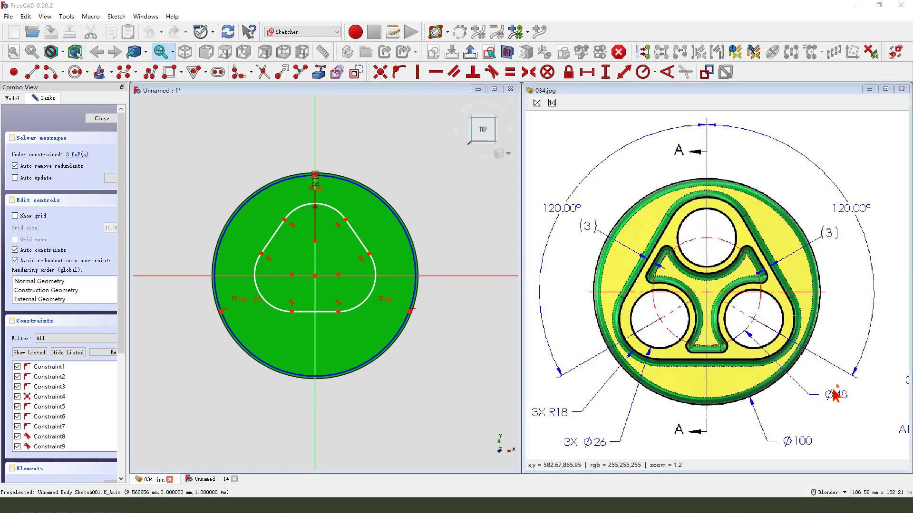
pyautogui.moveTo(833, 393); pyautogui.dragTo(844, 391)
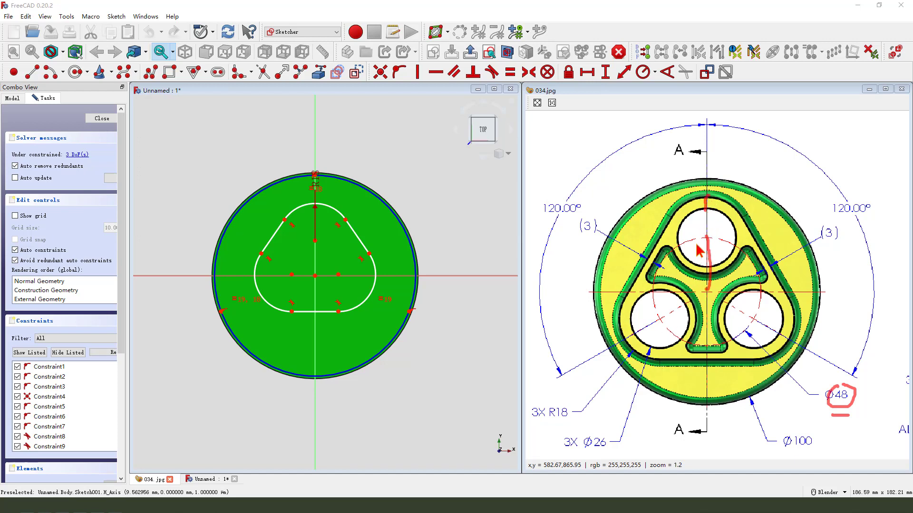
pyautogui.moveTo(558, 420); pyautogui.dragTo(591, 420)
pyautogui.moveTo(776, 407); pyautogui.dragTo(822, 430)
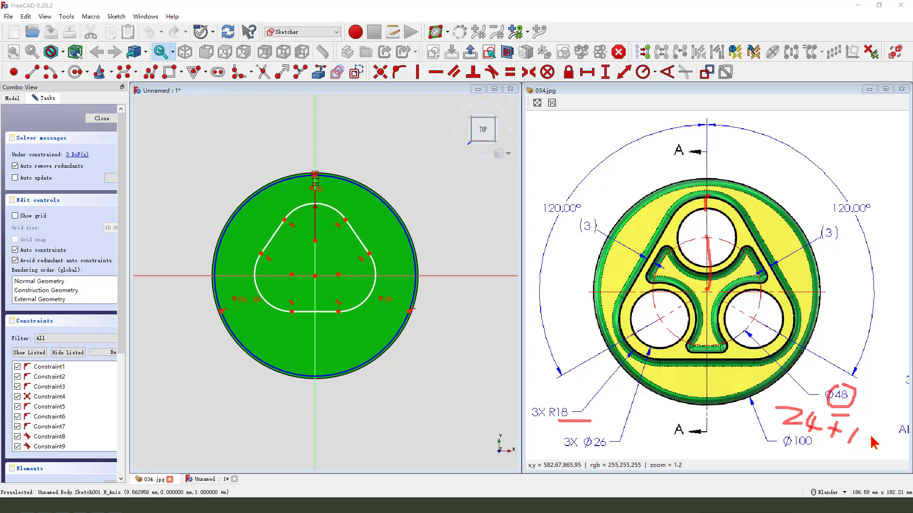
pyautogui.press('Escape')
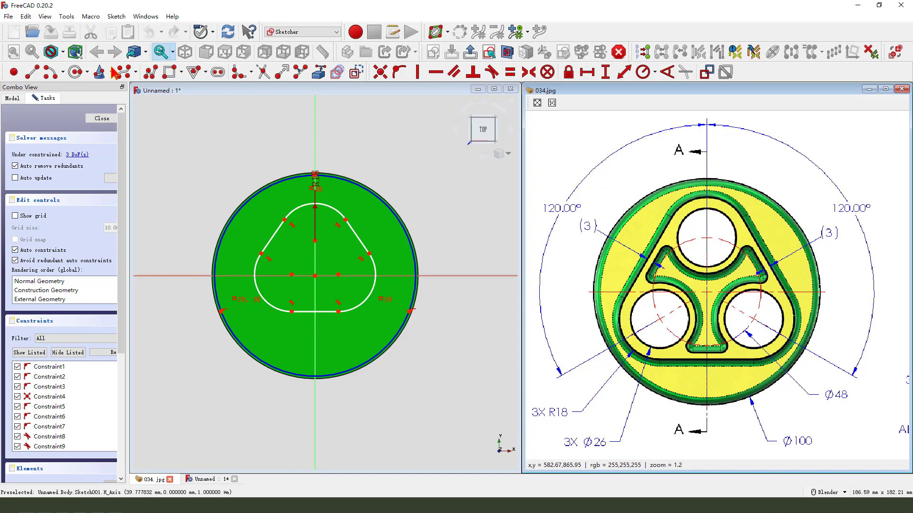
# Add a point on the top arc and a 42 mm vertical distance to the origin
pyautogui.scroll(1, 325, 210)
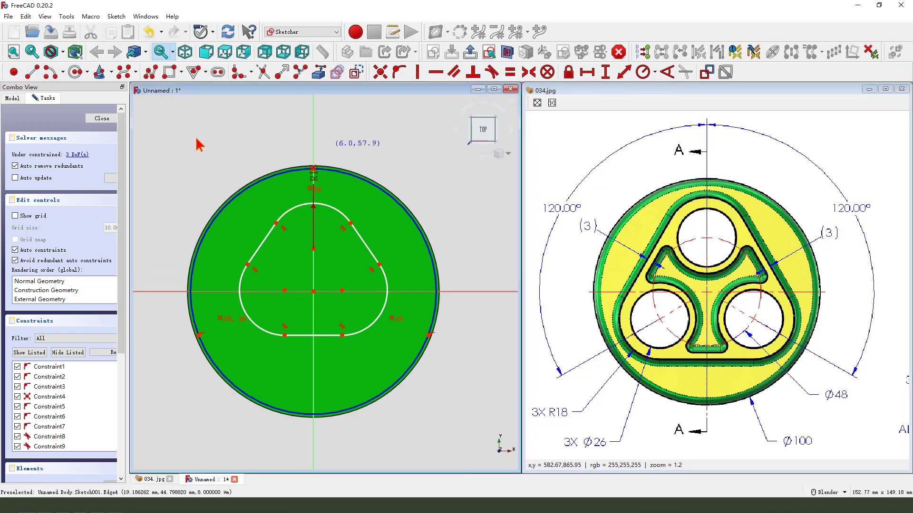
pyautogui.click(13, 71)
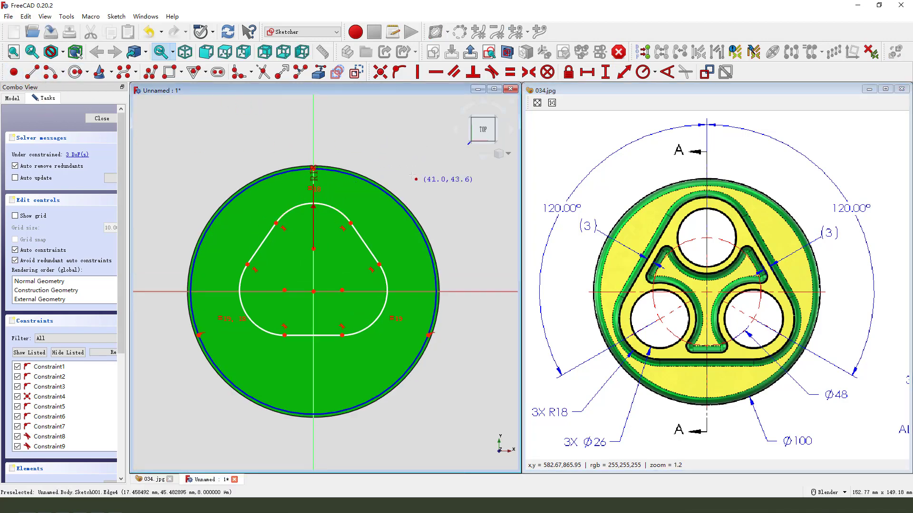
pyautogui.click(347, 145)
pyautogui.click(348, 145)
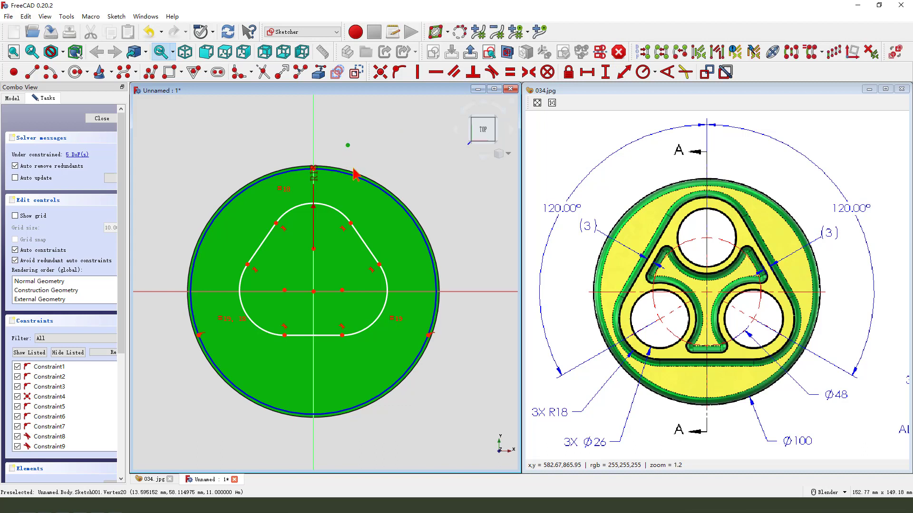
pyautogui.click(319, 211)
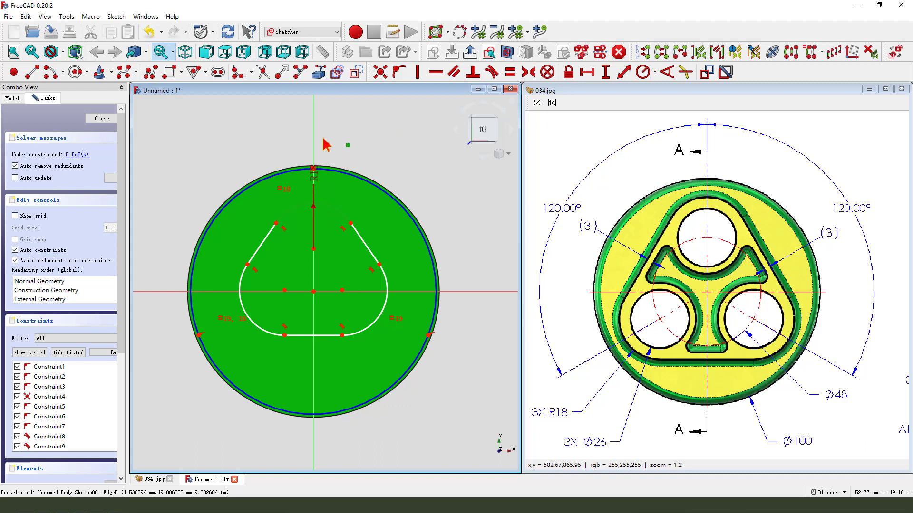
pyautogui.click(398, 72)
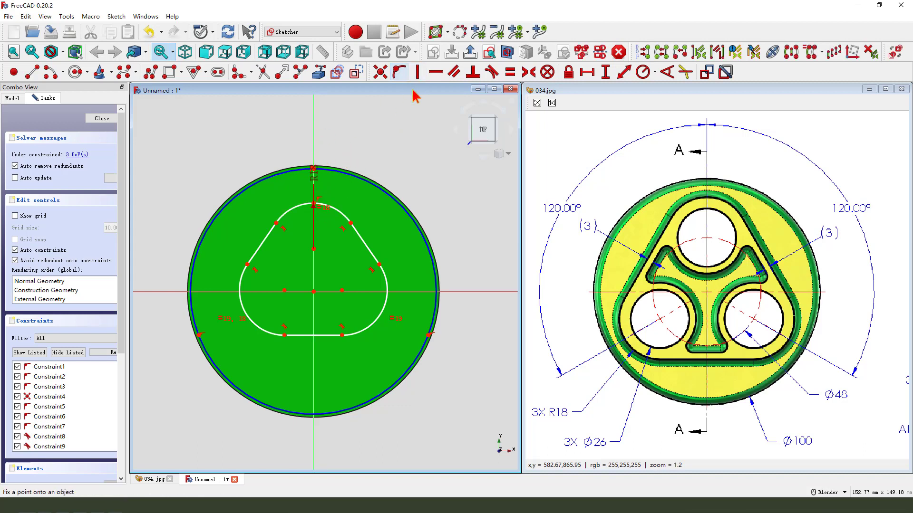
pyautogui.click(315, 207)
pyautogui.click(314, 291)
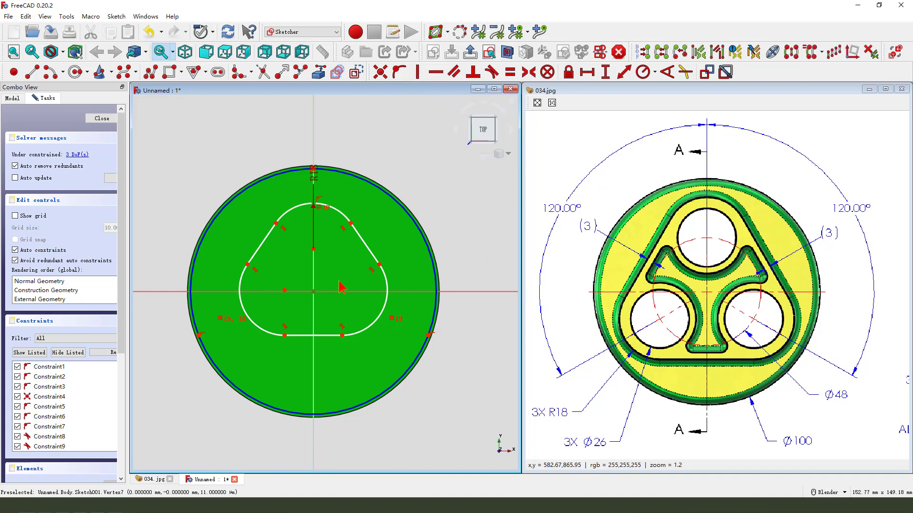
pyautogui.click(605, 72)
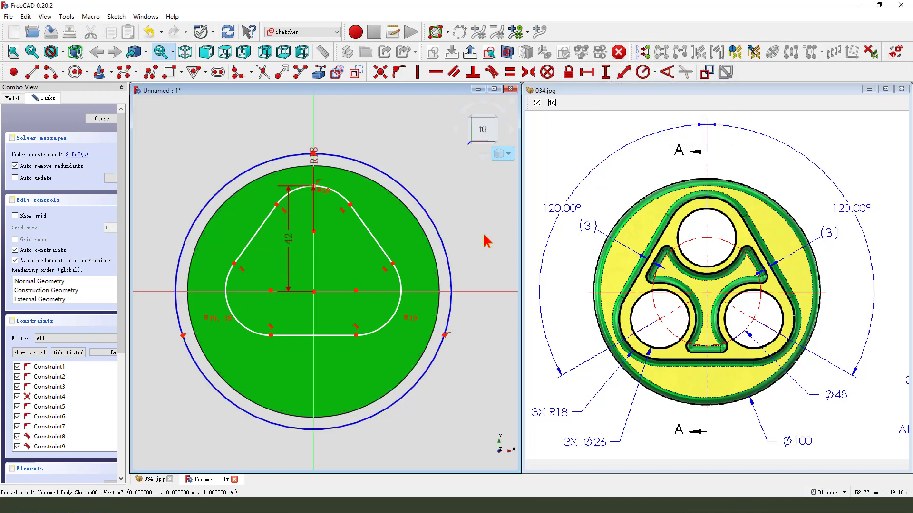
# Drag the right arc into place and move the R18 and 42 labels outside the circle
pyautogui.scroll(-1, 403, 159)
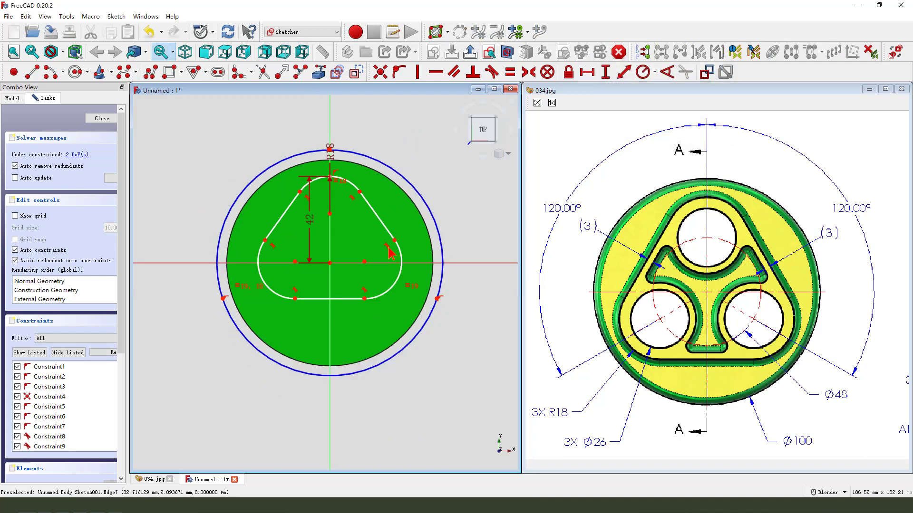
pyautogui.moveTo(365, 262); pyautogui.dragTo(375, 294)
pyautogui.click(355, 331)
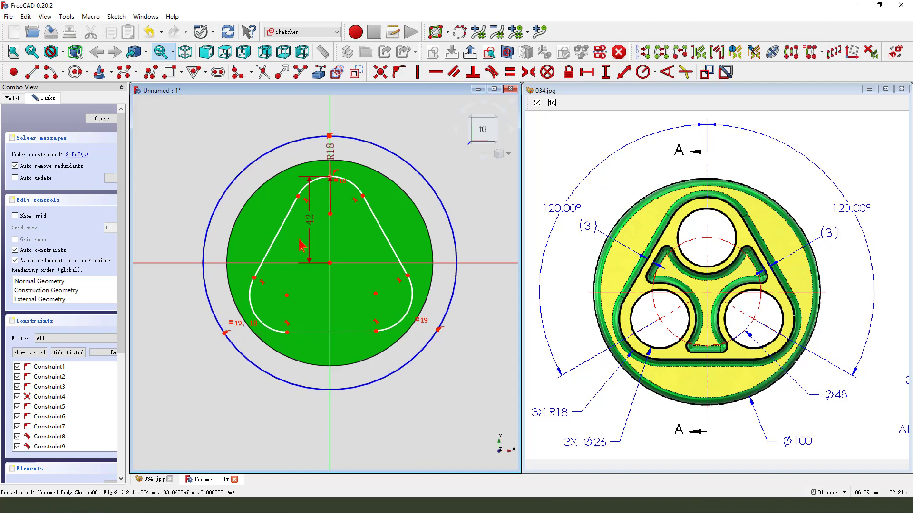
pyautogui.click(287, 231)
pyautogui.press('Delete')
pyautogui.click(377, 222)
pyautogui.press('Delete')
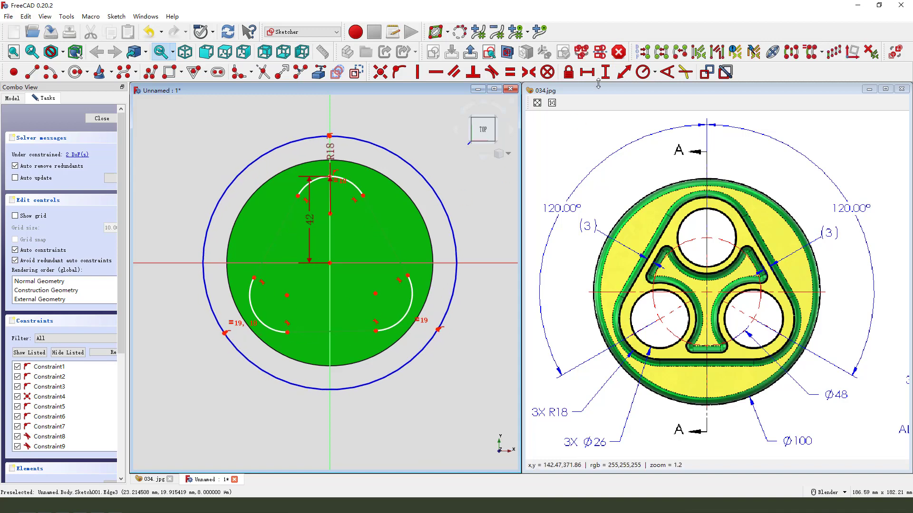
pyautogui.hotkey('ctrl', 'z')
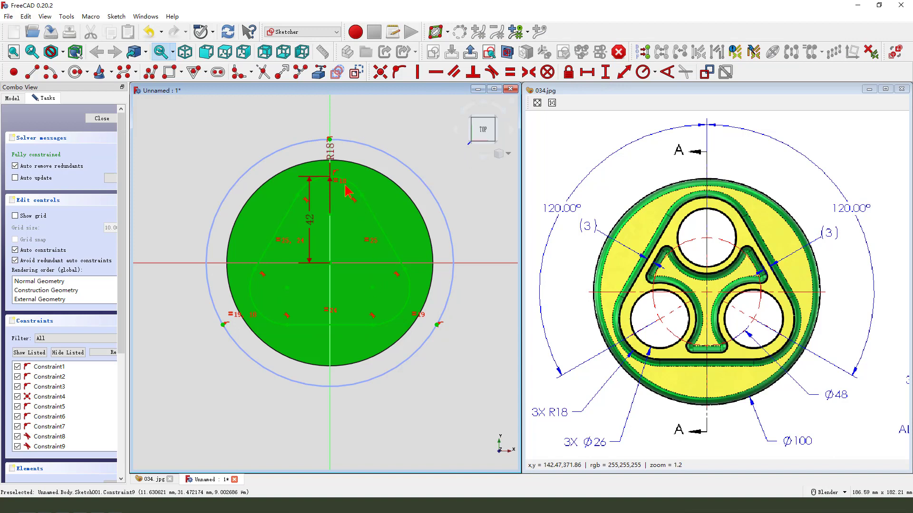
pyautogui.moveTo(340, 156); pyautogui.dragTo(375, 122)
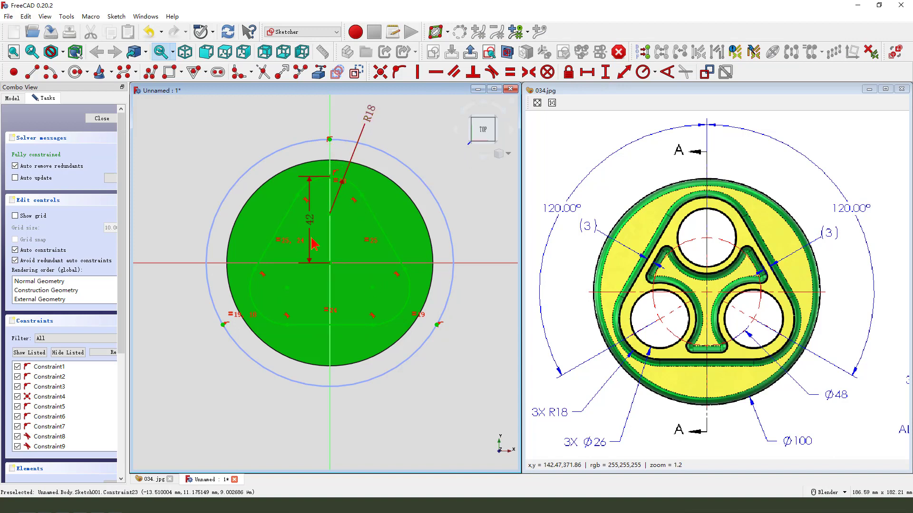
pyautogui.moveTo(312, 223); pyautogui.dragTo(175, 222)
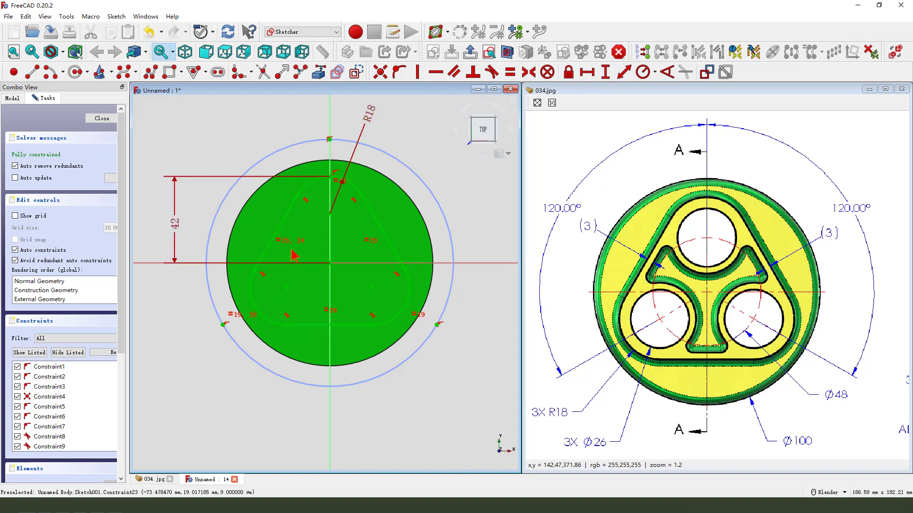
# Leave the sketch and pad the rounded triangle 35 mm
pyautogui.click(472, 56)
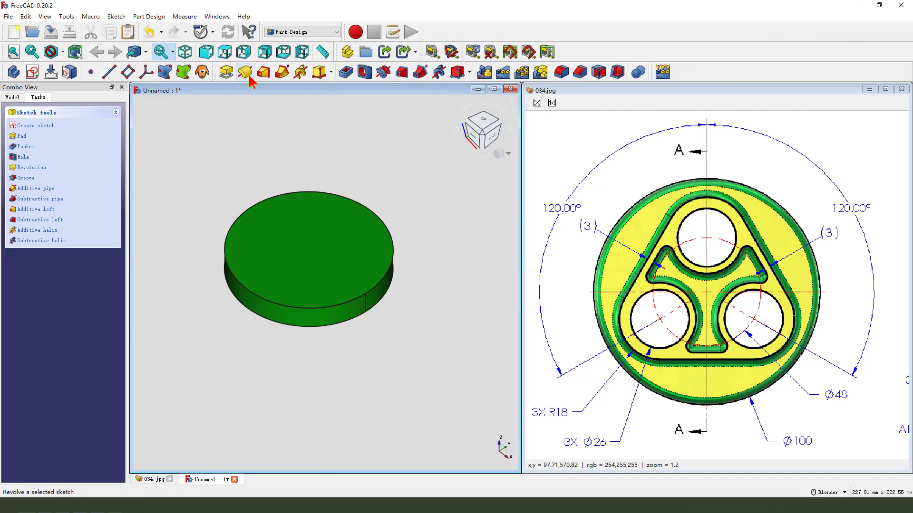
pyautogui.click(230, 76)
pyautogui.moveTo(742, 346); pyautogui.dragTo(699, 333, button='middle')
pyautogui.hotkey('ctrl', '2')
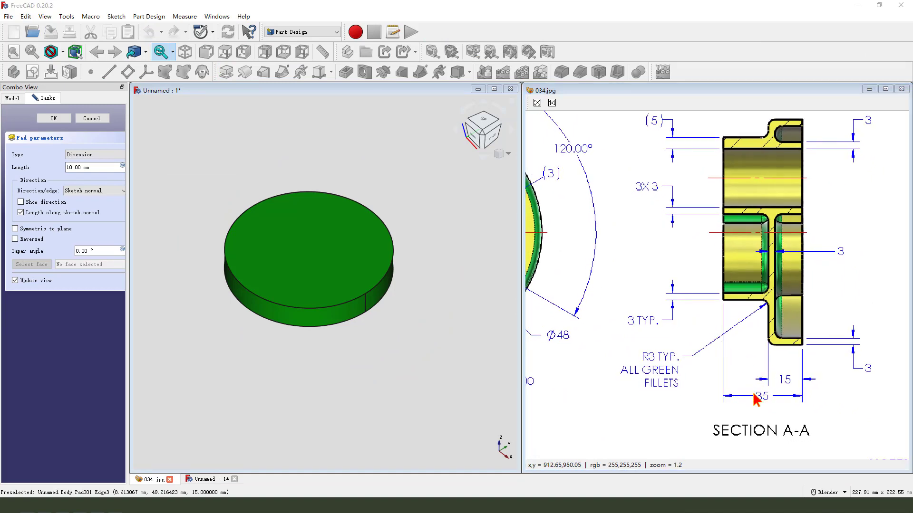
pyautogui.moveTo(750, 374)
pyautogui.mouseDown()
pyautogui.moveTo(778, 386)
pyautogui.moveTo(756, 376)
pyautogui.mouseUp()
pyautogui.press('Escape')
pyautogui.click(83, 167)
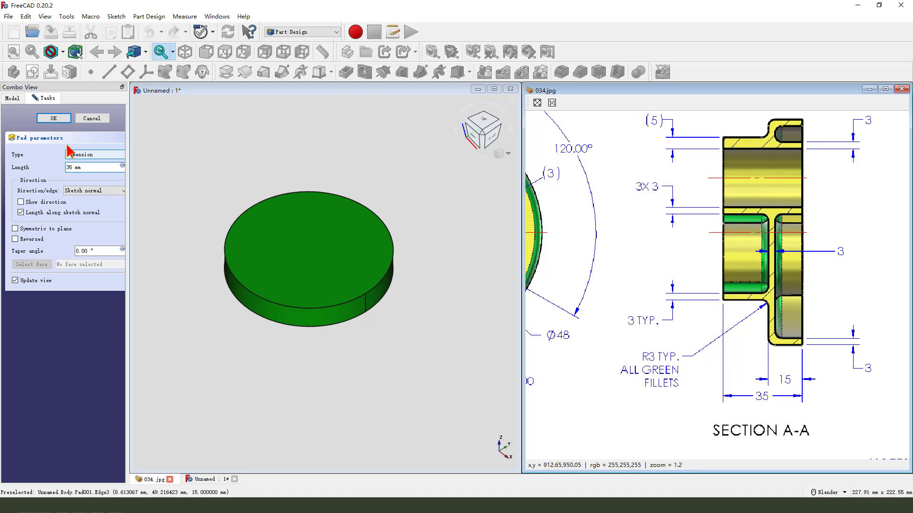
pyautogui.click(53, 118)
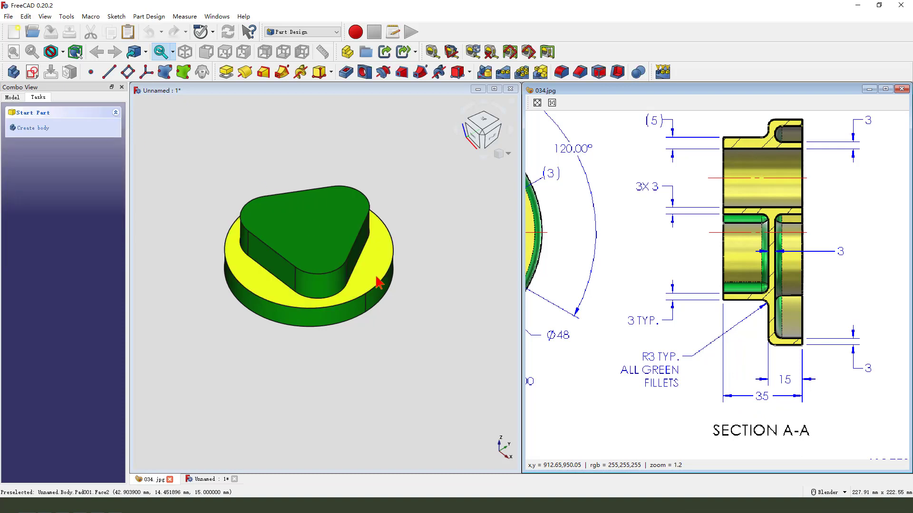
# Orbit the model to inspect the new triangular boss
pyautogui.click(399, 403)
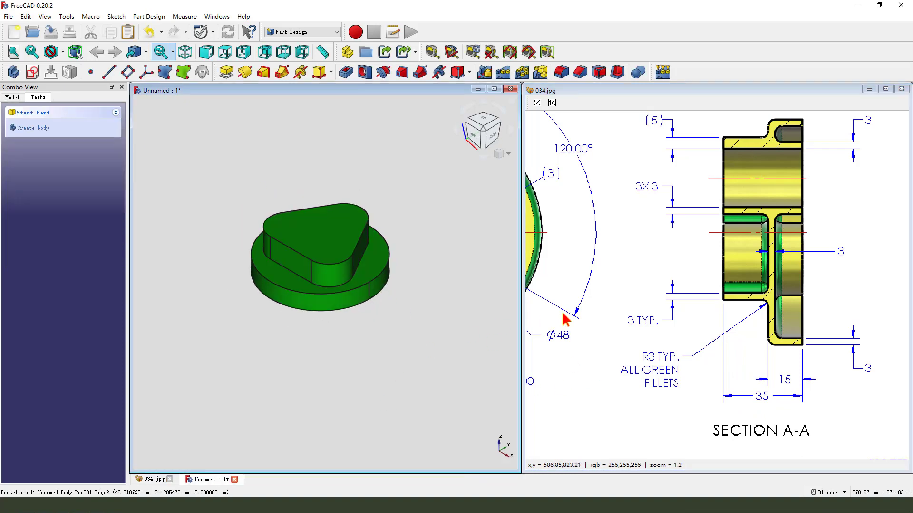
pyautogui.moveTo(563, 320); pyautogui.dragTo(725, 345)
pyautogui.moveTo(457, 344)
pyautogui.mouseDown(button='middle')
pyautogui.moveTo(418, 316)
pyautogui.moveTo(396, 315)
pyautogui.moveTo(401, 301)
pyautogui.mouseUp(button='middle')
pyautogui.moveTo(677, 306); pyautogui.dragTo(720, 325)
pyautogui.moveTo(306, 280)
pyautogui.mouseDown(button='middle')
pyautogui.moveTo(318, 299)
pyautogui.moveTo(293, 292)
pyautogui.mouseUp(button='middle')
pyautogui.moveTo(647, 291); pyautogui.dragTo(671, 301)
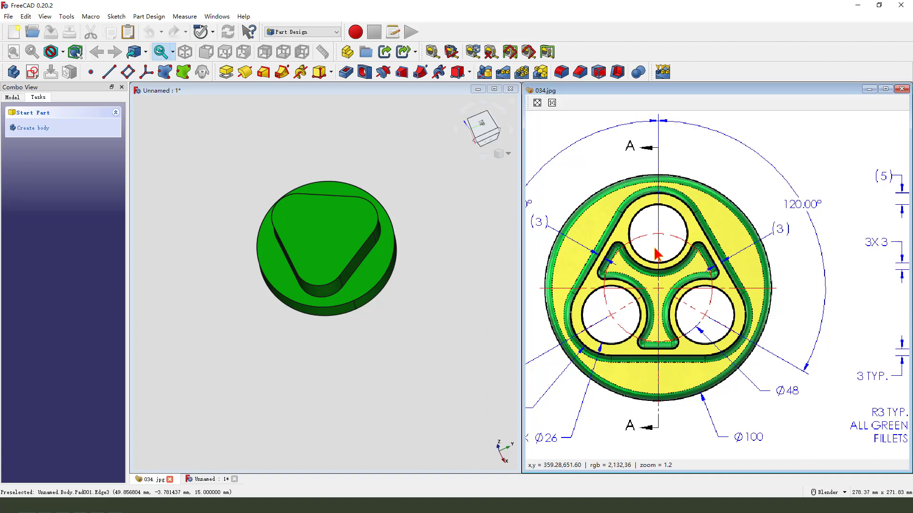
pyautogui.moveTo(643, 212); pyautogui.dragTo(642, 268)
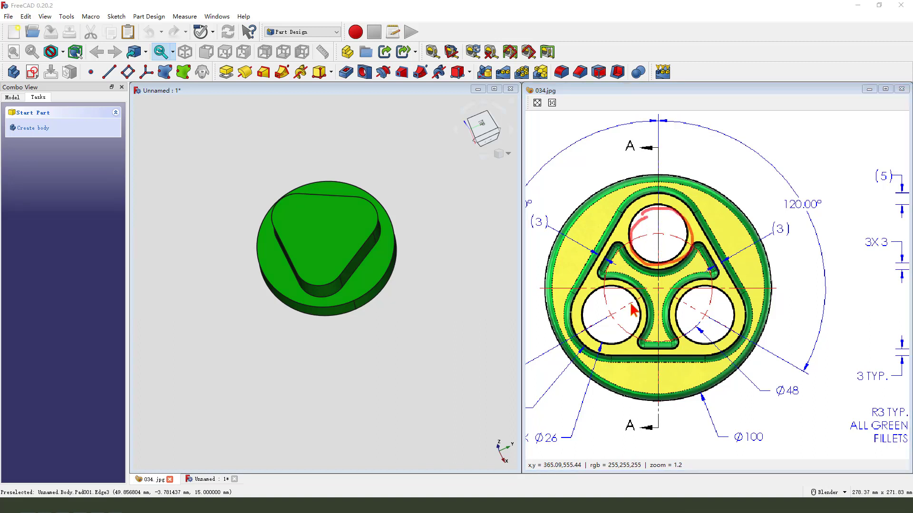
pyautogui.moveTo(620, 318); pyautogui.dragTo(593, 298)
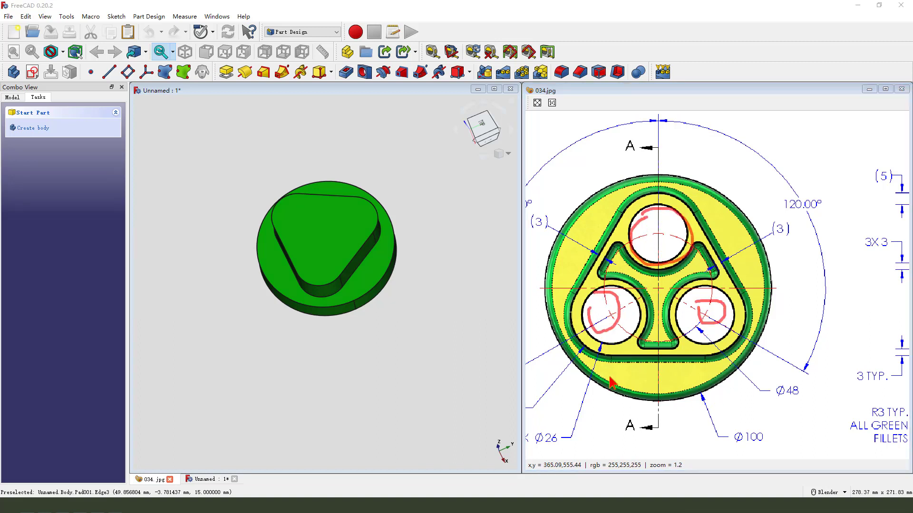
# Start an XY-plane sketch, link the boss's top arc as external geometry, and show section view
pyautogui.click(32, 72)
pyautogui.click(373, 160)
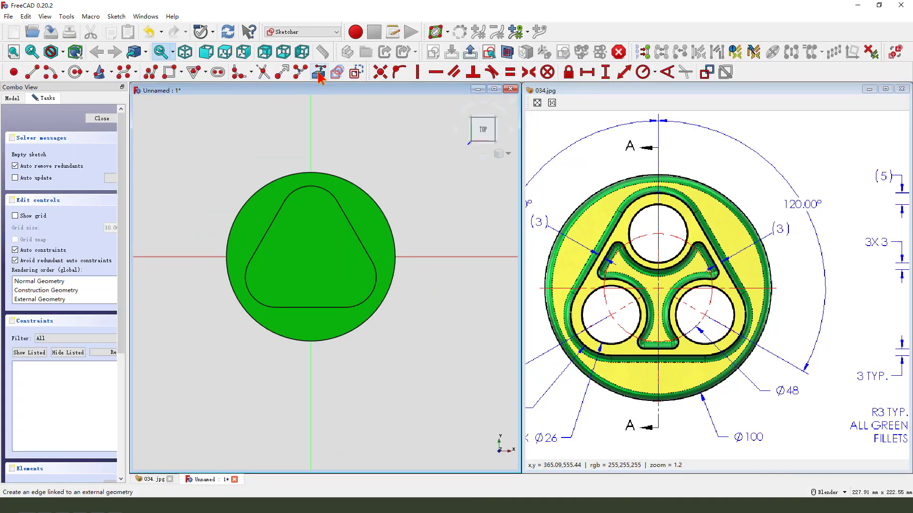
pyautogui.click(335, 75)
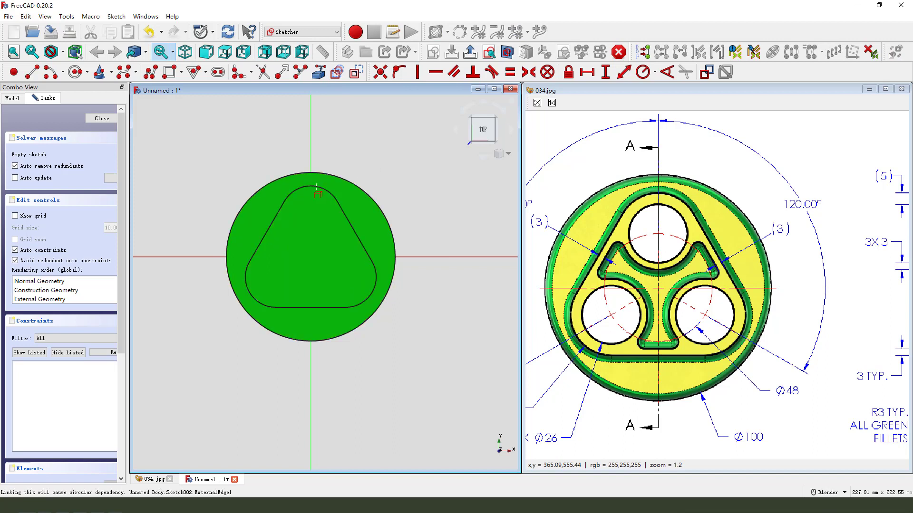
pyautogui.click(316, 187)
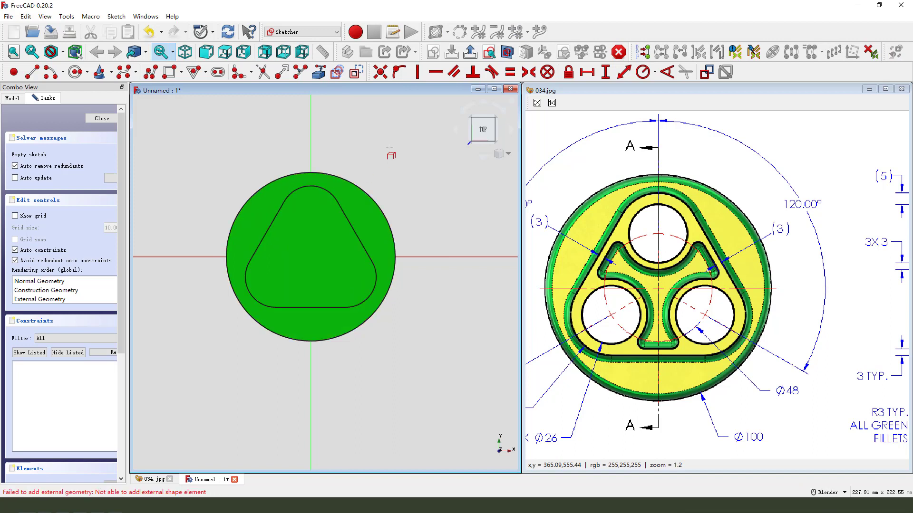
pyautogui.click(511, 54)
# Draw a circle centred on the vertical axis and constrain it to 26 mm diameter
pyautogui.click(76, 72)
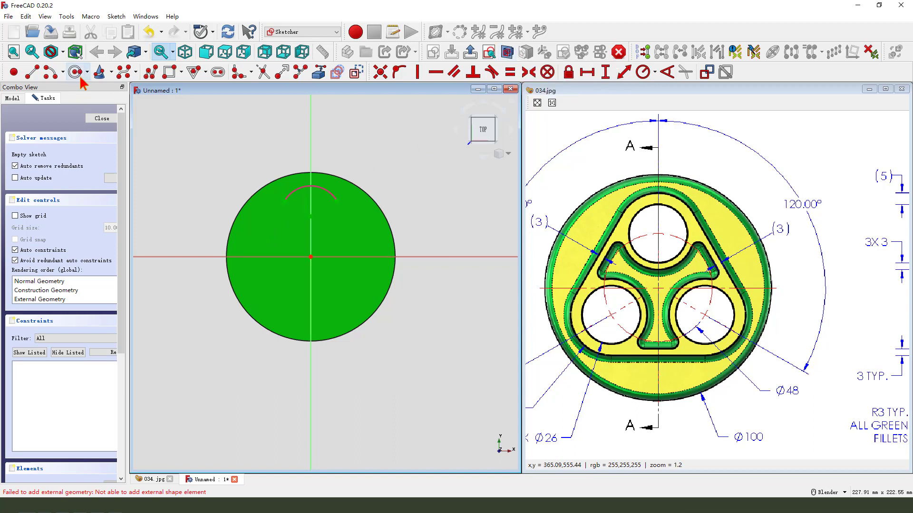
pyautogui.click(311, 217)
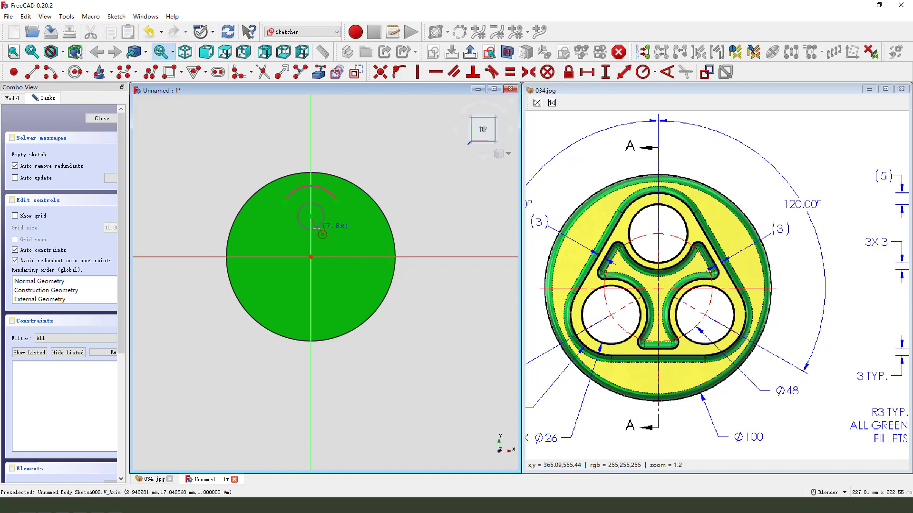
pyautogui.click(321, 232)
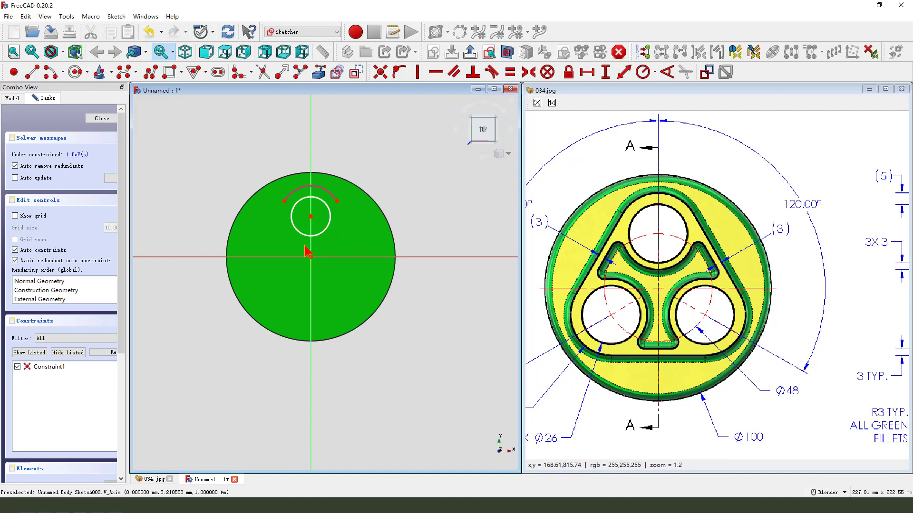
pyautogui.click(321, 233)
pyautogui.click(654, 72)
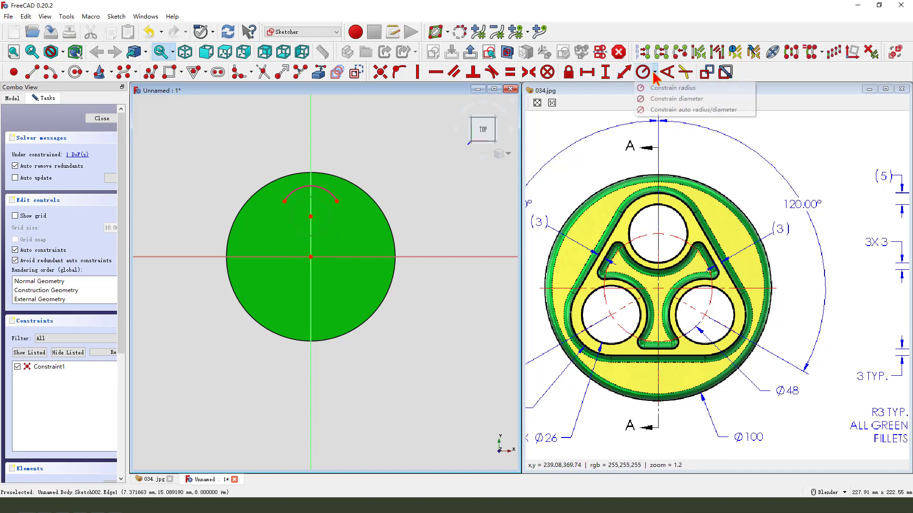
pyautogui.click(680, 99)
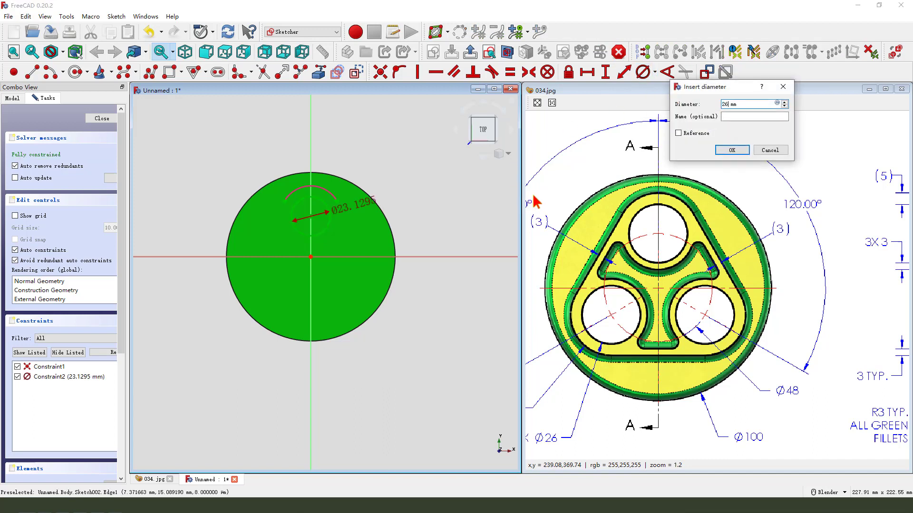
pyautogui.press('Return')
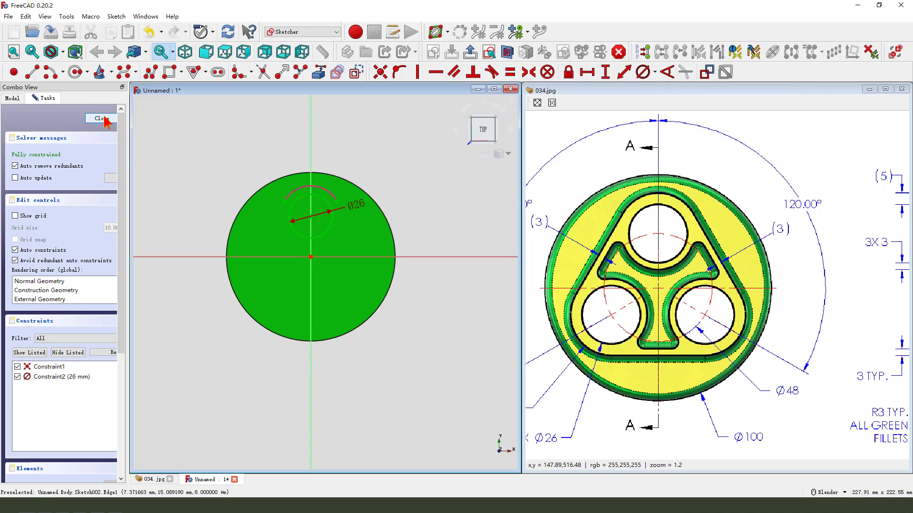
# Close the sketch, pocket the 26 mm circle Through all, and select the Pocket in the tree
pyautogui.click(470, 51)
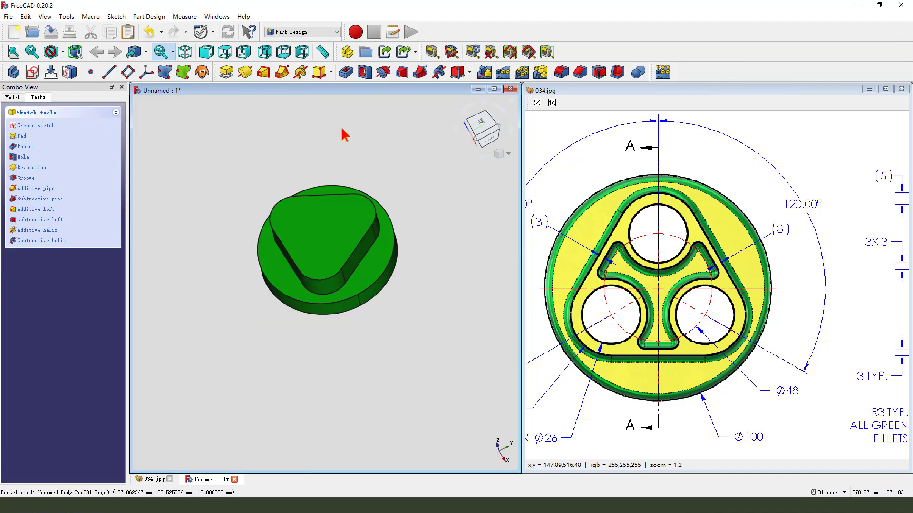
pyautogui.click(347, 72)
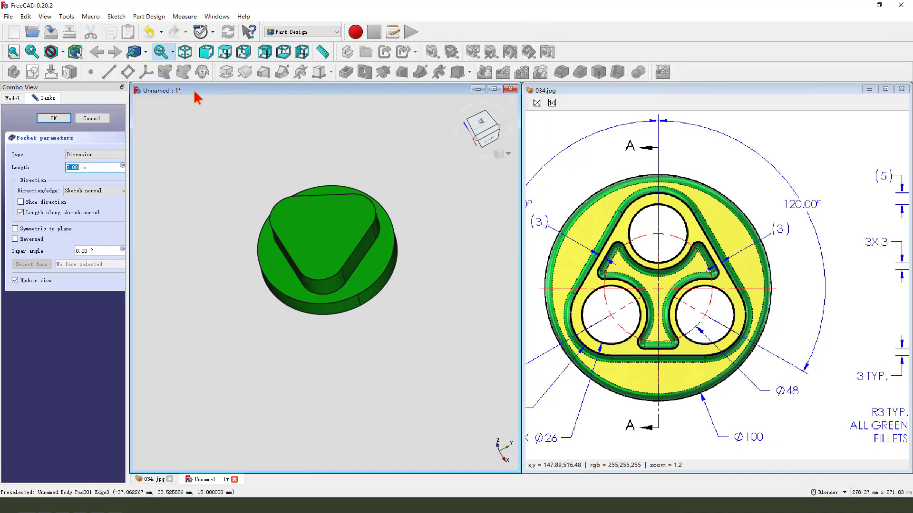
pyautogui.click(85, 155)
pyautogui.click(87, 168)
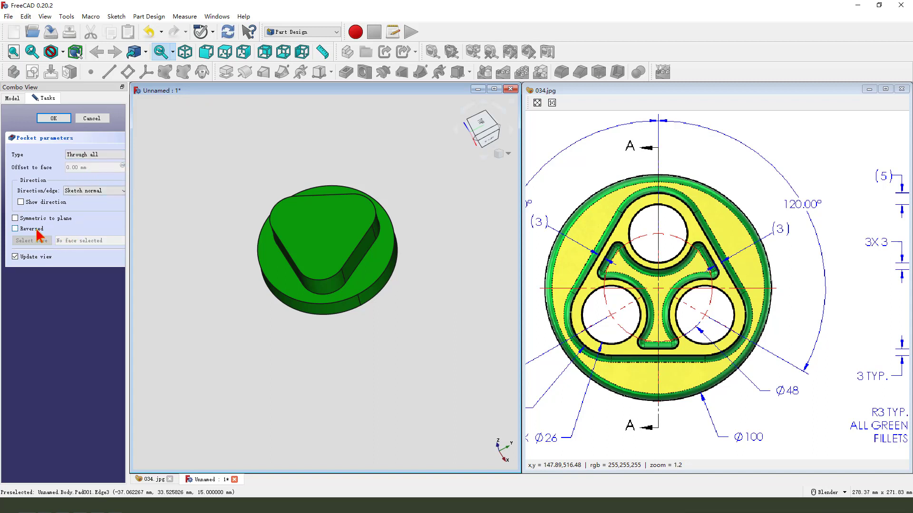
pyautogui.click(54, 118)
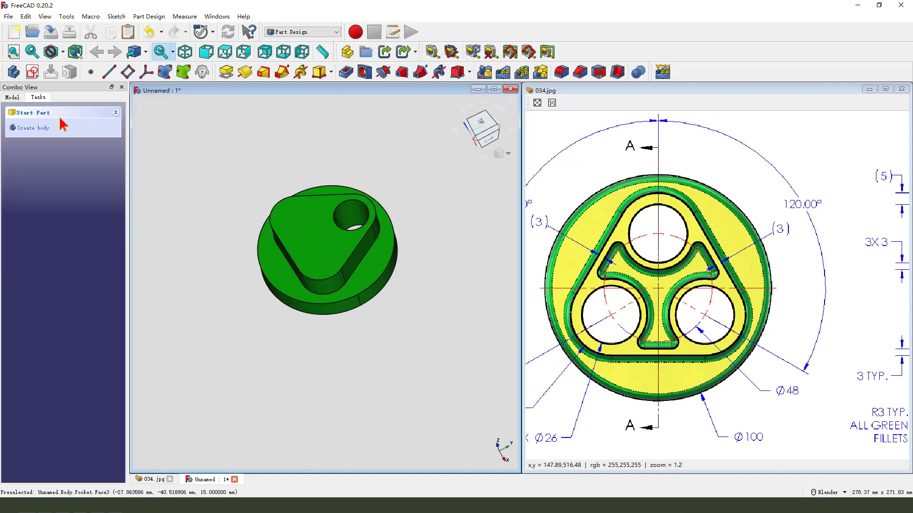
pyautogui.click(12, 97)
pyautogui.click(51, 179)
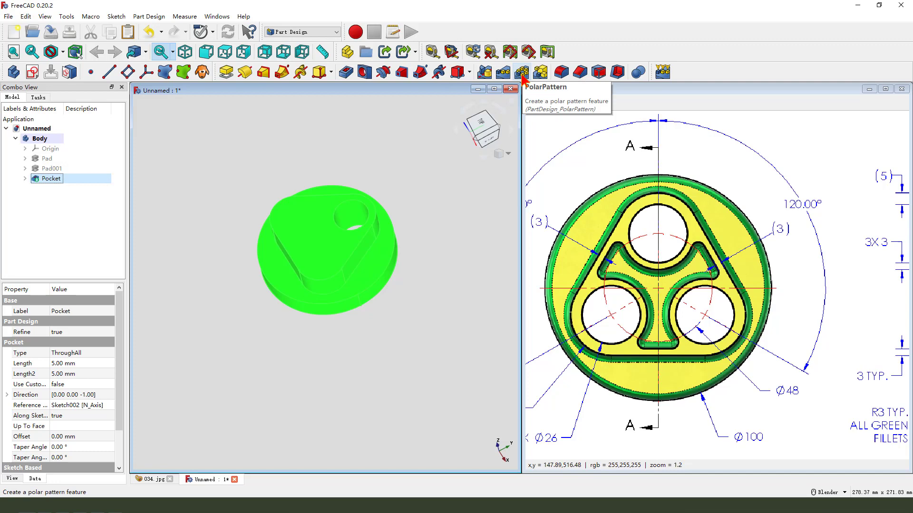
# Polar-pattern the hole three times around 360° and compare it with the reference drawing
pyautogui.click(522, 72)
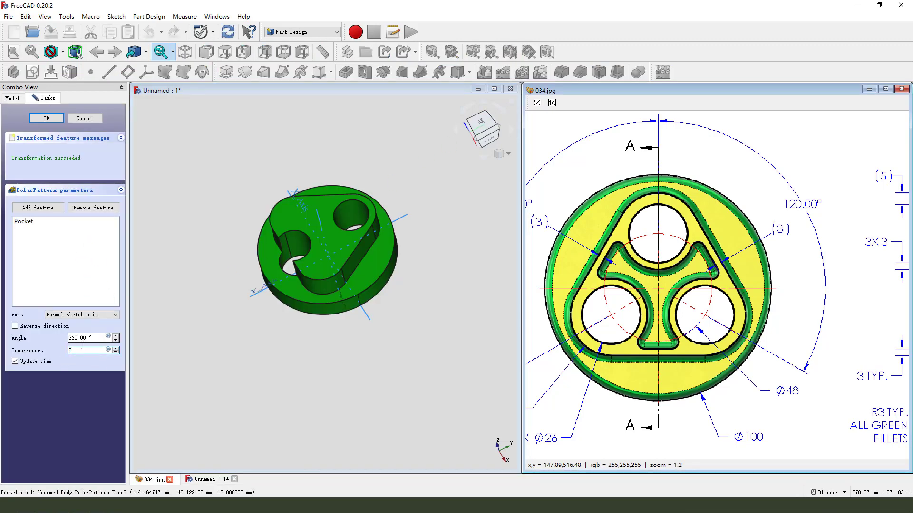
pyautogui.moveTo(299, 308); pyautogui.dragTo(313, 318, button='middle')
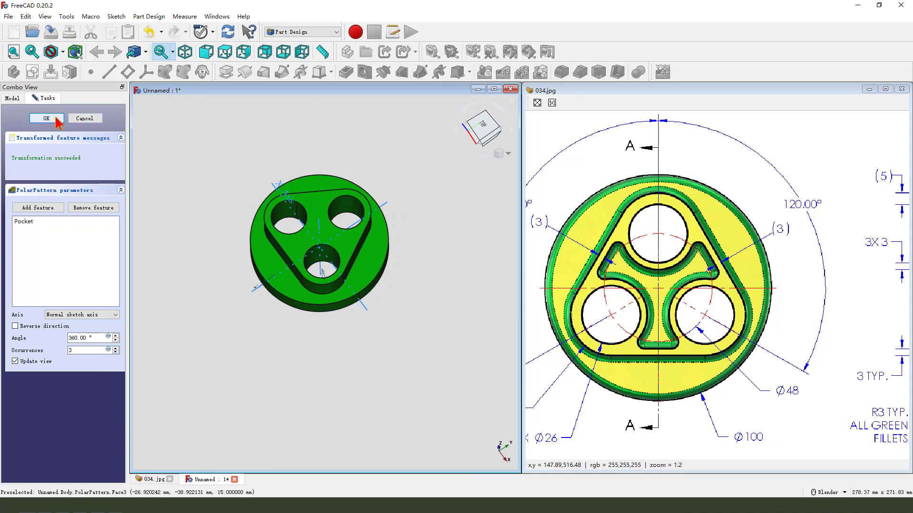
pyautogui.click(46, 118)
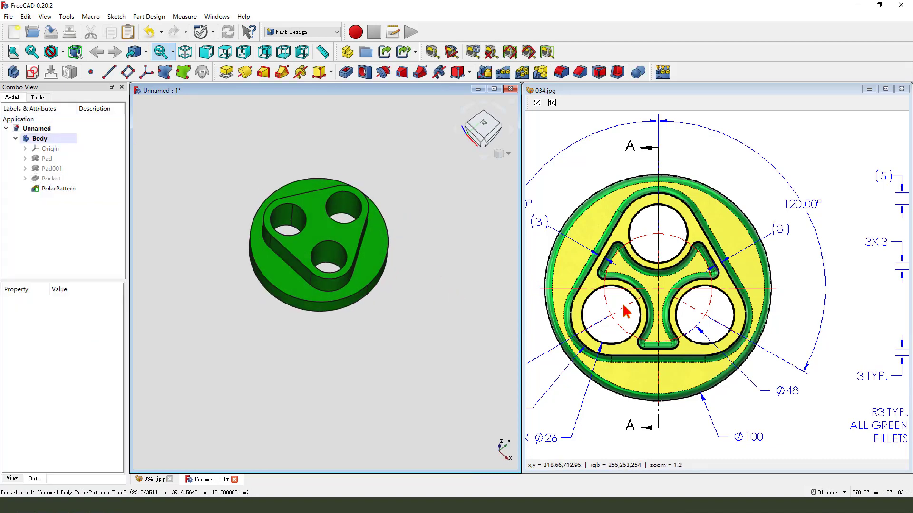
pyautogui.moveTo(624, 305); pyautogui.dragTo(639, 314, button='middle')
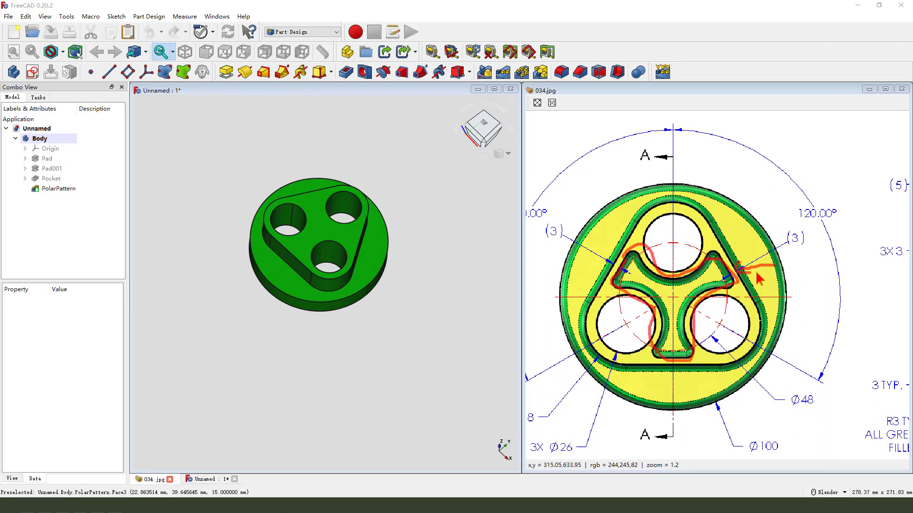
pyautogui.press('Escape')
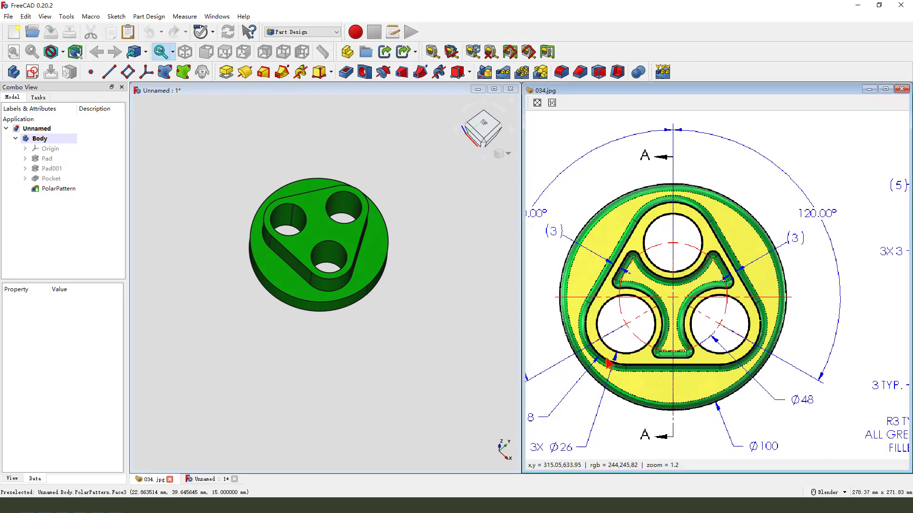
# From the isometric view, start a new sketch placed on the XY plane
pyautogui.click(361, 315)
pyautogui.press('0')
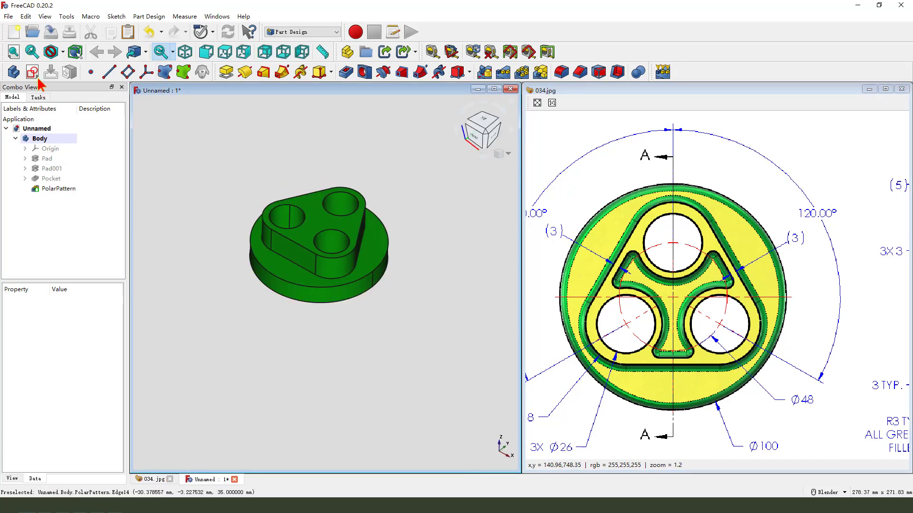
pyautogui.click(33, 72)
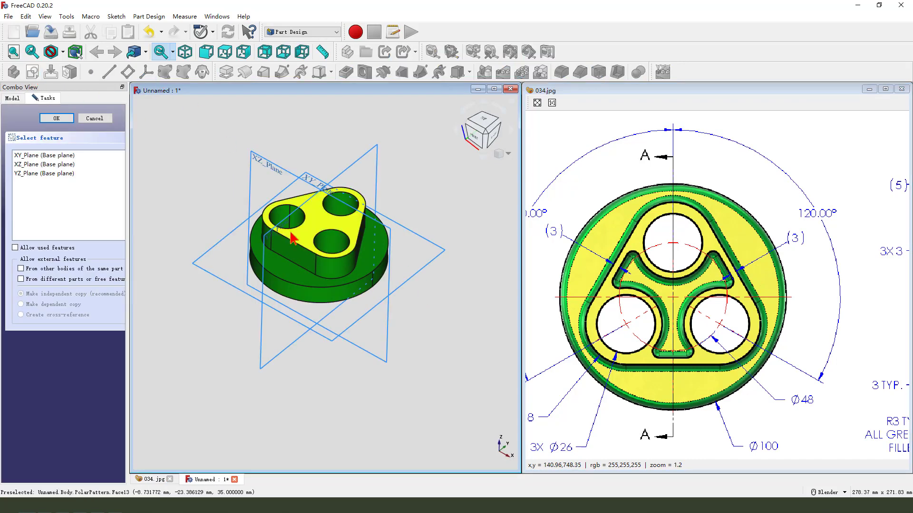
pyautogui.click(314, 182)
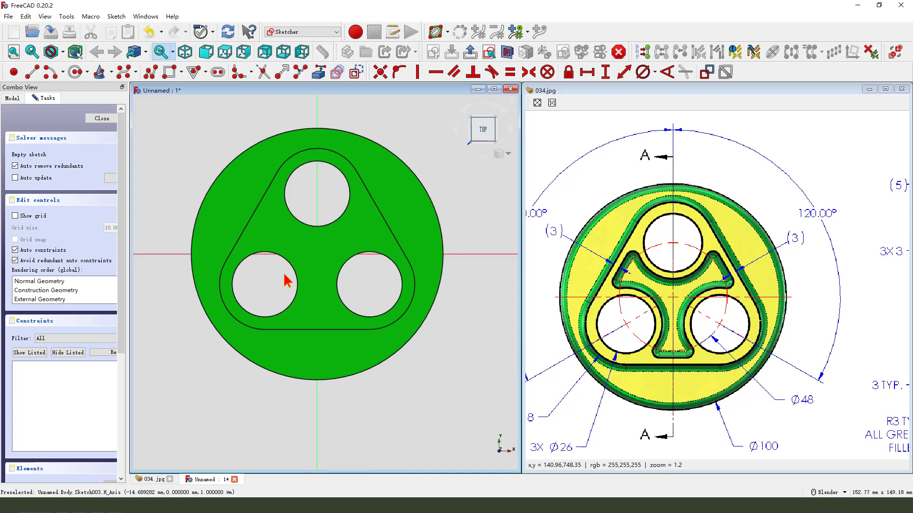
# Reference the top, lower-right and lower-left hole circles and turn on the section view
pyautogui.click(340, 217)
pyautogui.click(374, 258)
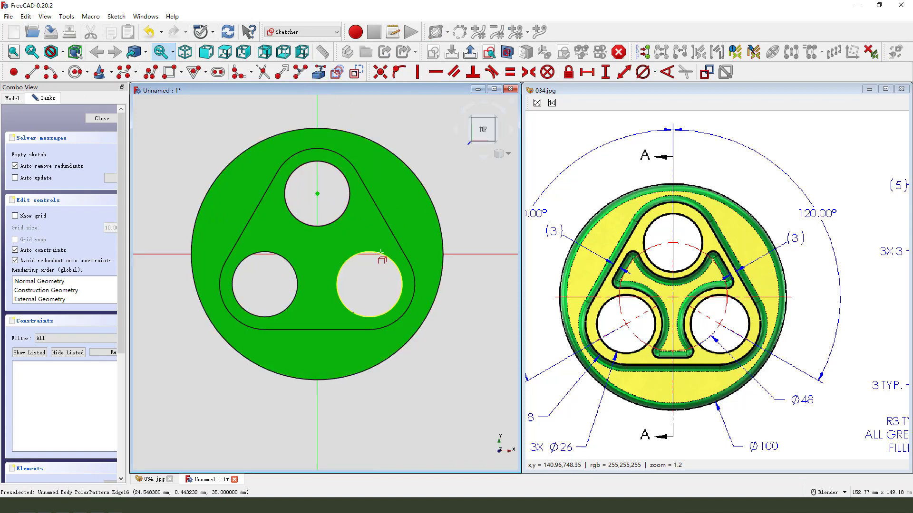
pyautogui.click(288, 260)
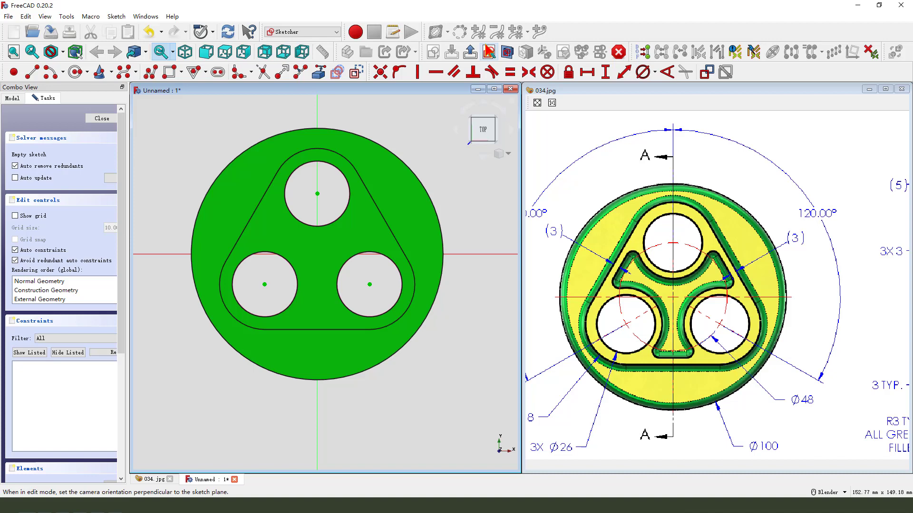
pyautogui.click(506, 54)
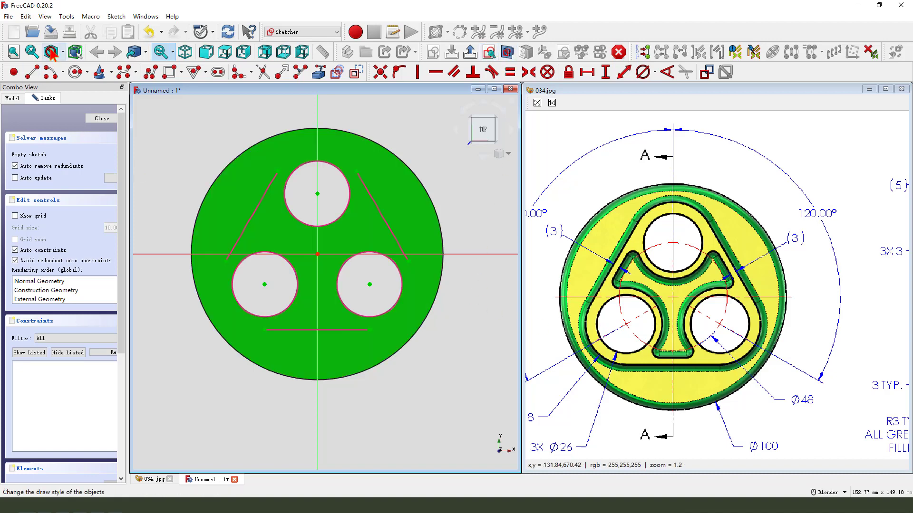
# Draw three lines inset from the boss's right, left and bottom sides
pyautogui.click(32, 72)
pyautogui.scroll(3, 350, 217)
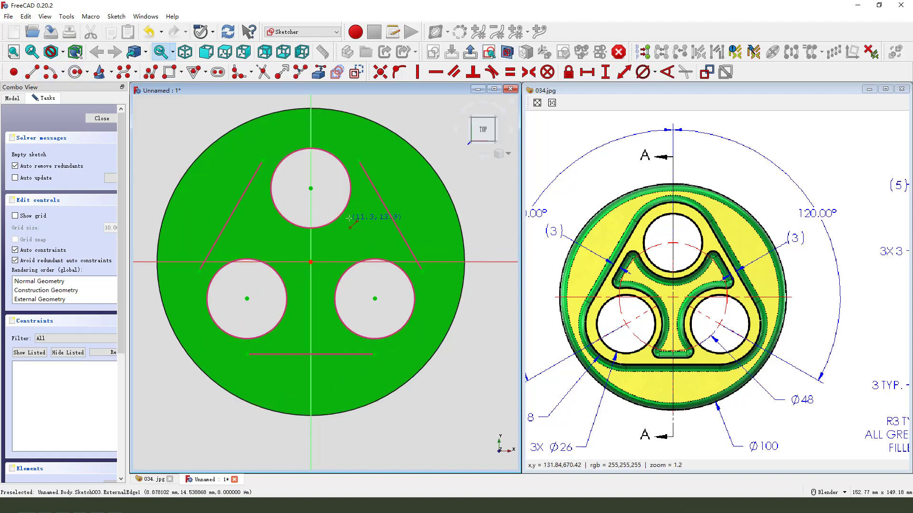
pyautogui.click(408, 269)
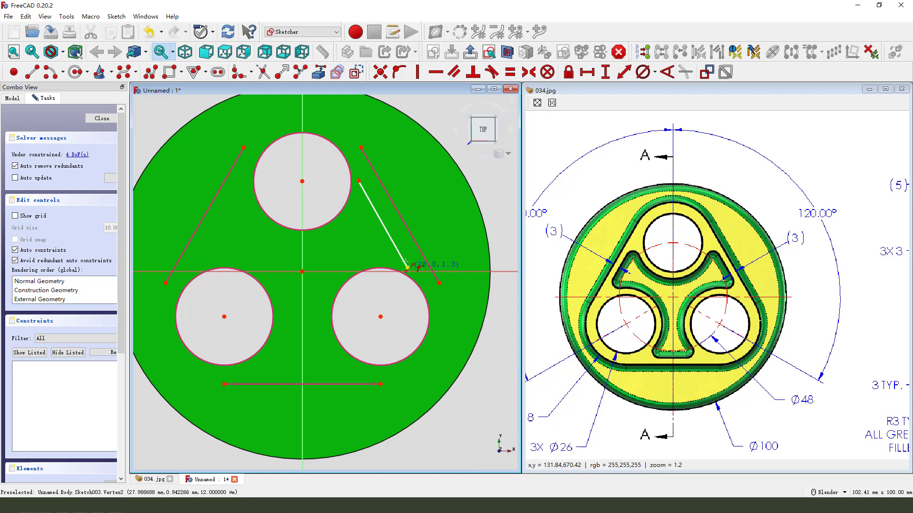
pyautogui.click(177, 289)
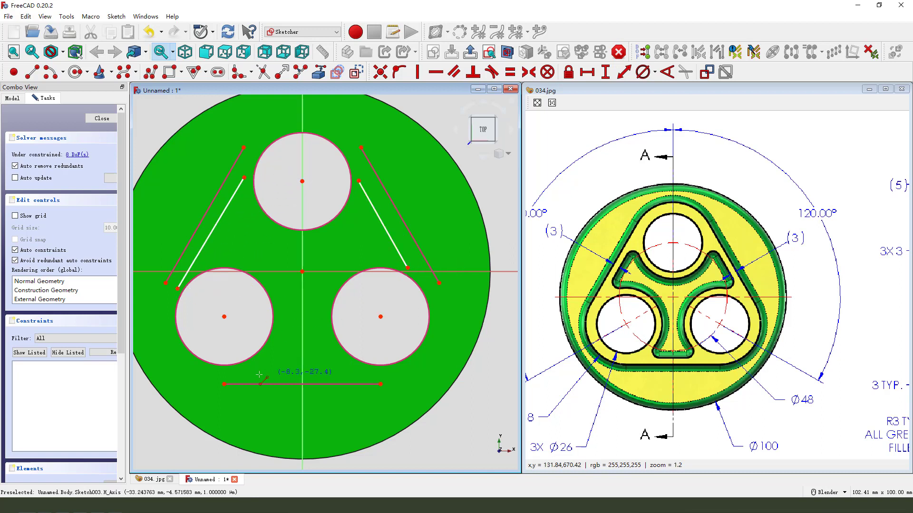
pyautogui.click(248, 375)
pyautogui.click(374, 376)
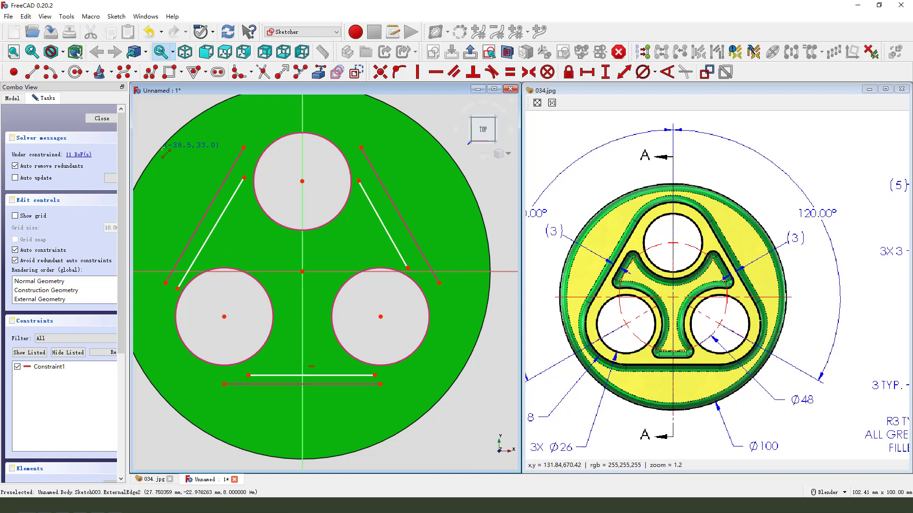
# Draw centre arcs around the top, lower-right and lower-left holes, then select the top and right arcs
pyautogui.click(50, 72)
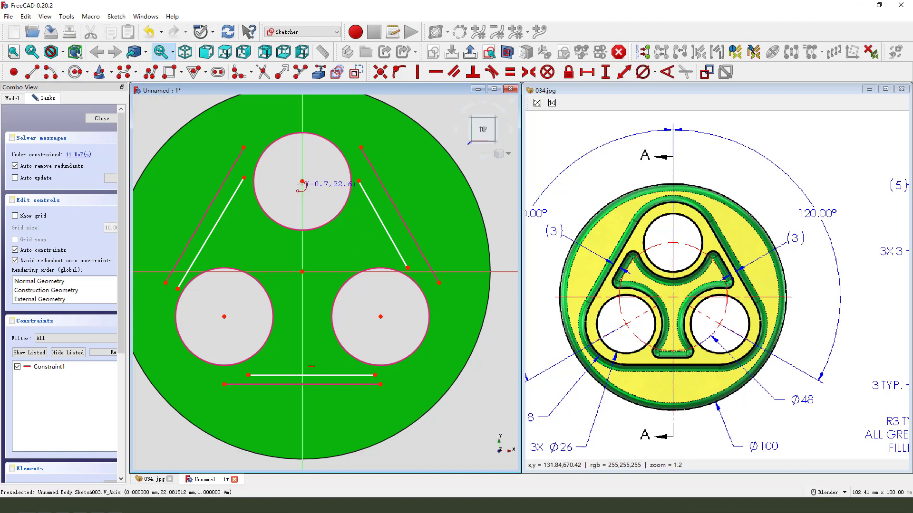
pyautogui.click(302, 181)
pyautogui.click(230, 192)
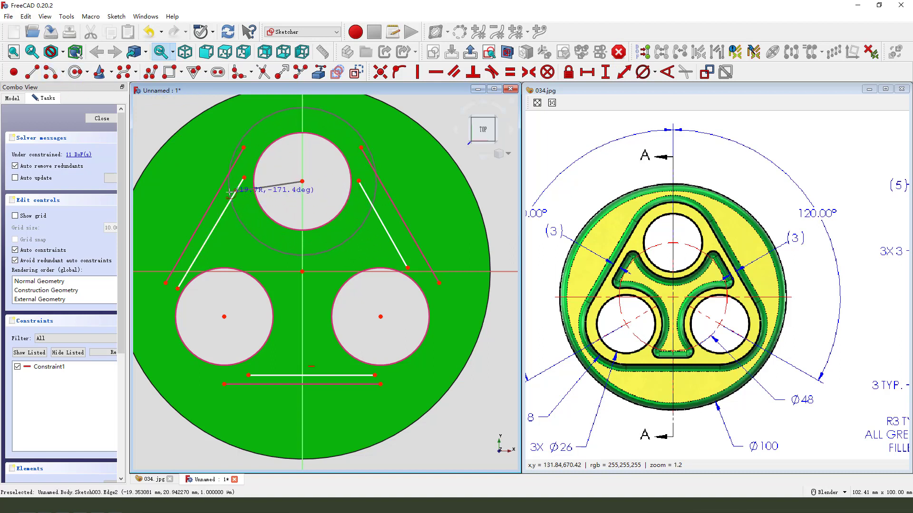
pyautogui.click(376, 191)
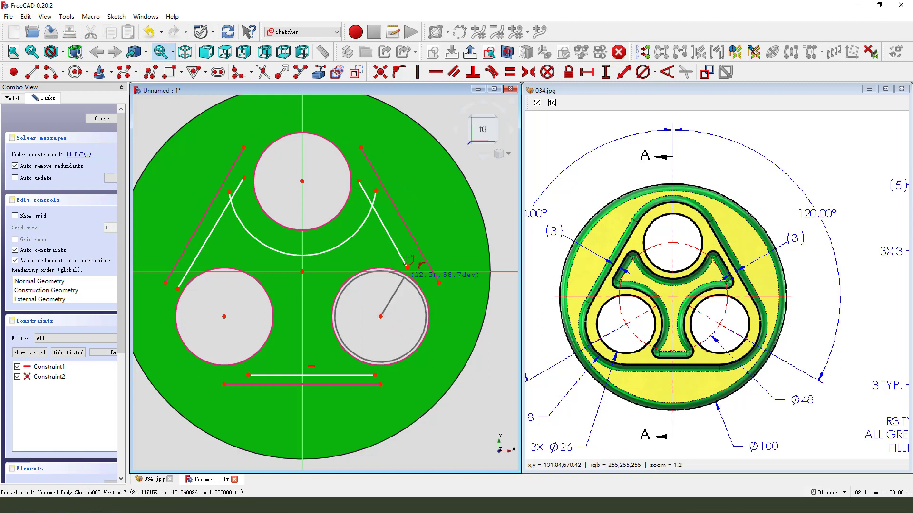
pyautogui.click(381, 317)
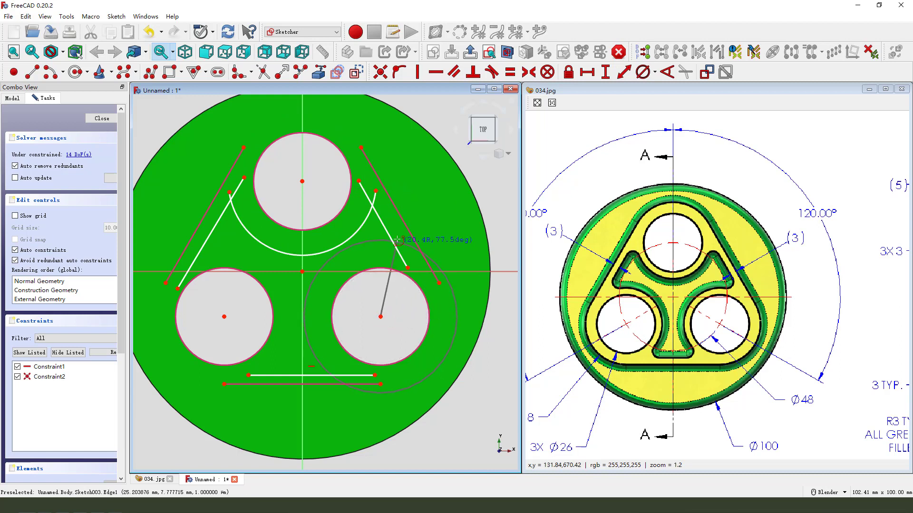
pyautogui.click(337, 384)
pyautogui.click(225, 317)
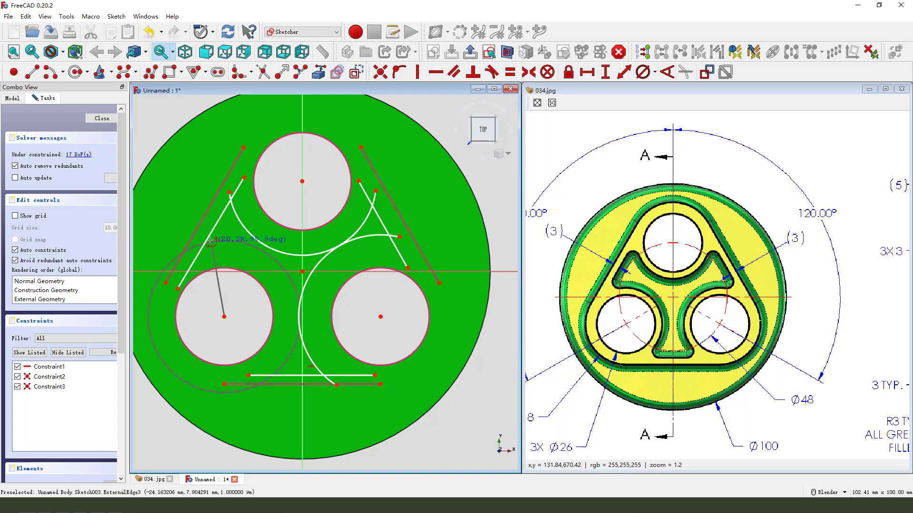
pyautogui.click(259, 397)
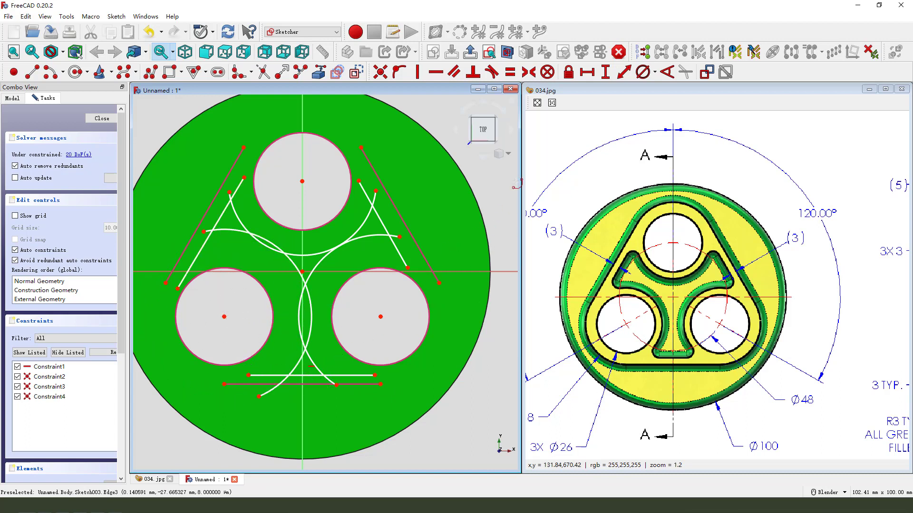
pyautogui.click(307, 255)
pyautogui.click(316, 266)
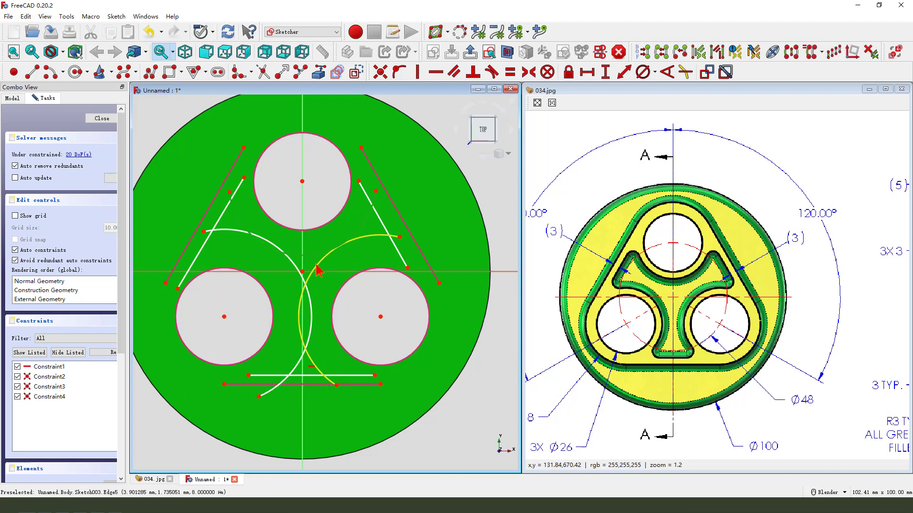
# Make the three hole arcs equal in radius and drag them to wrap around the holes
pyautogui.click(296, 267)
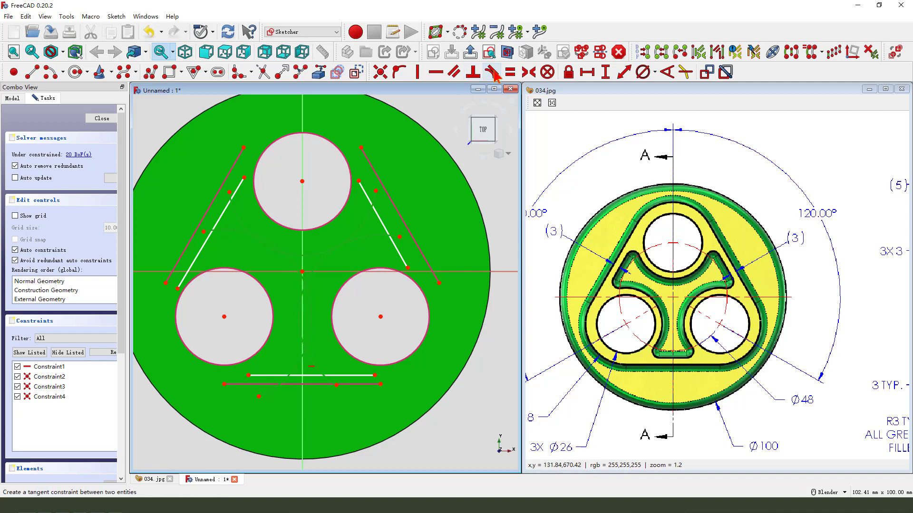
pyautogui.click(510, 73)
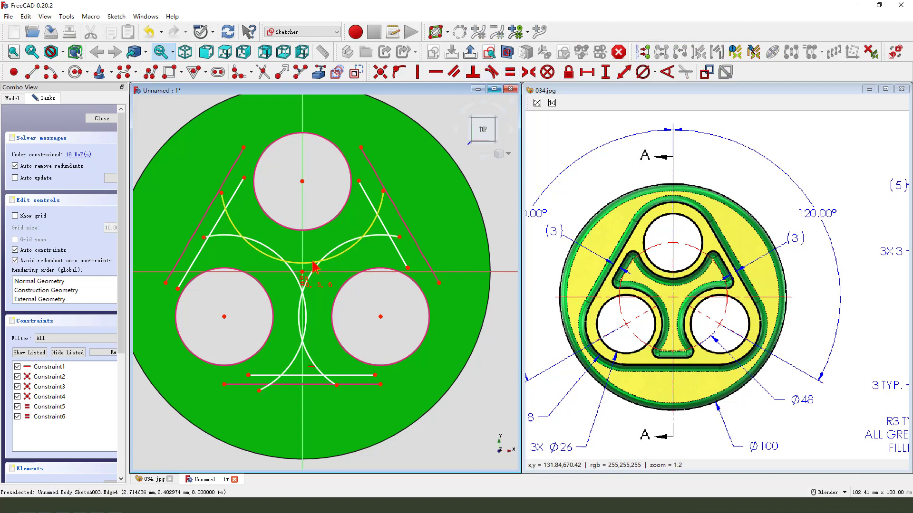
pyautogui.moveTo(316, 267); pyautogui.dragTo(316, 245)
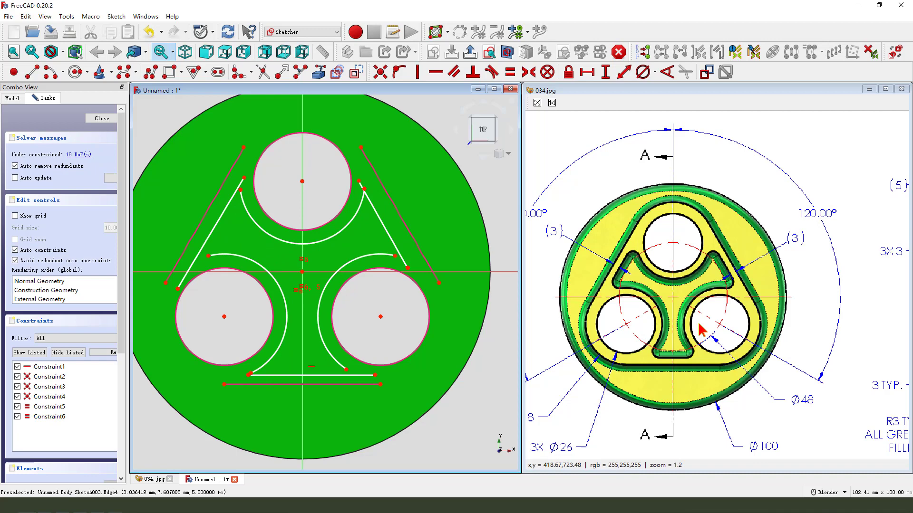
pyautogui.press('3')
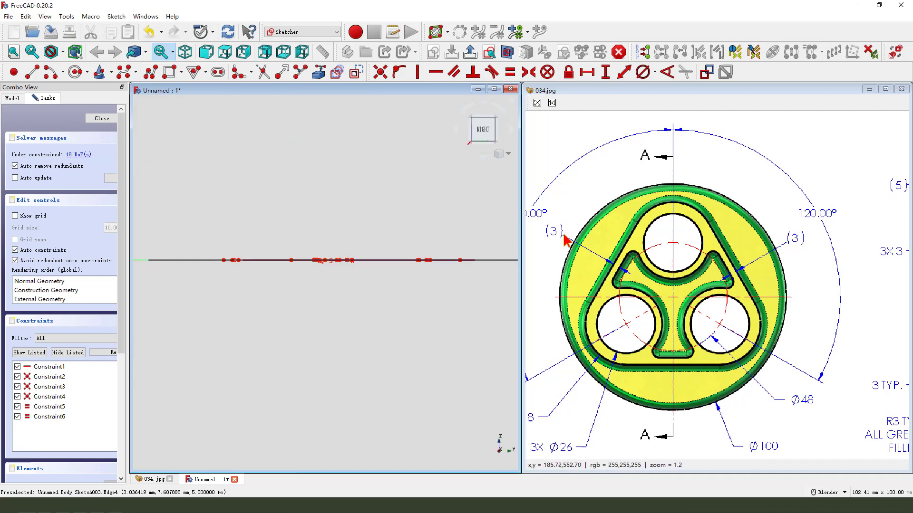
pyautogui.press('2')
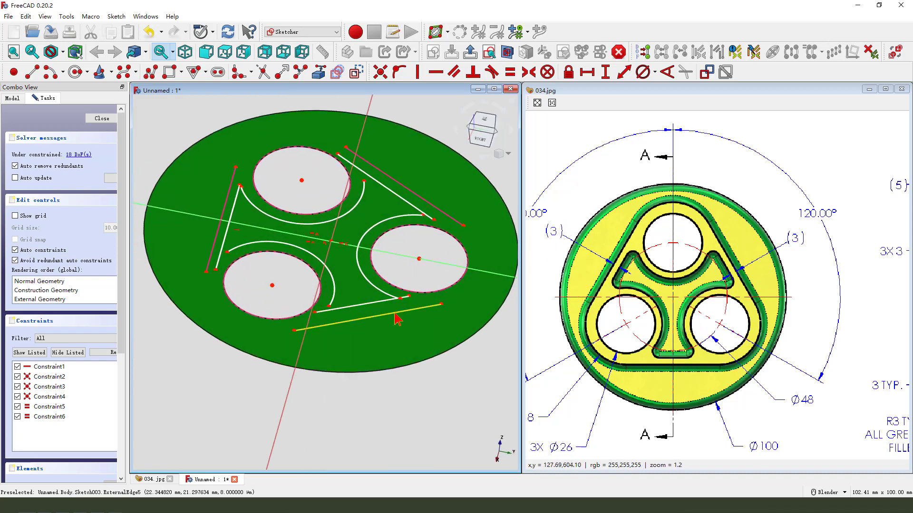
pyautogui.press('1')
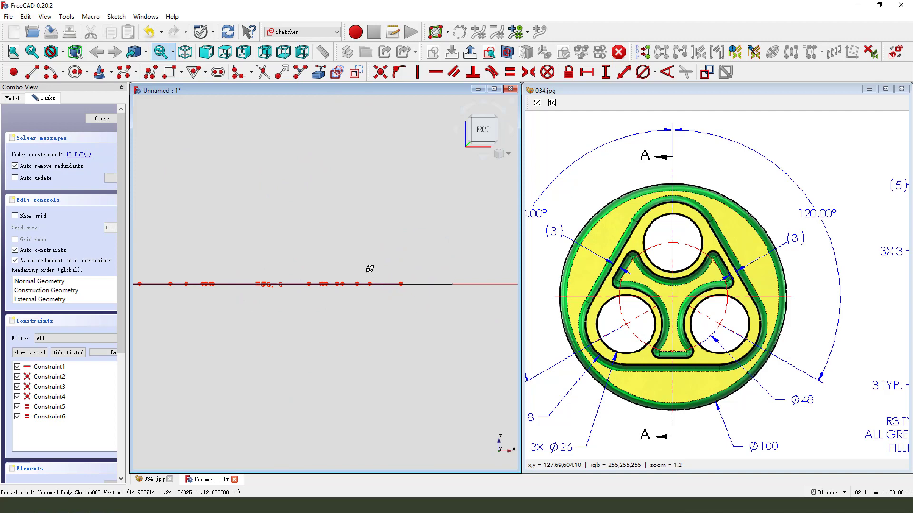
pyautogui.moveTo(370, 268); pyautogui.dragTo(363, 306, button='middle')
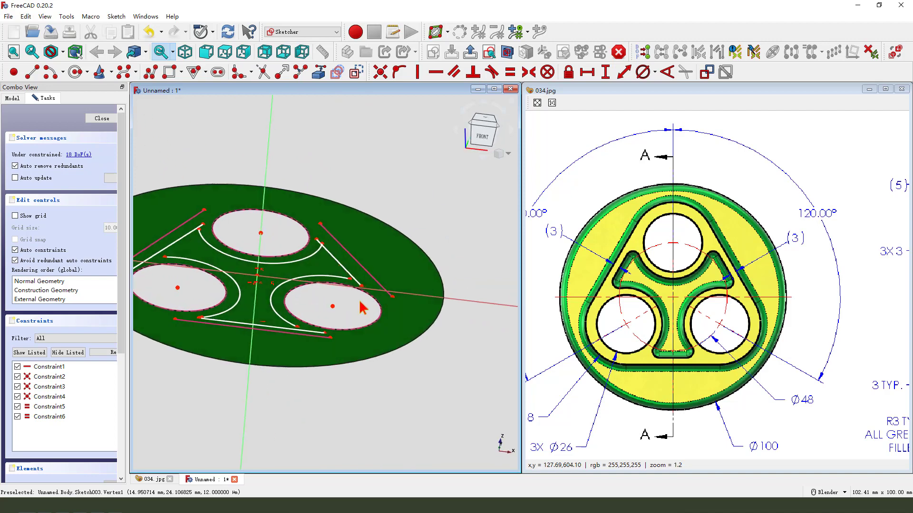
pyautogui.click(489, 53)
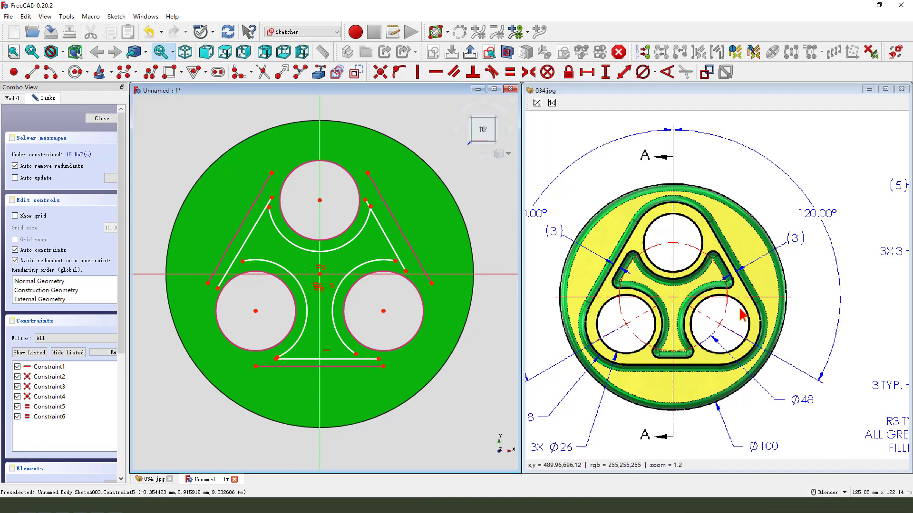
pyautogui.moveTo(794, 328); pyautogui.dragTo(681, 237, button='middle')
pyautogui.moveTo(698, 272); pyautogui.dragTo(787, 348, button='middle')
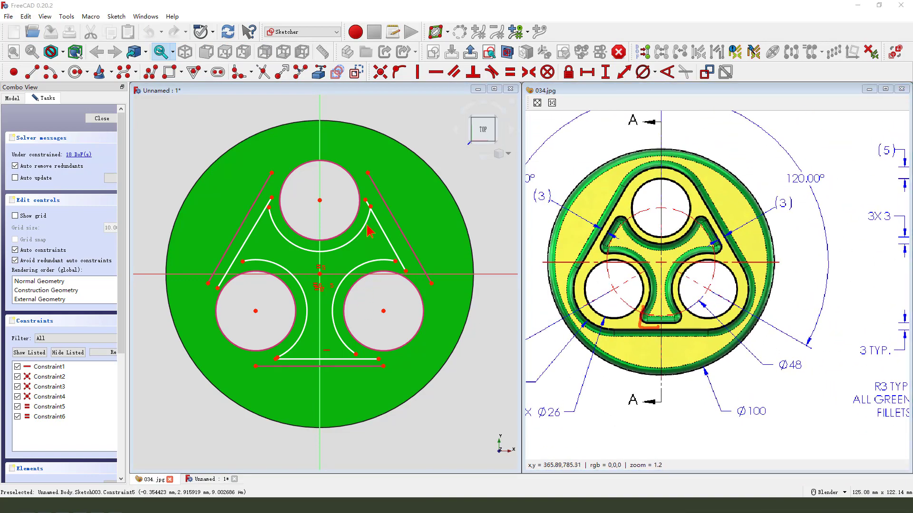
# Add a plain sketch fillet between the top arc and the left line
pyautogui.click(251, 73)
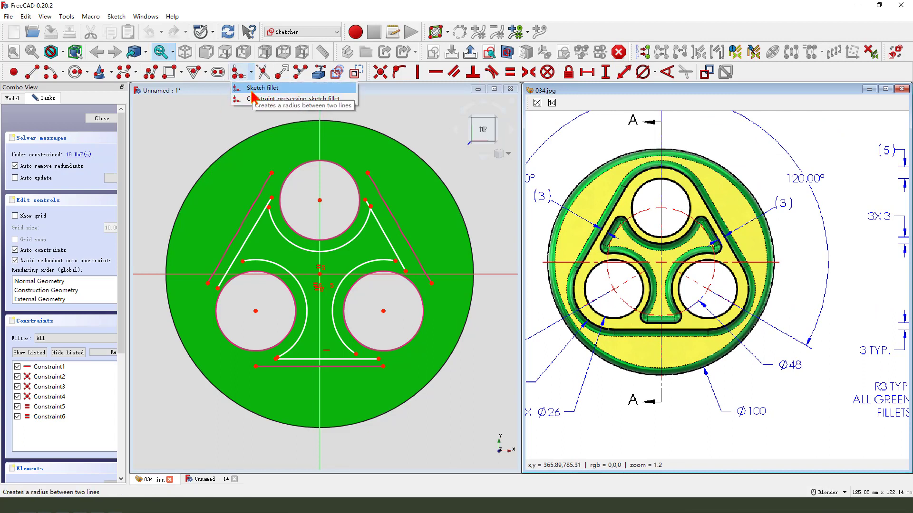
pyautogui.click(252, 89)
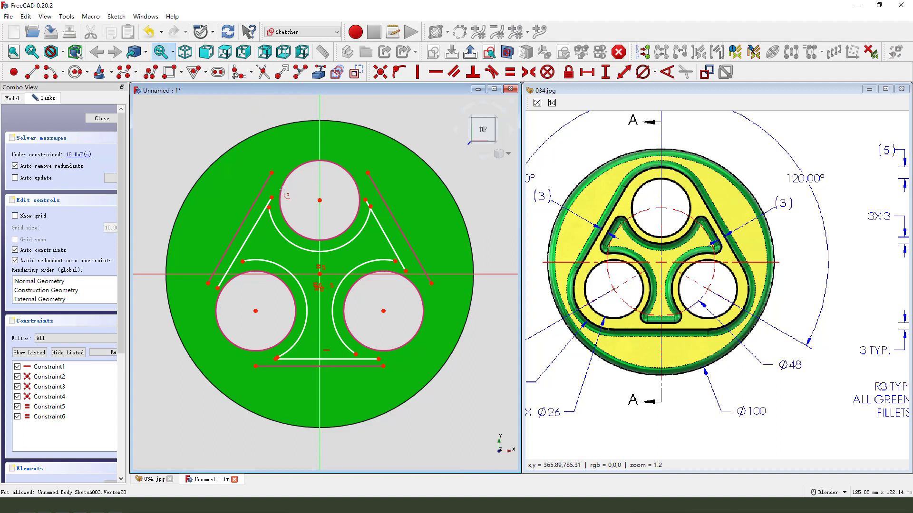
pyautogui.click(286, 238)
pyautogui.click(250, 238)
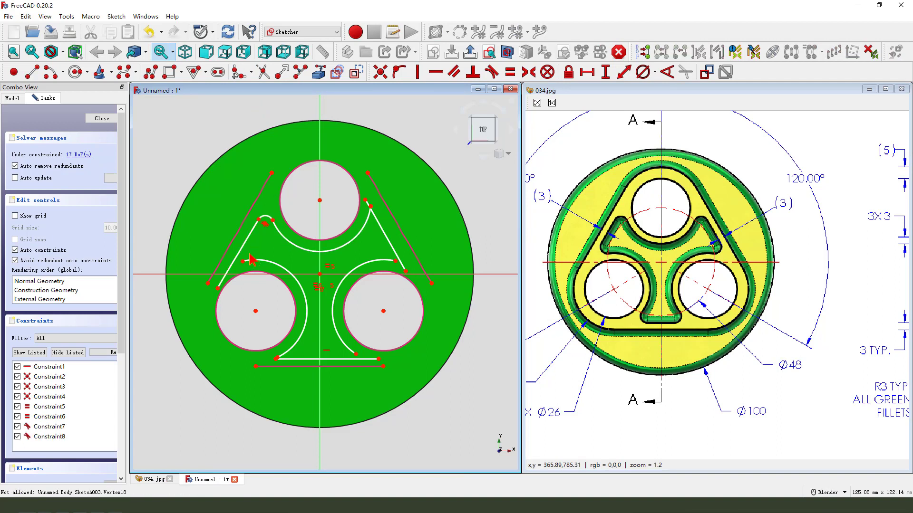
# Fillet the left line with the lower-left arc, undoing misplaced attempts until it fits
pyautogui.click(240, 73)
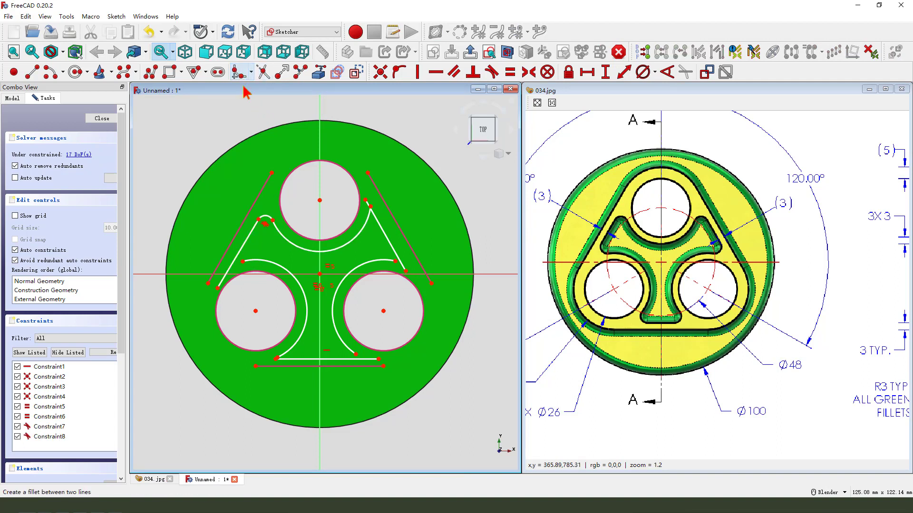
pyautogui.click(247, 238)
pyautogui.click(260, 260)
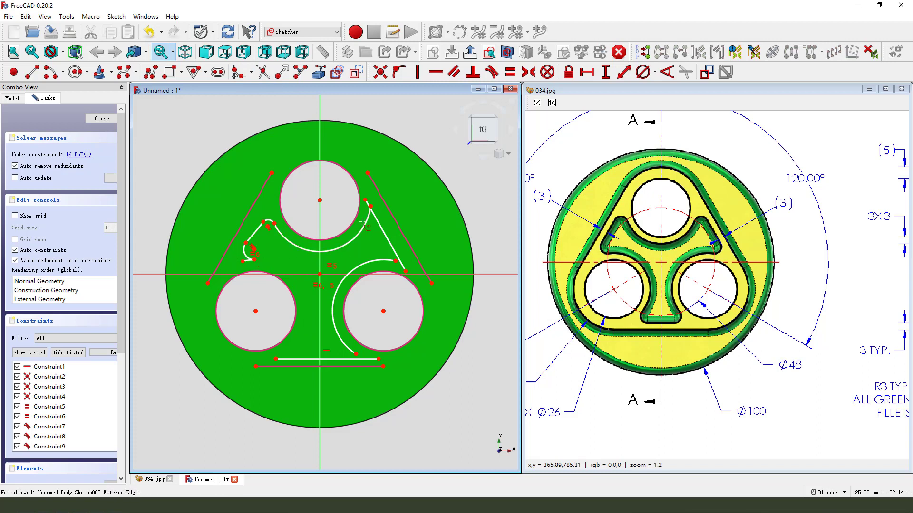
pyautogui.click(149, 32)
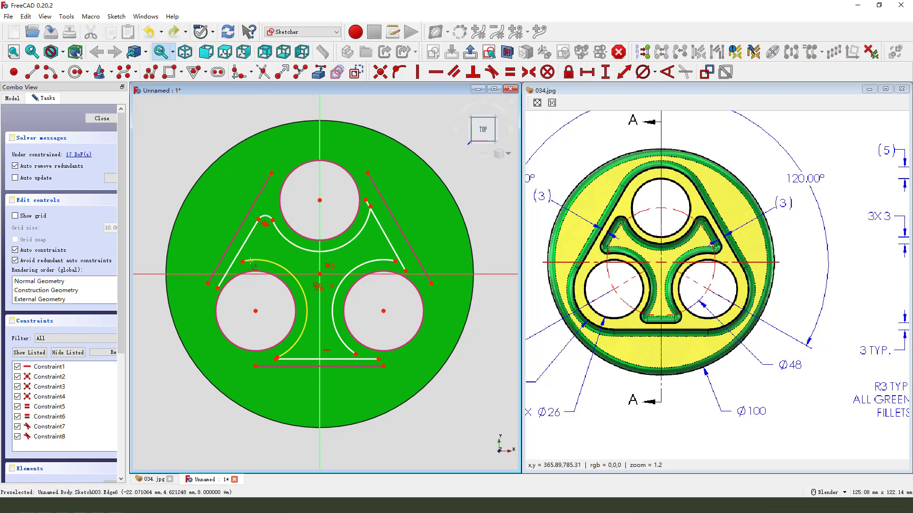
pyautogui.click(253, 260)
pyautogui.click(245, 243)
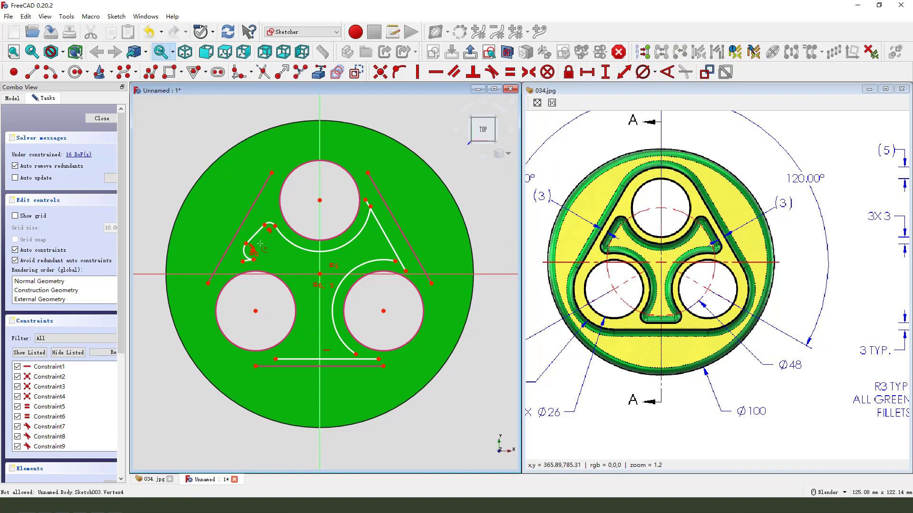
pyautogui.click(148, 32)
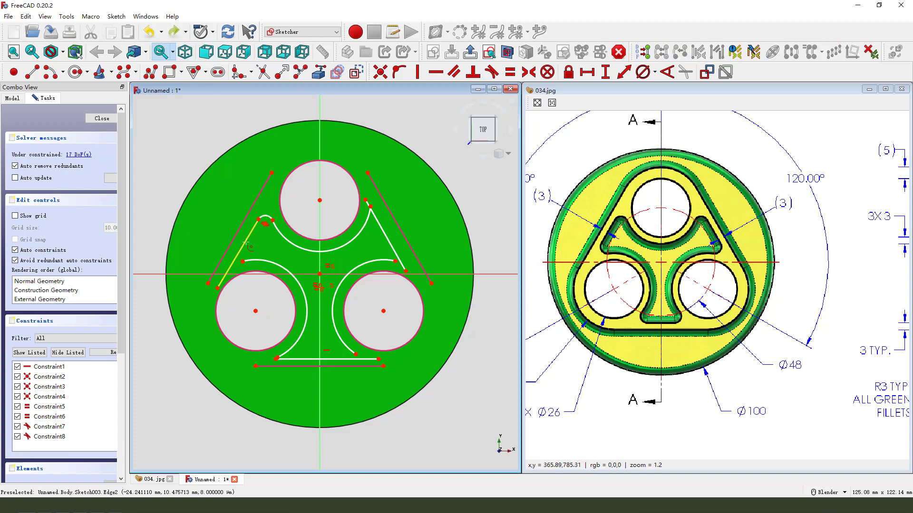
pyautogui.click(261, 265)
pyautogui.click(252, 237)
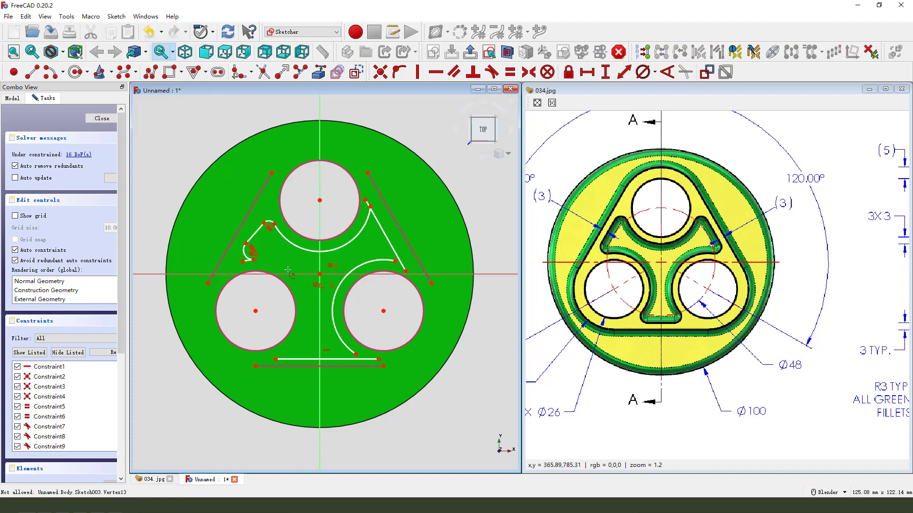
# Fillet the lower-left arc to the bottom line and the bottom line to the right arc
pyautogui.click(298, 340)
pyautogui.click(301, 359)
pyautogui.click(341, 360)
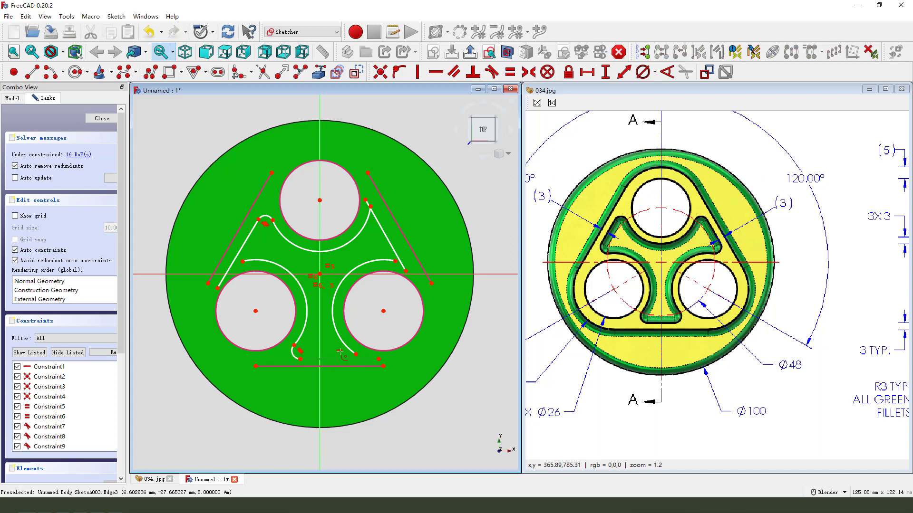
pyautogui.click(382, 260)
pyautogui.click(383, 259)
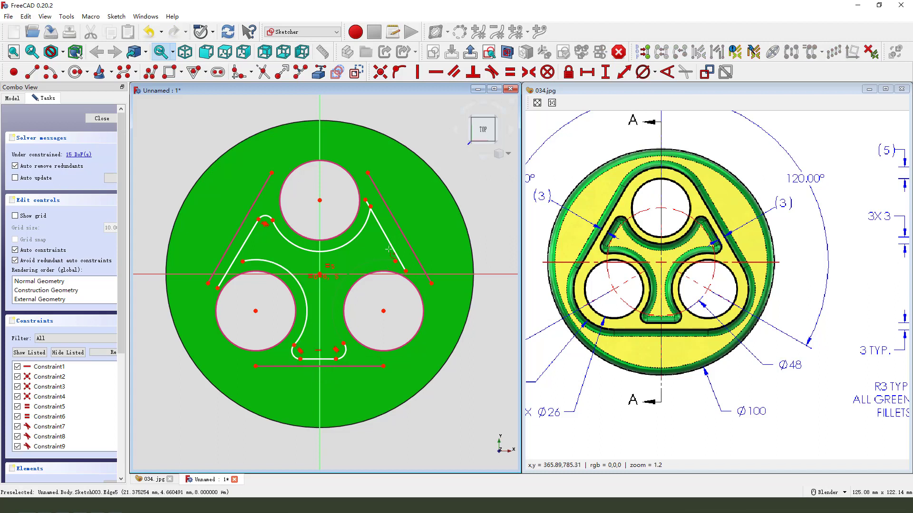
pyautogui.rightClick(391, 253)
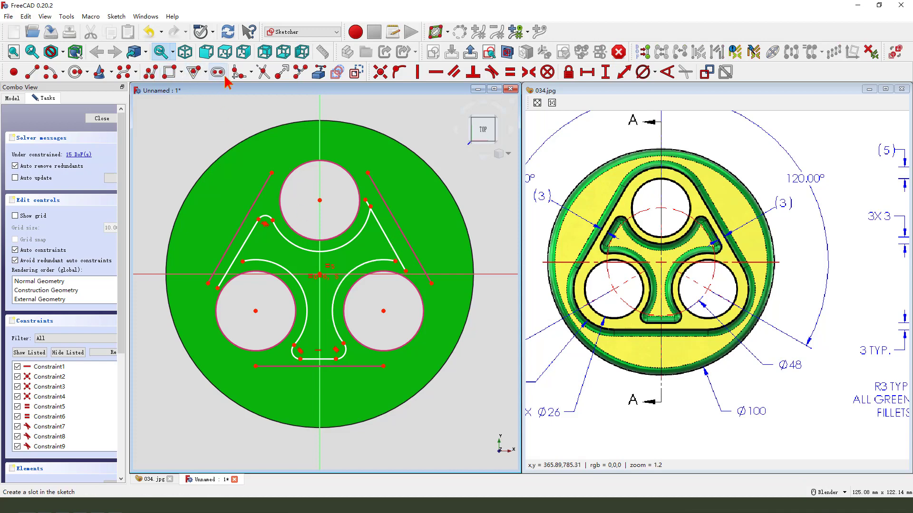
# Fillet the remaining upper-right and upper-left corners, then select two fillet arcs
pyautogui.click(239, 73)
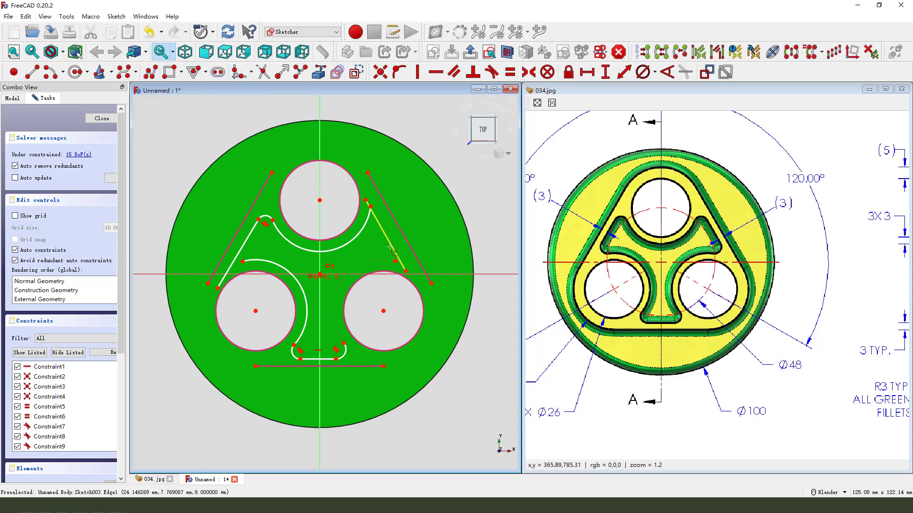
pyautogui.click(389, 243)
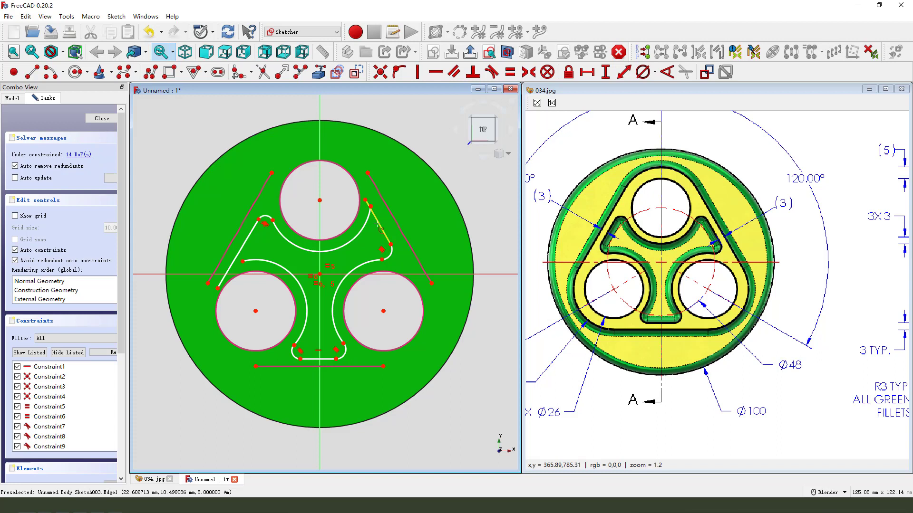
pyautogui.click(379, 228)
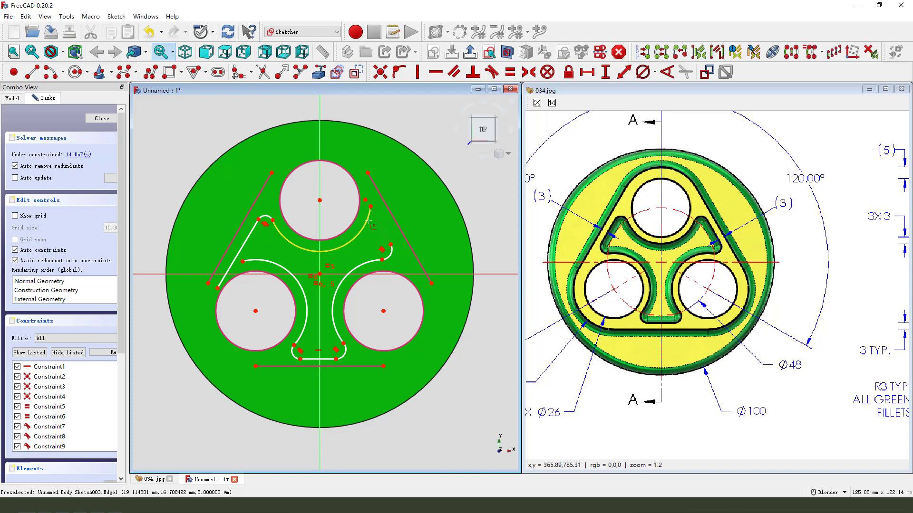
pyautogui.click(247, 241)
pyautogui.click(269, 264)
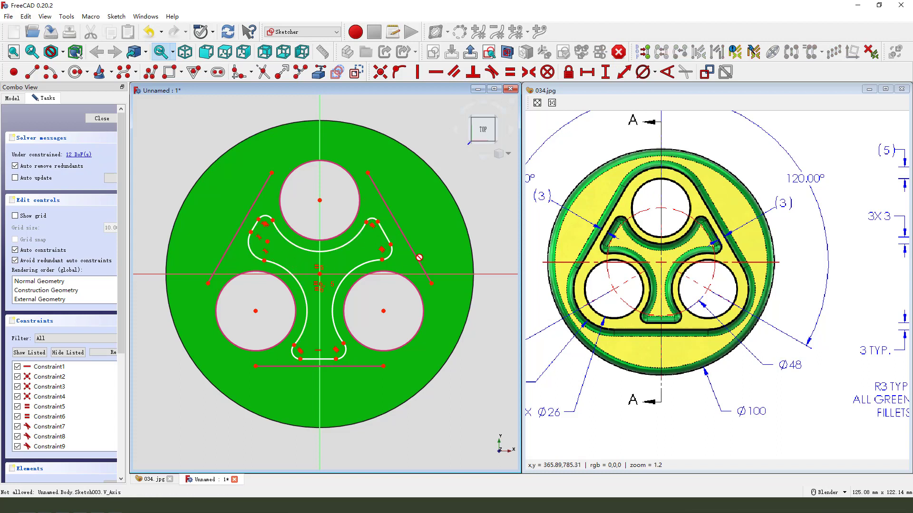
pyautogui.click(249, 251)
pyautogui.click(267, 221)
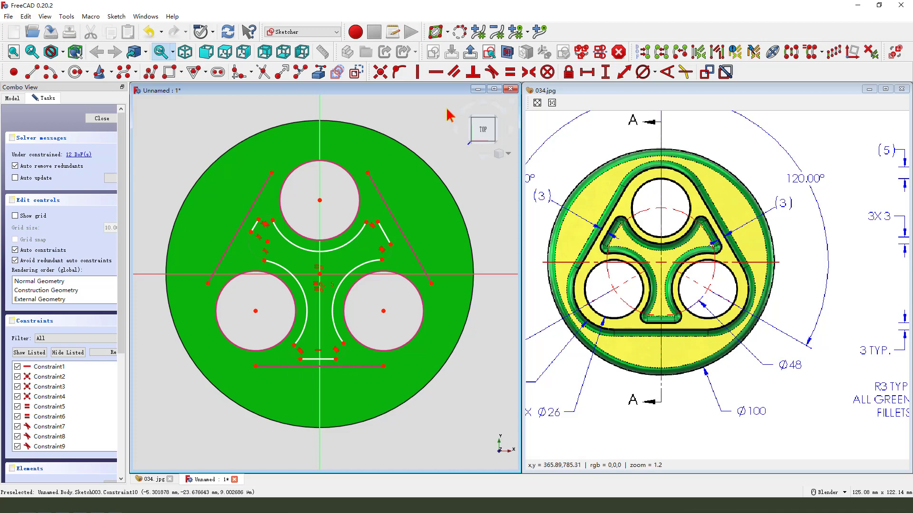
# Make the selected fillets equal and give them a 3 mm radius
pyautogui.click(510, 72)
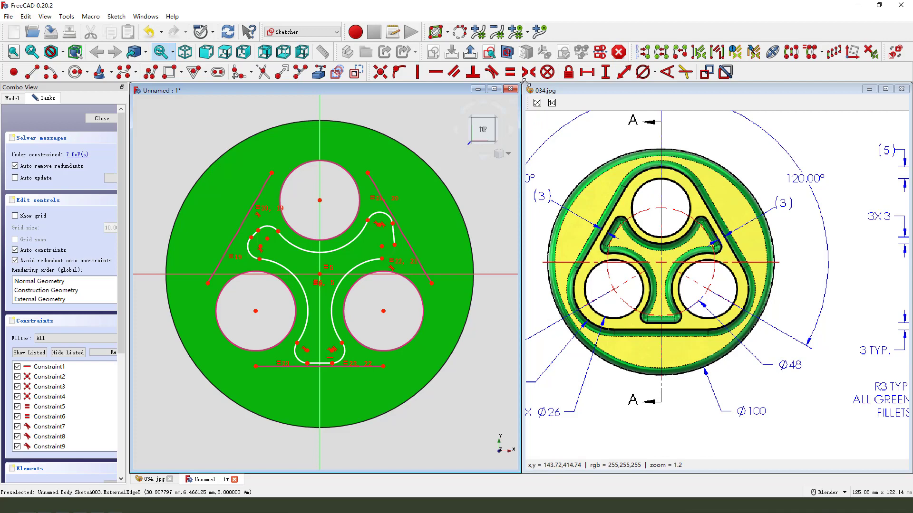
pyautogui.click(655, 73)
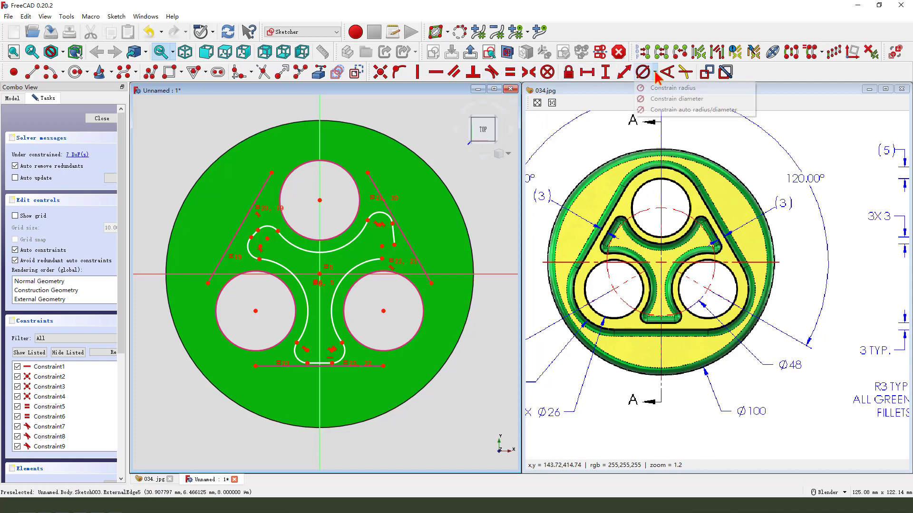
pyautogui.click(660, 88)
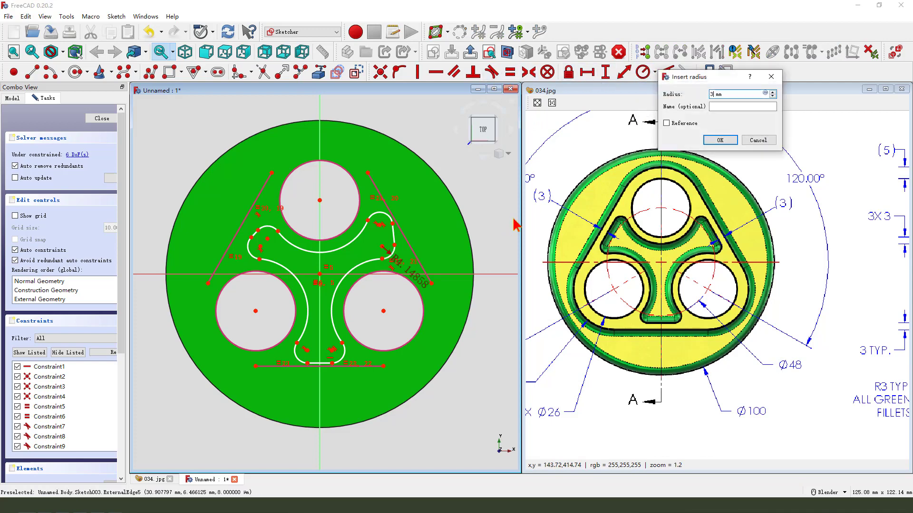
pyautogui.write('3')
pyautogui.press('Return')
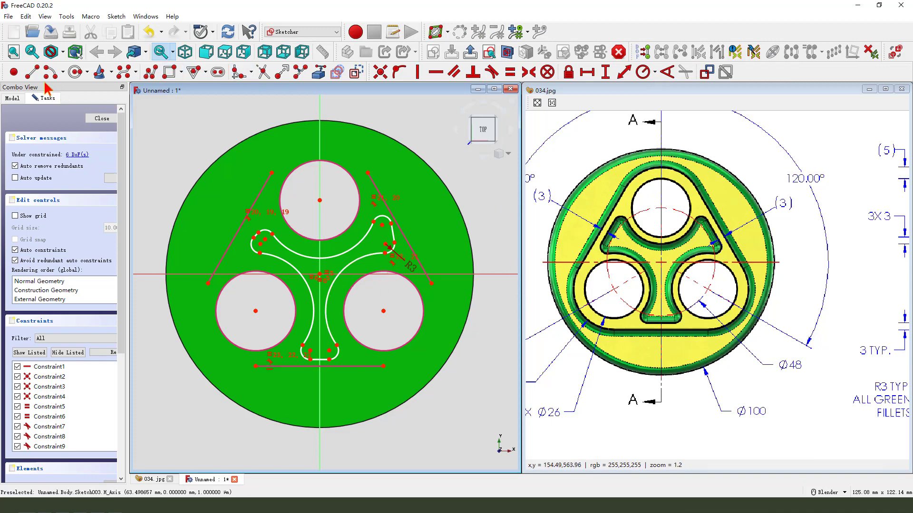
# Place a point below the top hole and constrain it onto the vertical axis
pyautogui.click(14, 73)
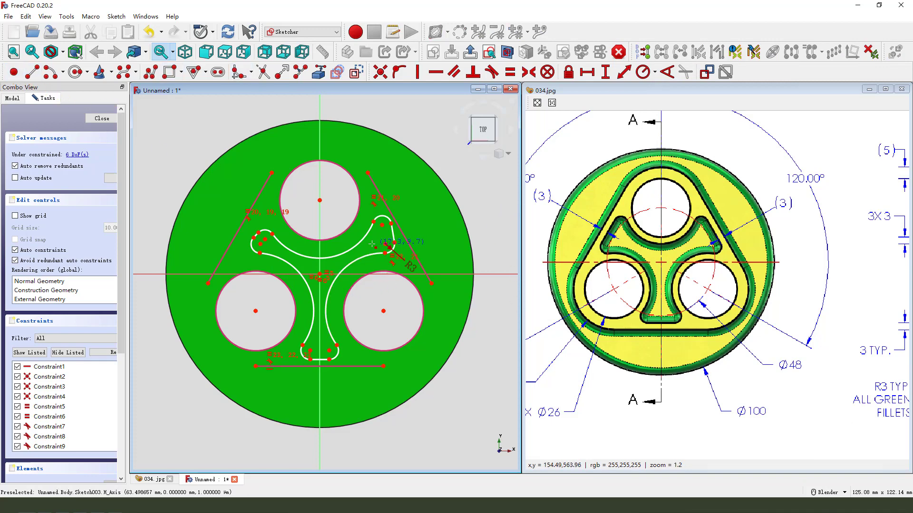
pyautogui.click(325, 241)
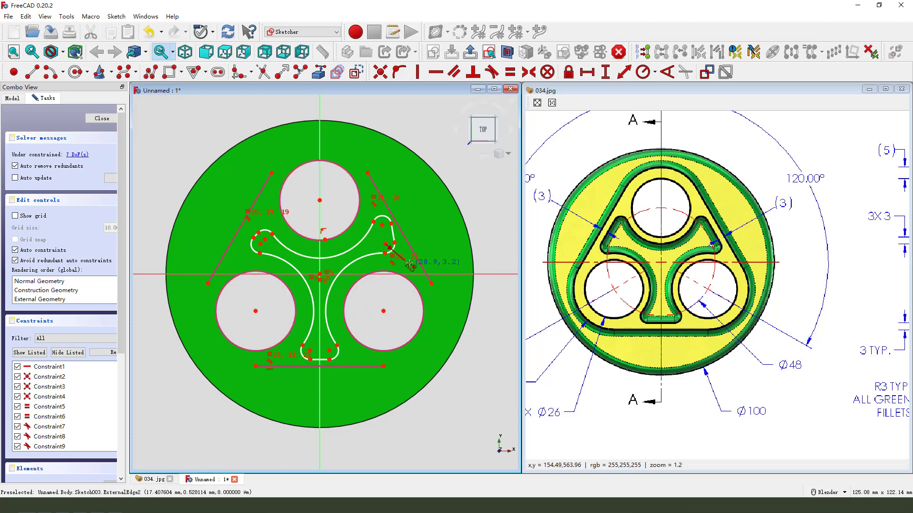
pyautogui.rightClick(464, 171)
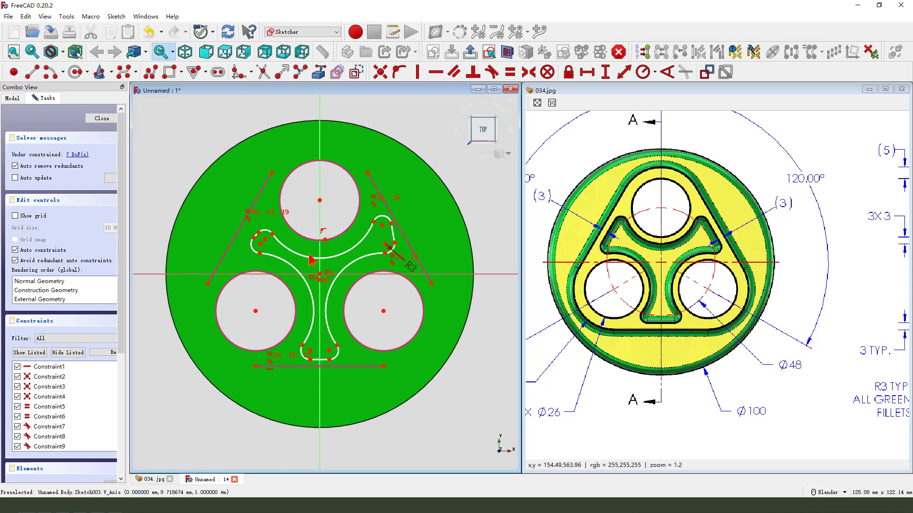
pyautogui.click(14, 72)
pyautogui.click(329, 259)
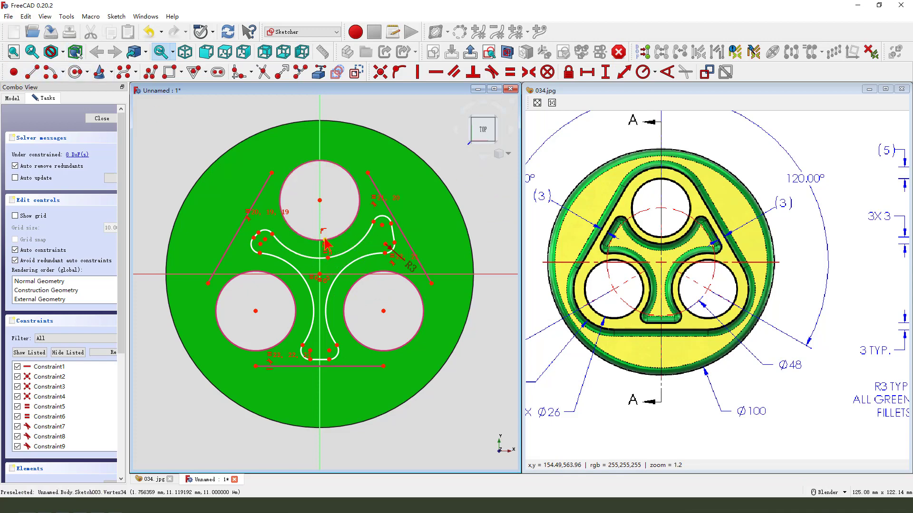
pyautogui.press('Escape')
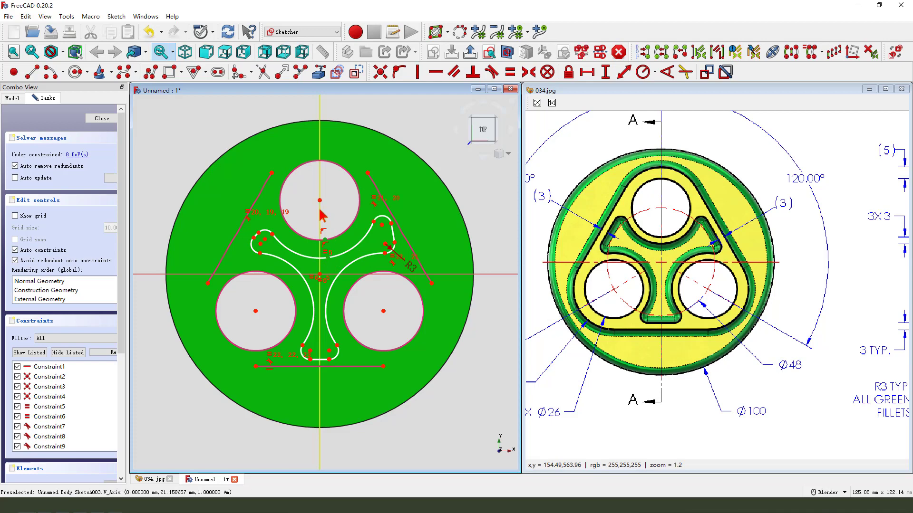
pyautogui.click(402, 71)
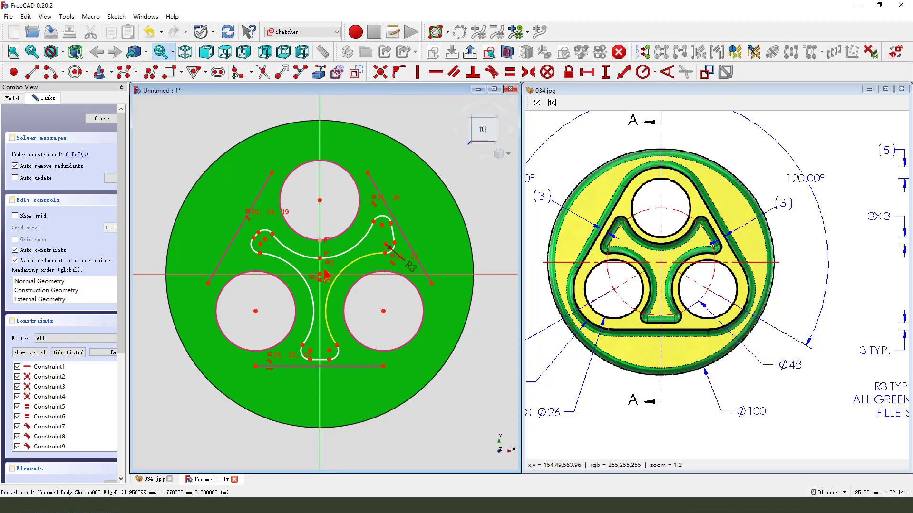
pyautogui.click(319, 259)
pyautogui.scroll(1, 321, 262)
pyautogui.click(318, 257)
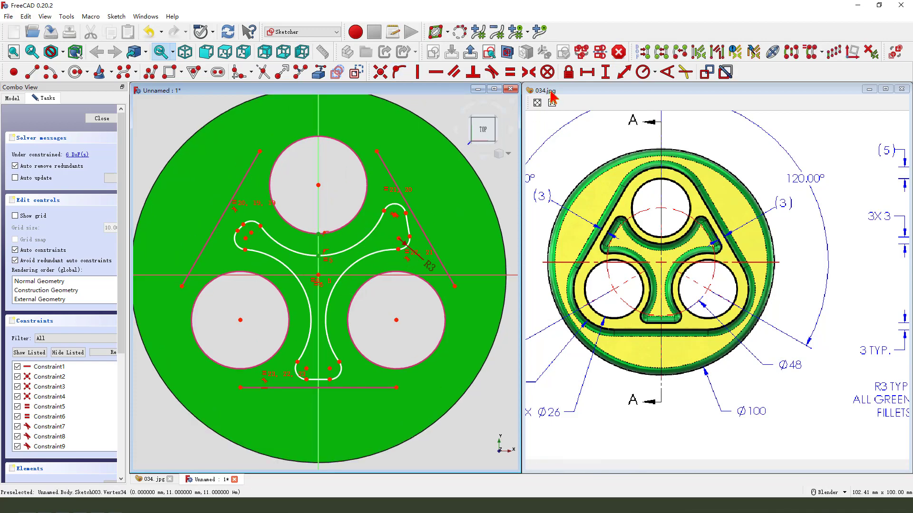
# Give the point a 3 mm vertical distance and make both slanted lines parallel to the boss sides
pyautogui.click(605, 76)
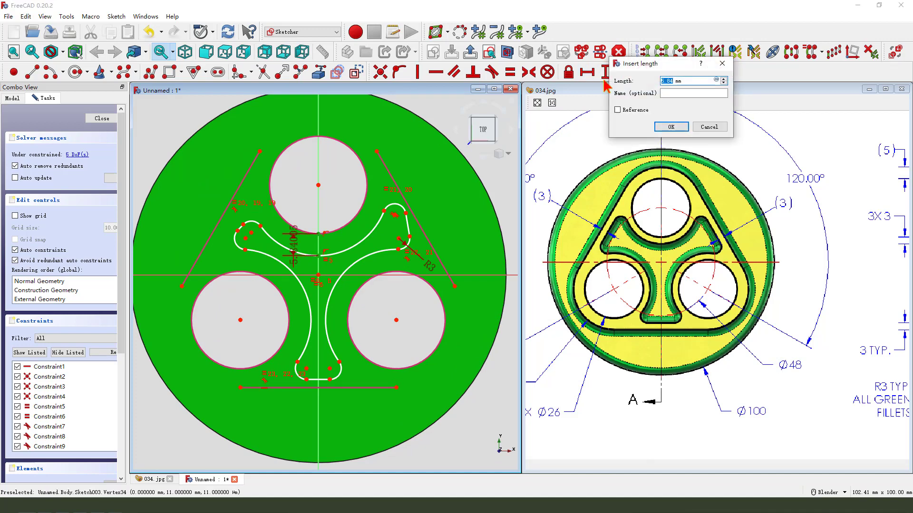
pyautogui.write('3')
pyautogui.press('Return')
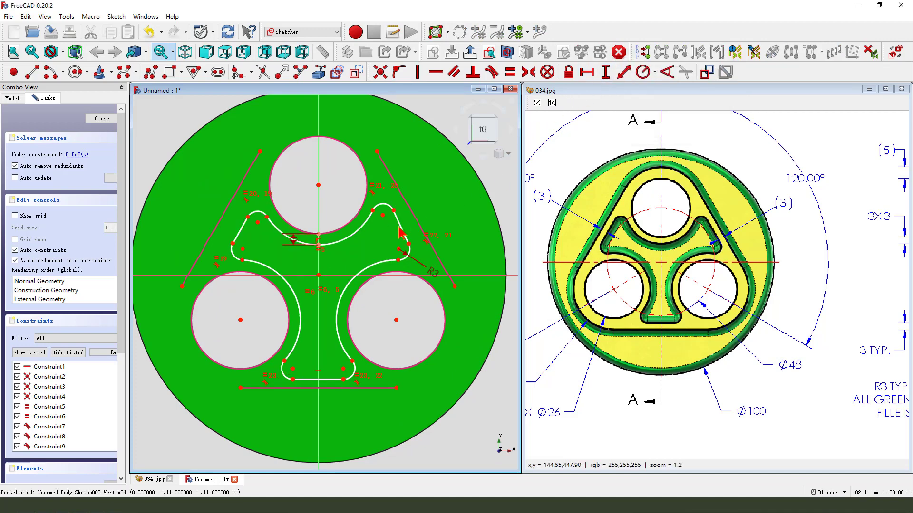
pyautogui.click(415, 218)
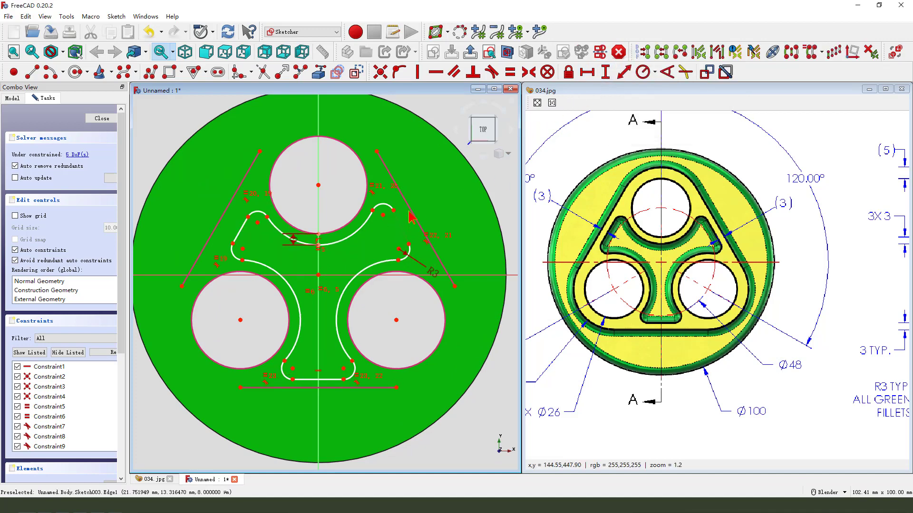
pyautogui.click(454, 72)
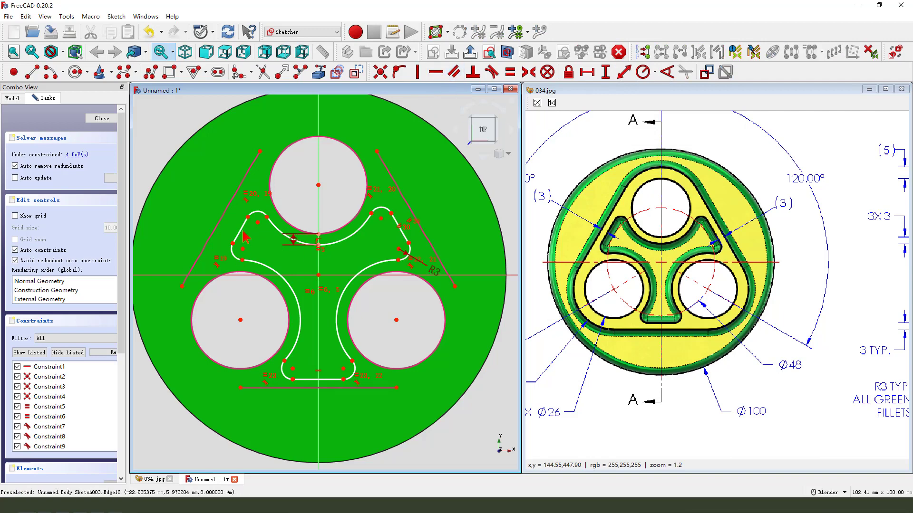
pyautogui.click(226, 212)
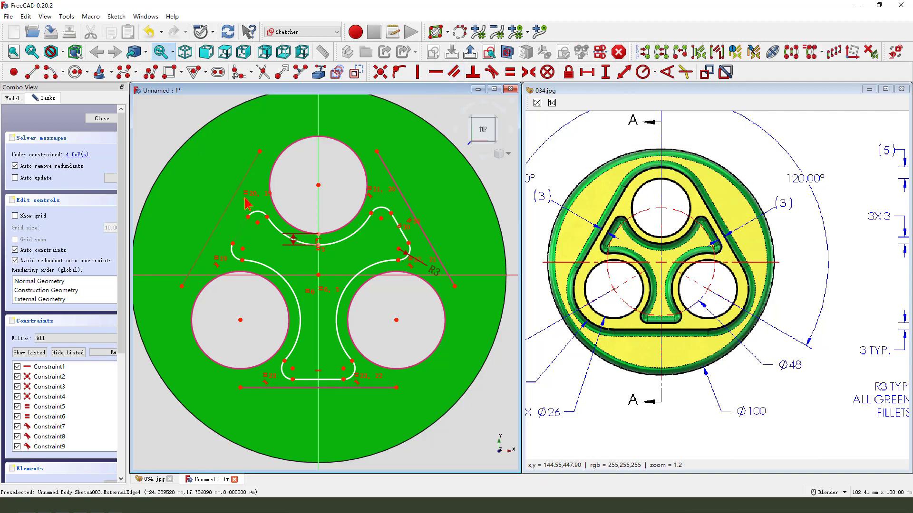
pyautogui.click(458, 75)
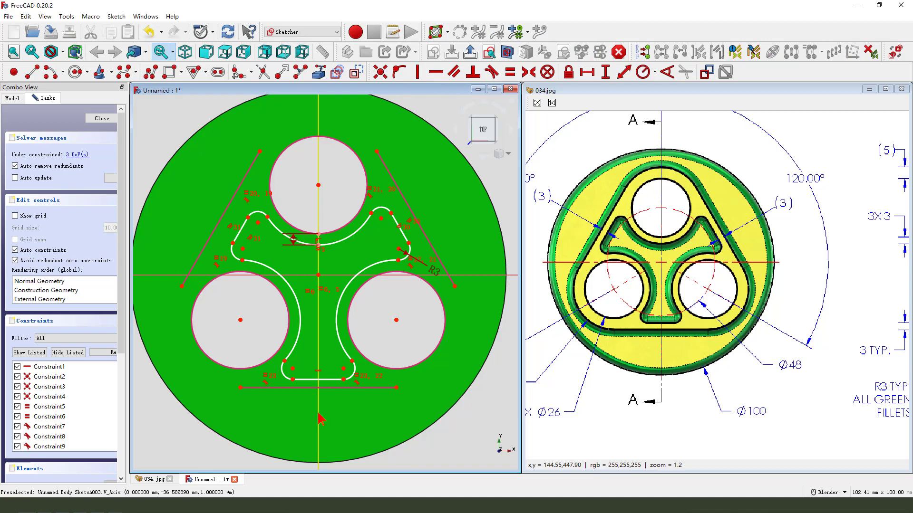
# Set 3 mm gaps for the bottom line, the right slanted line and the left slanted line
pyautogui.click(343, 380)
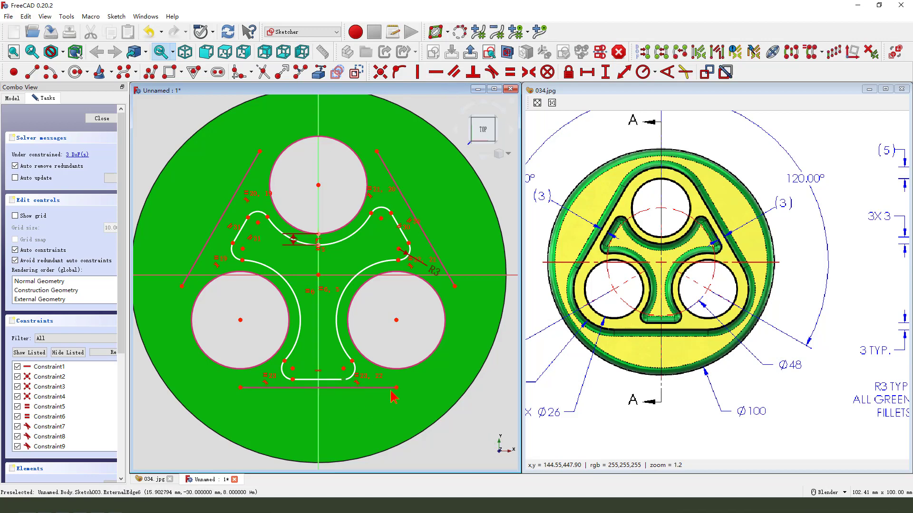
pyautogui.click(625, 73)
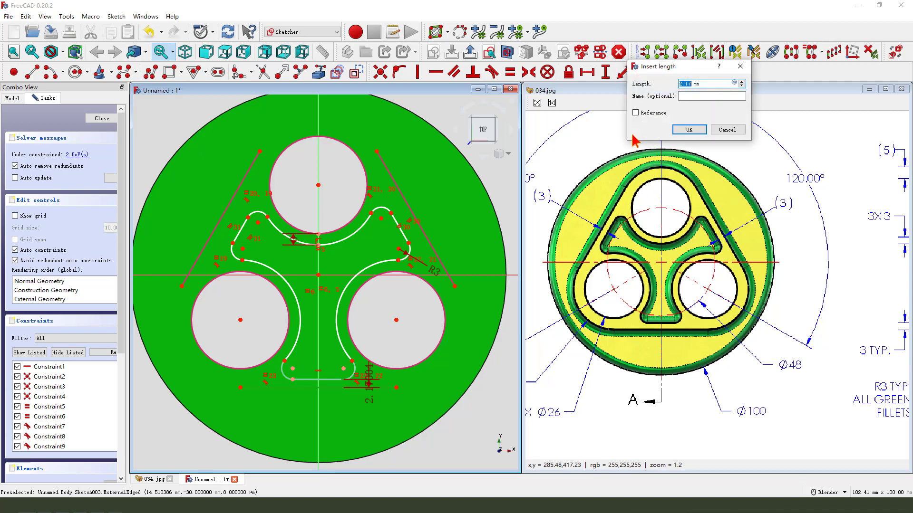
pyautogui.press('Return')
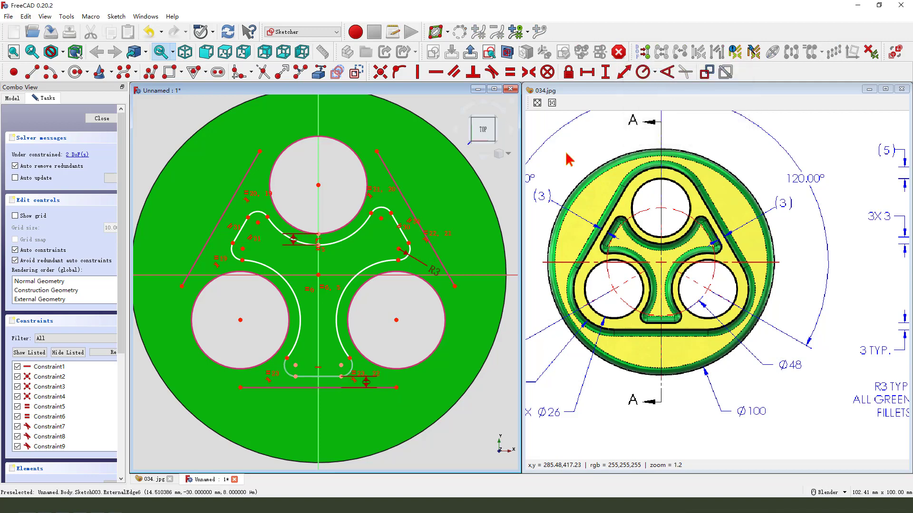
pyautogui.click(408, 243)
pyautogui.click(435, 250)
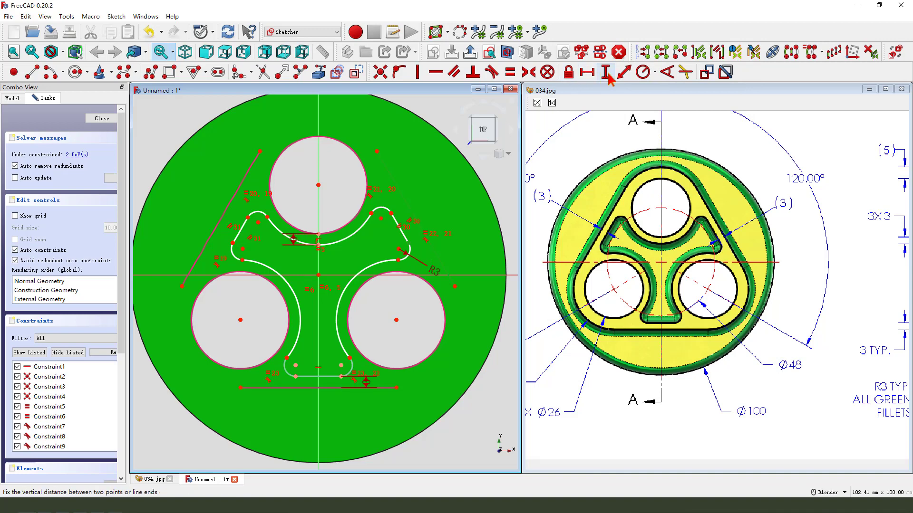
pyautogui.click(624, 75)
pyautogui.write('3')
pyautogui.press('Return')
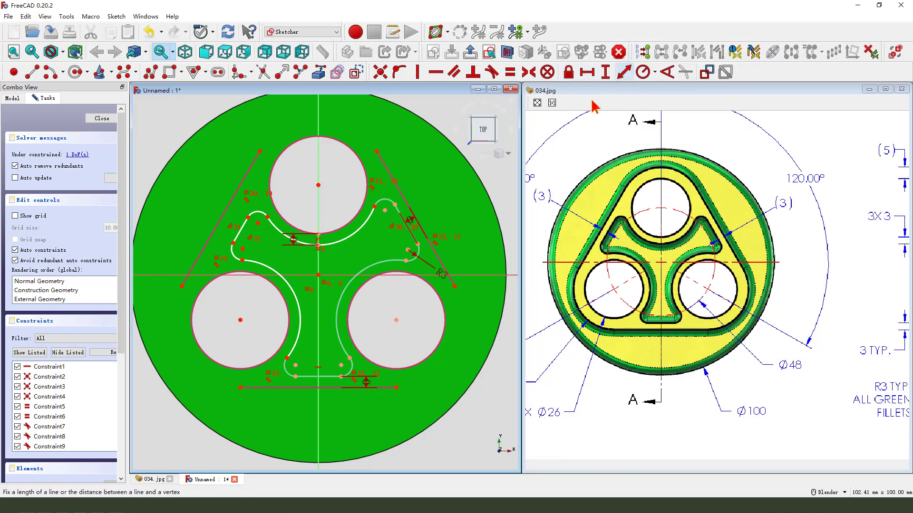
pyautogui.click(233, 205)
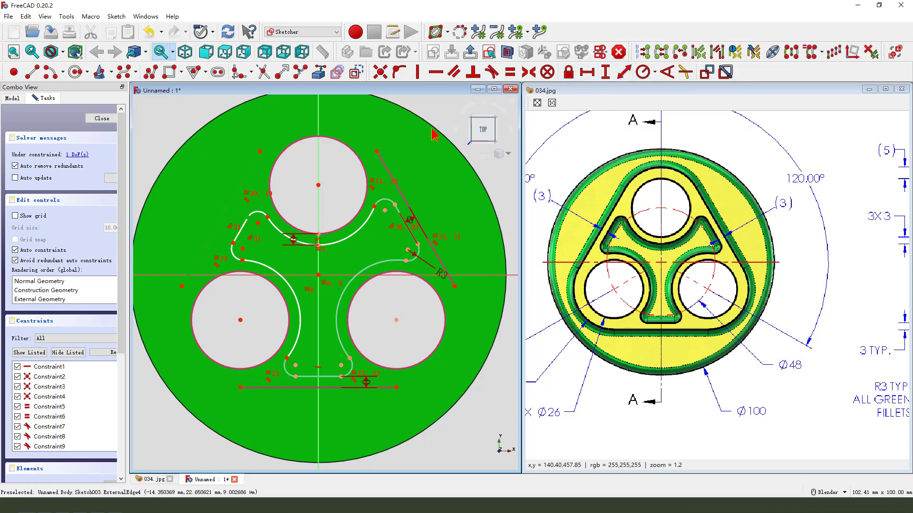
pyautogui.click(624, 74)
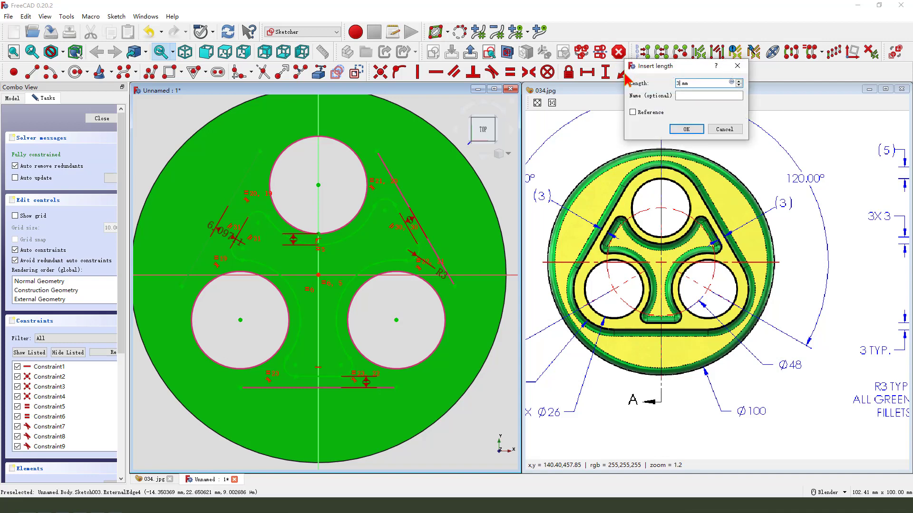
pyautogui.press('Return')
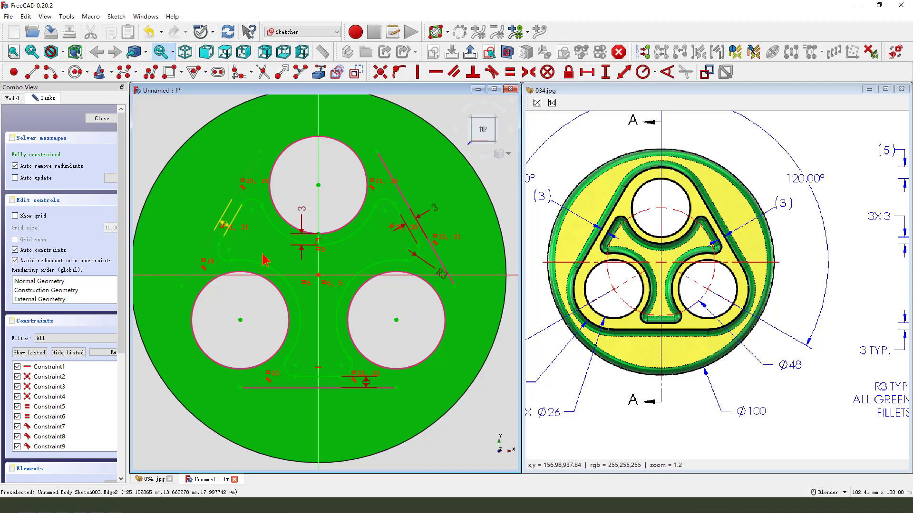
# Pocket the groove sketch as a reversed Two dimensions cut, 50 mm and −15 mm lengths
pyautogui.click(471, 52)
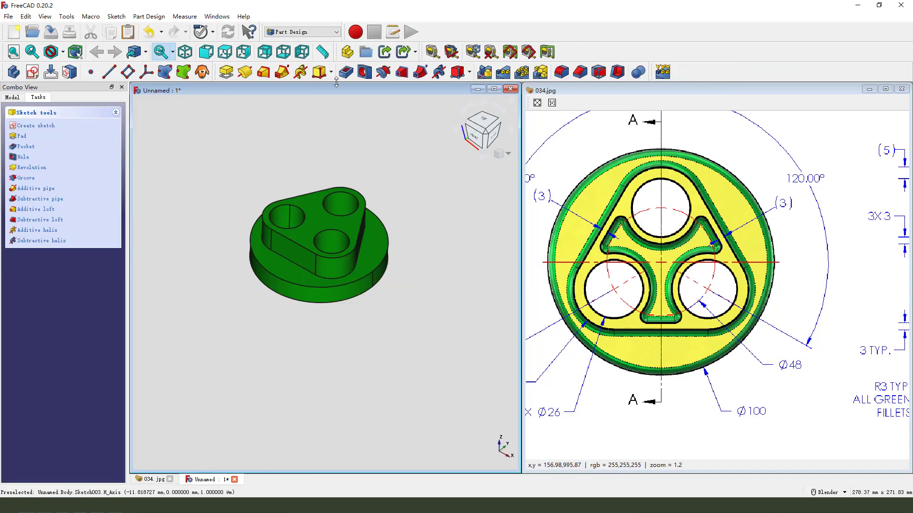
pyautogui.click(346, 72)
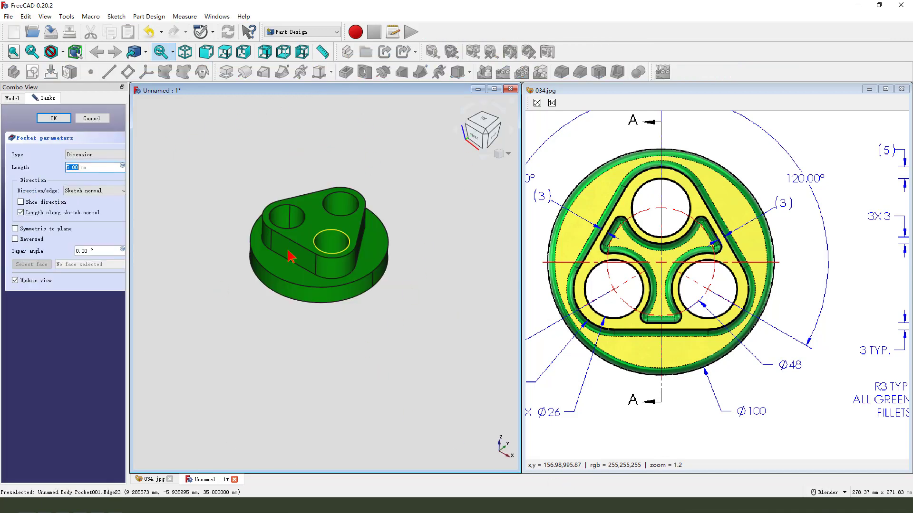
pyautogui.click(98, 155)
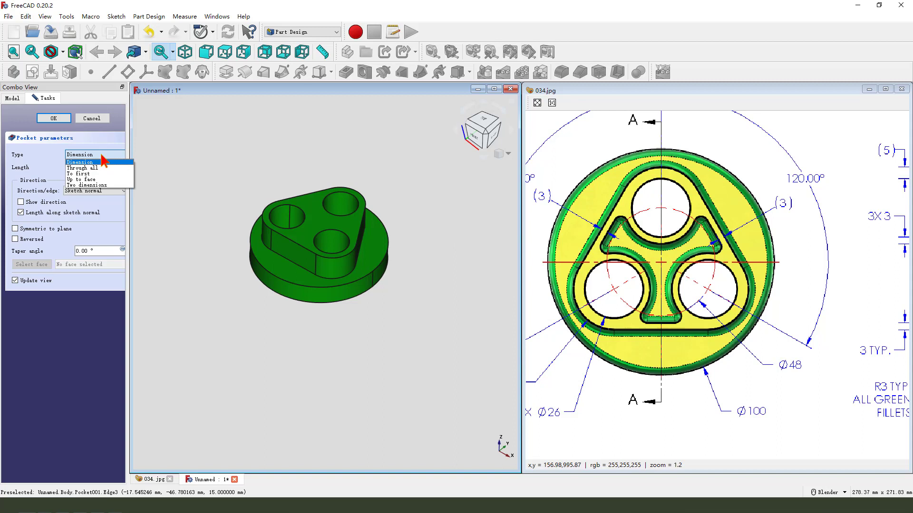
pyautogui.click(95, 186)
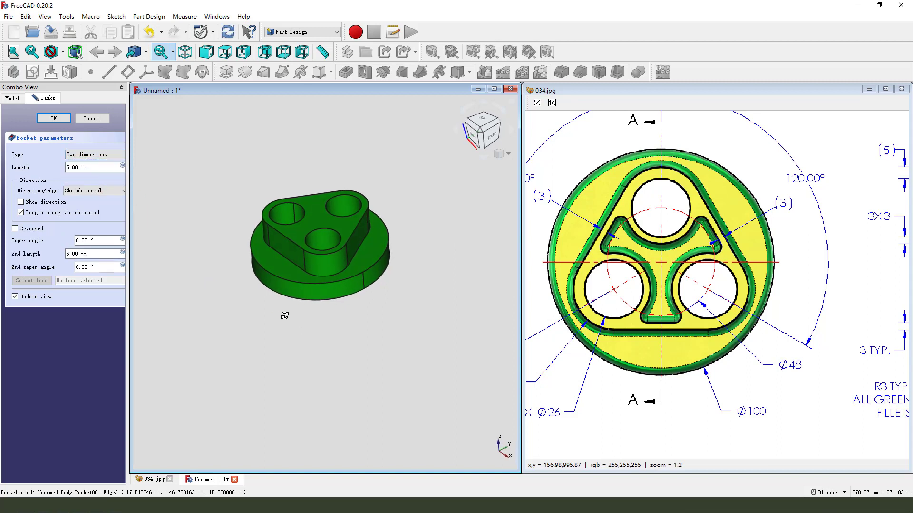
pyautogui.click(16, 229)
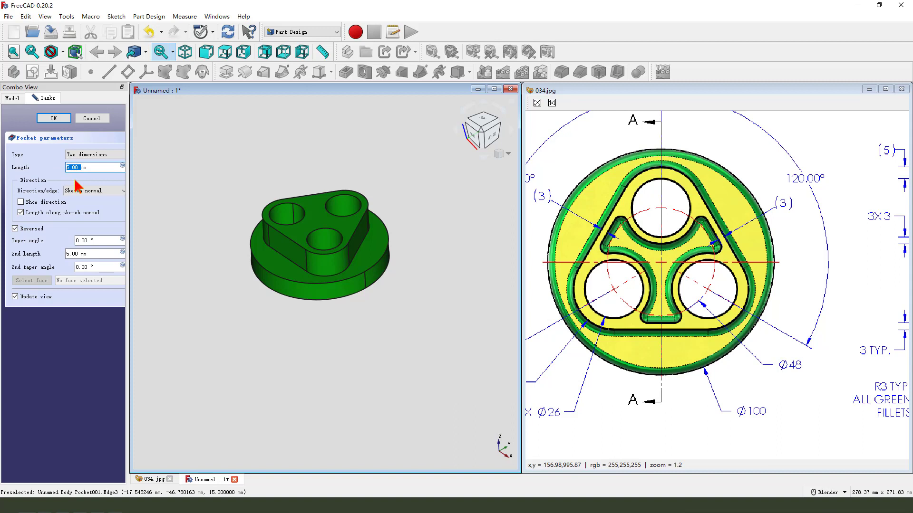
pyautogui.click(79, 254)
pyautogui.moveTo(378, 249); pyautogui.dragTo(372, 260, button='middle')
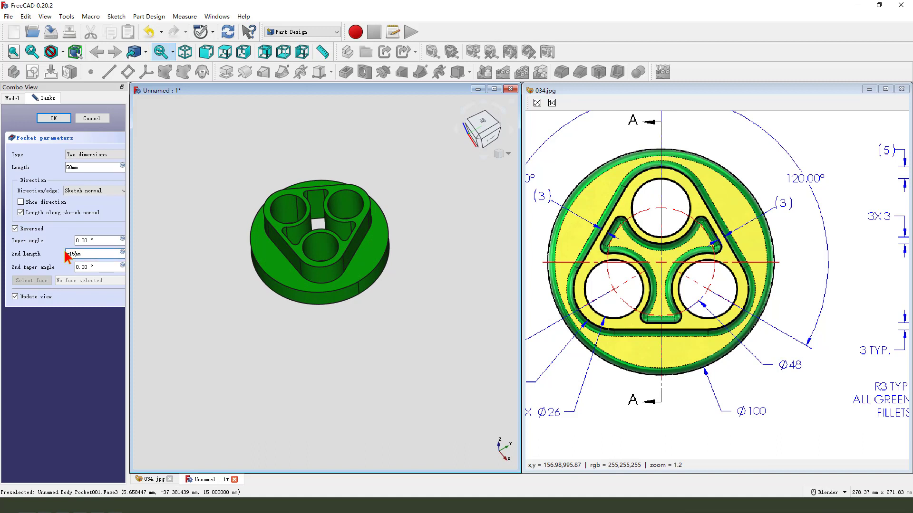
pyautogui.moveTo(273, 240)
pyautogui.mouseDown(button='middle')
pyautogui.moveTo(300, 246)
pyautogui.moveTo(289, 259)
pyautogui.moveTo(271, 238)
pyautogui.mouseUp(button='middle')
pyautogui.click(49, 118)
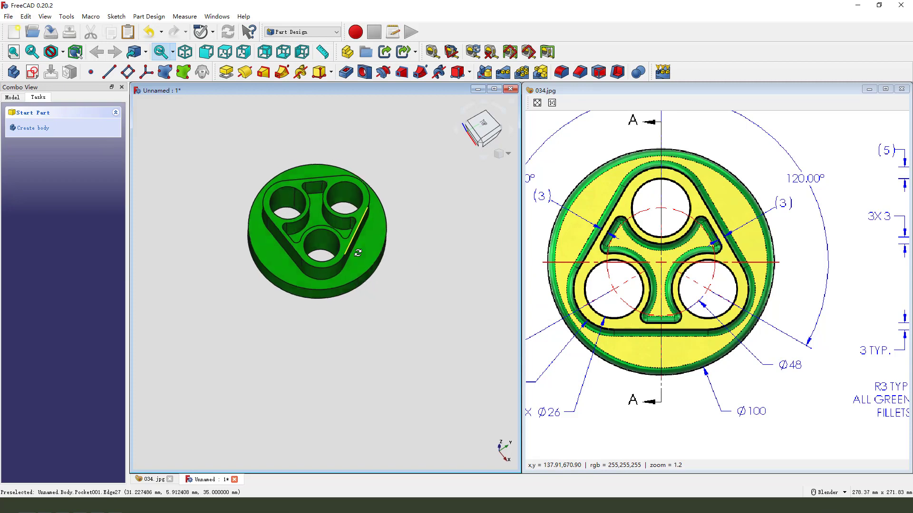
# Return the model to isometric and pan the drawing to its section A-A and isometric views
pyautogui.scroll(2, 347, 245)
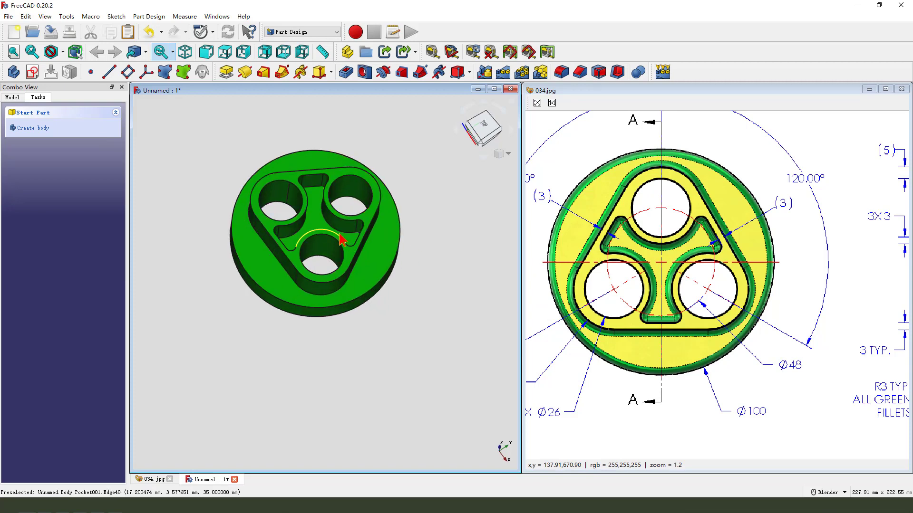
pyautogui.press('0')
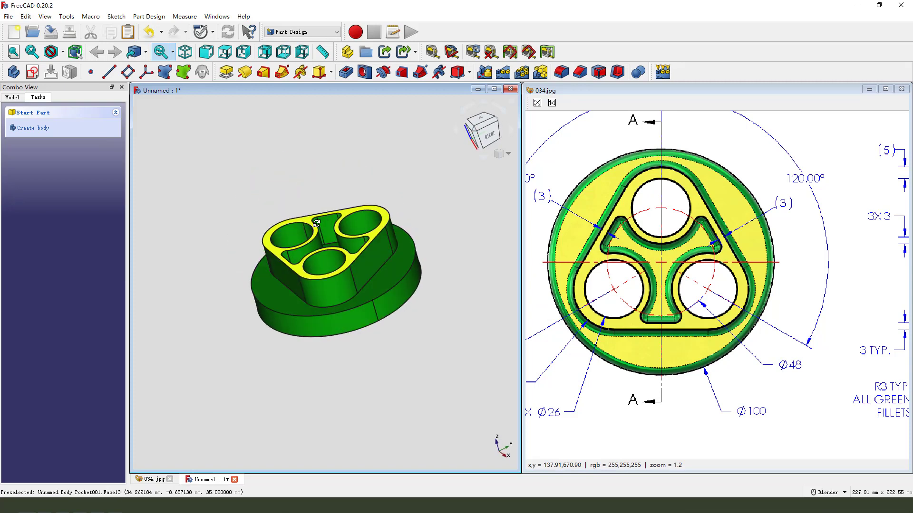
pyautogui.scroll(-3, 647, 302)
pyautogui.moveTo(696, 252)
pyautogui.mouseDown(button='middle')
pyautogui.moveTo(634, 290)
pyautogui.moveTo(551, 238)
pyautogui.mouseUp(button='middle')
pyautogui.moveTo(865, 334); pyautogui.dragTo(791, 330, button='middle')
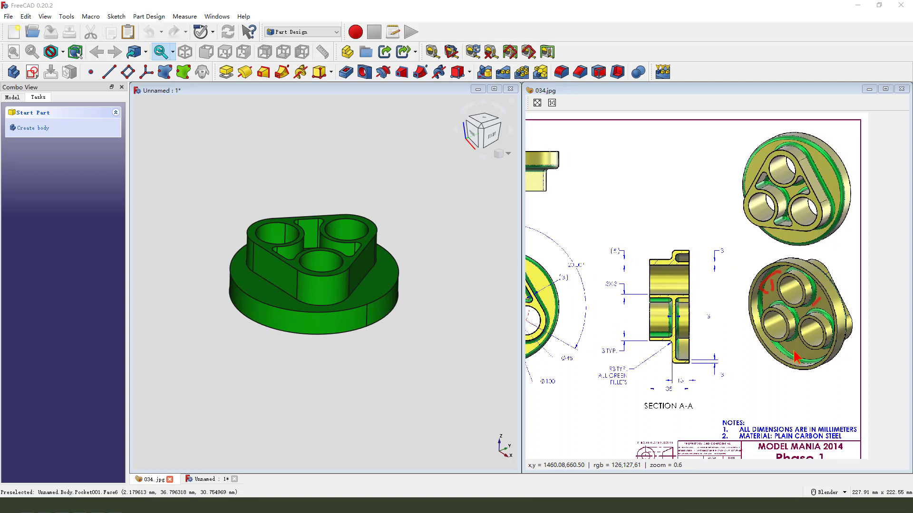
pyautogui.moveTo(790, 351); pyautogui.dragTo(795, 350)
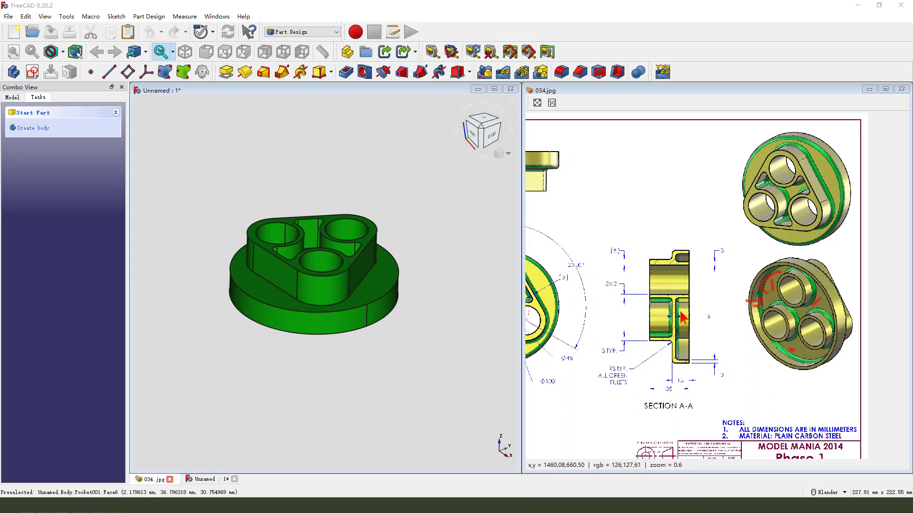
pyautogui.press('Escape')
pyautogui.moveTo(335, 333)
pyautogui.mouseDown(button='middle')
pyautogui.moveTo(337, 287)
pyautogui.moveTo(340, 335)
pyautogui.mouseUp(button='middle')
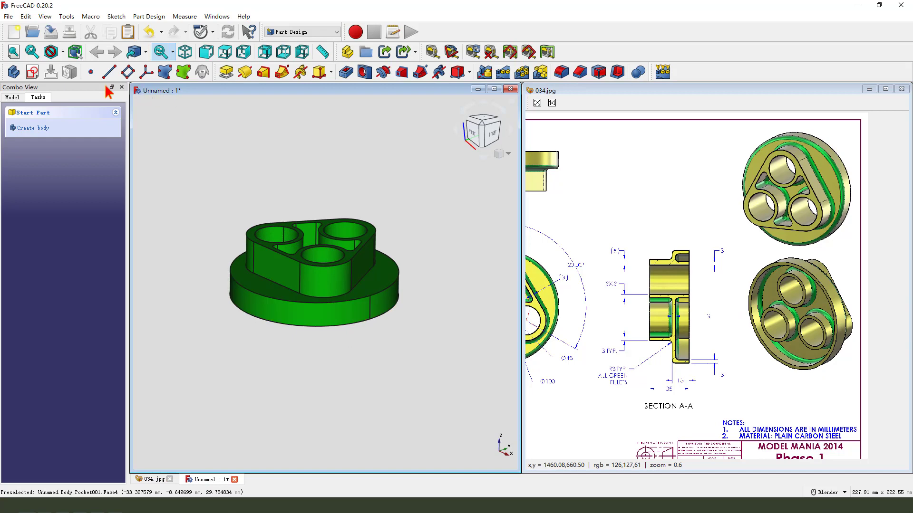
# Start a new sketch on the XY plane with the section view turned on
pyautogui.click(33, 71)
pyautogui.moveTo(371, 304); pyautogui.dragTo(373, 311, button='middle')
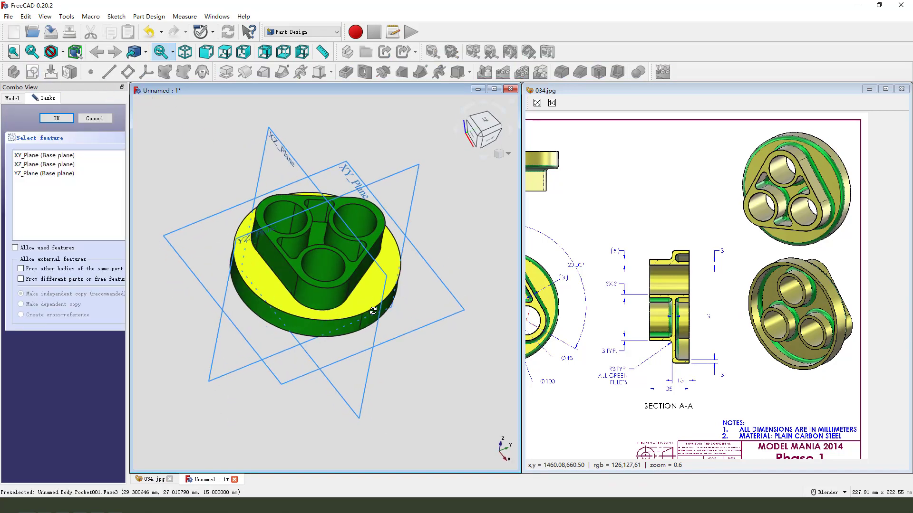
pyautogui.click(368, 174)
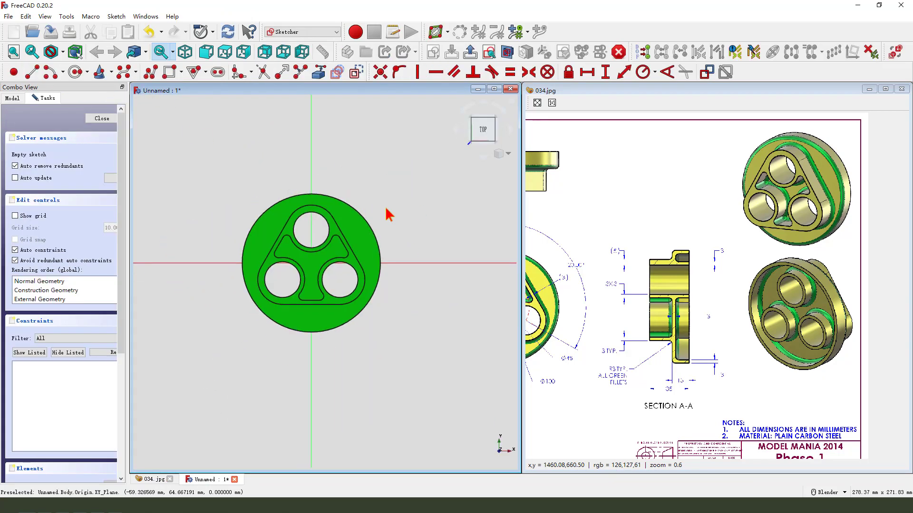
pyautogui.click(506, 54)
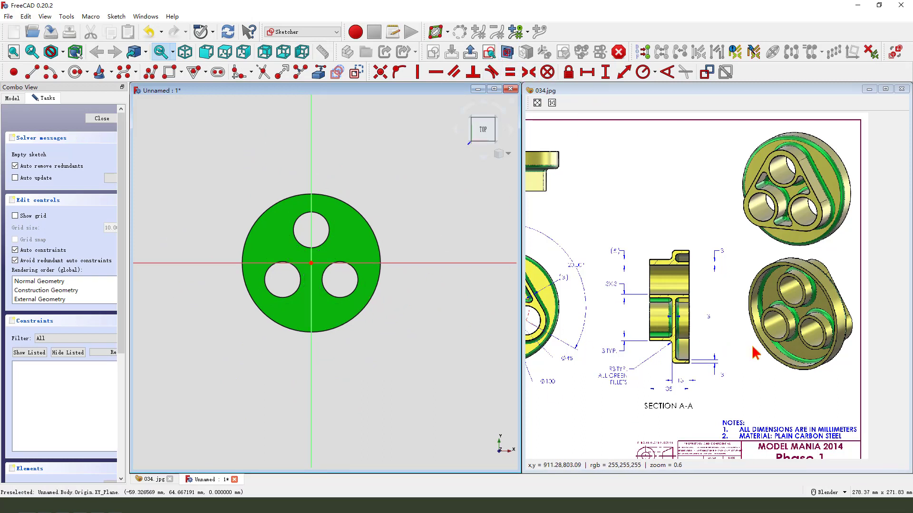
# Link the top, bottom-left and right hole circles in as external geometry
pyautogui.click(398, 72)
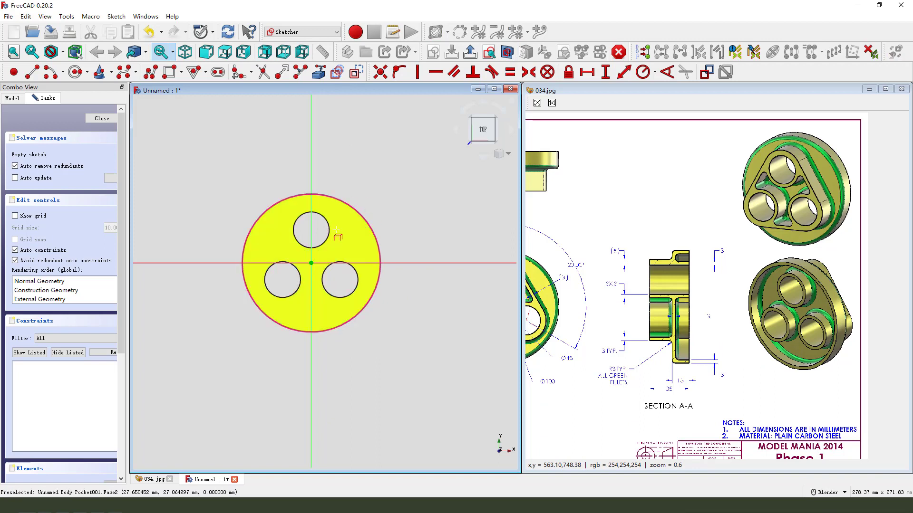
pyautogui.click(326, 257)
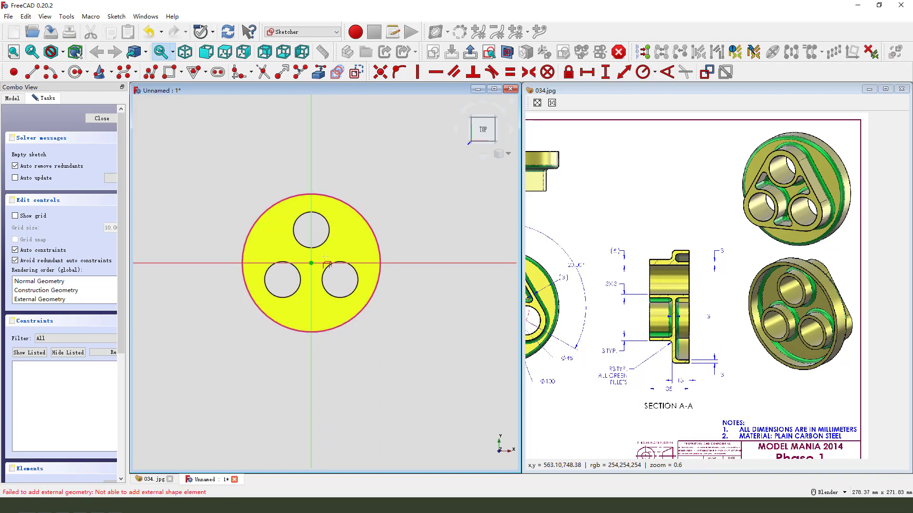
pyautogui.click(320, 218)
pyautogui.click(295, 267)
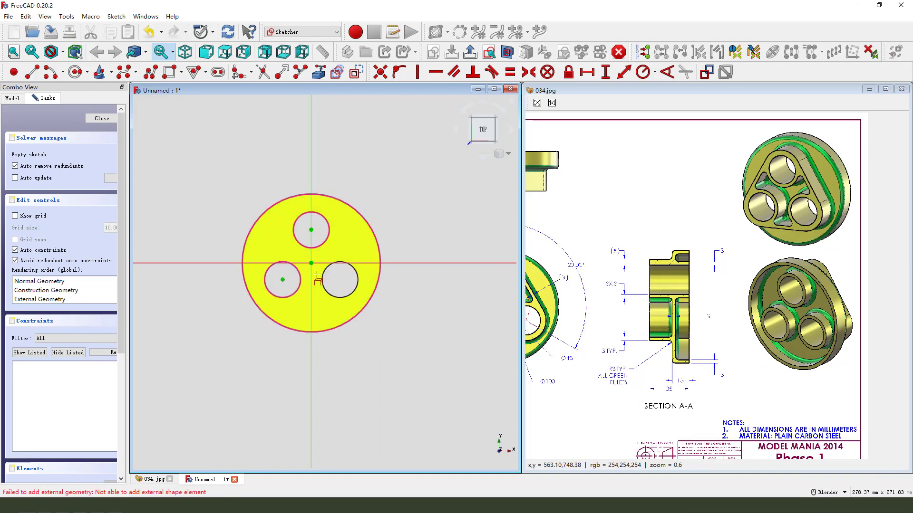
pyautogui.click(346, 266)
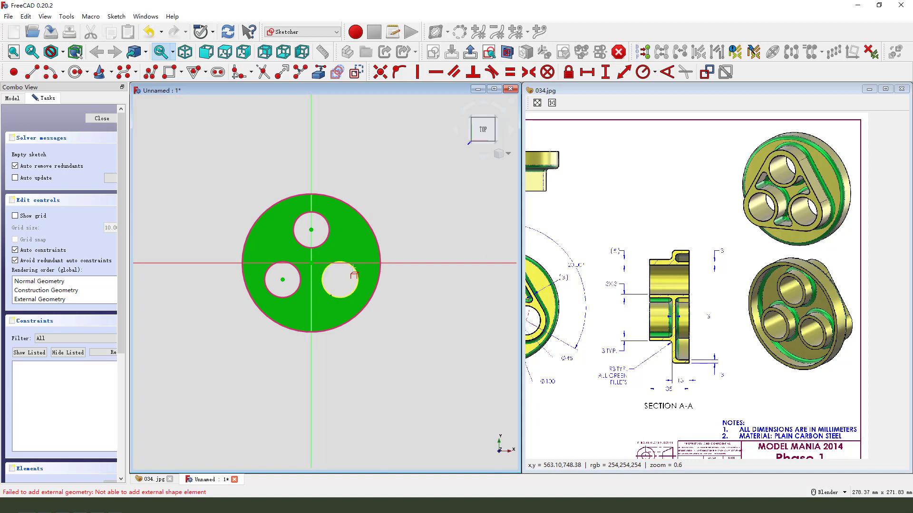
# Draw circles around the top, right and left holes plus a large origin-centred circle
pyautogui.click(75, 73)
pyautogui.scroll(1, 352, 263)
pyautogui.click(302, 223)
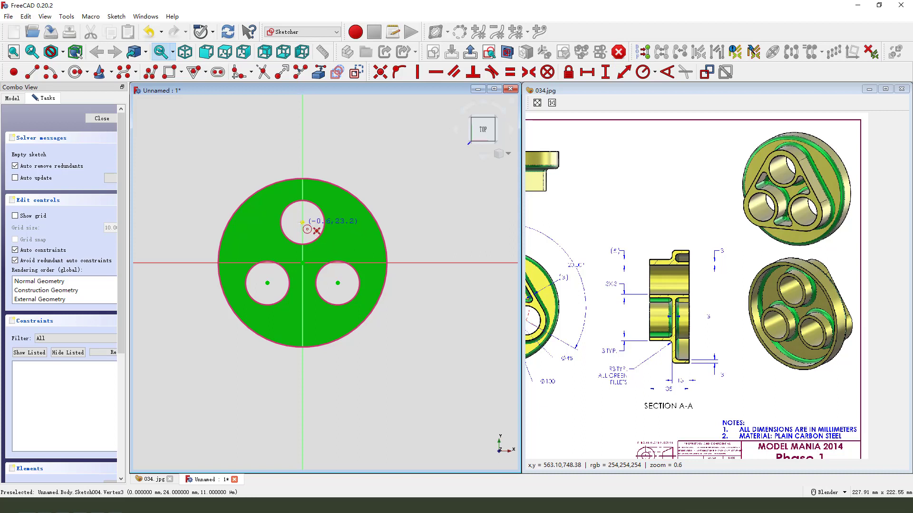
pyautogui.click(332, 221)
pyautogui.click(337, 284)
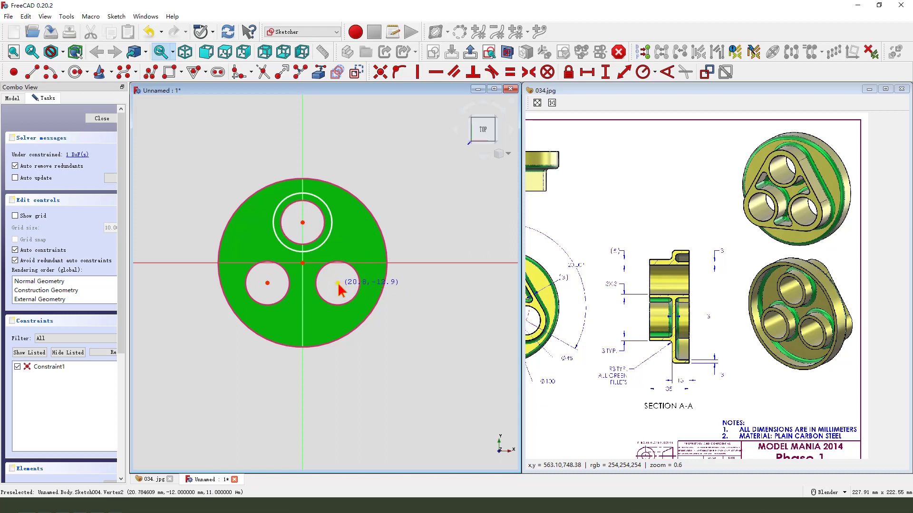
pyautogui.click(366, 284)
pyautogui.click(268, 283)
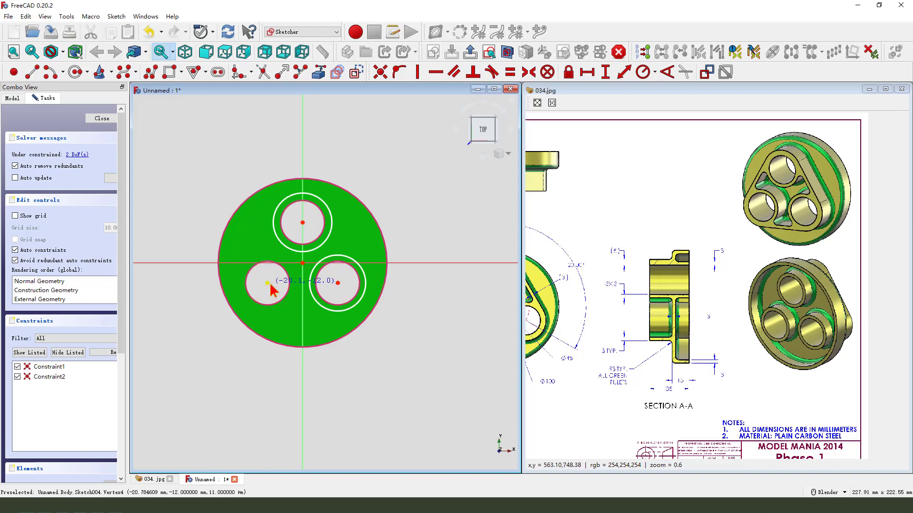
pyautogui.click(292, 295)
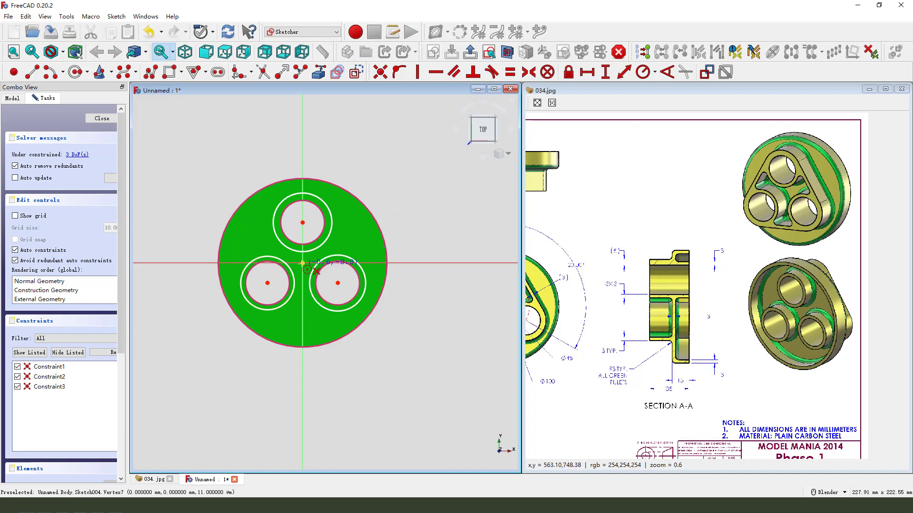
pyautogui.click(302, 263)
pyautogui.click(356, 213)
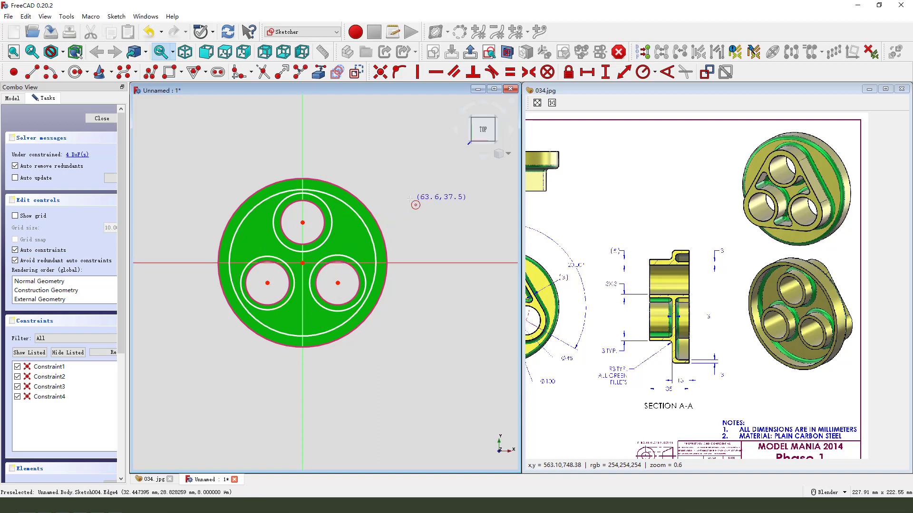
# Apply an Equal constraint to the circles around the holes
pyautogui.click(332, 224)
pyautogui.click(346, 257)
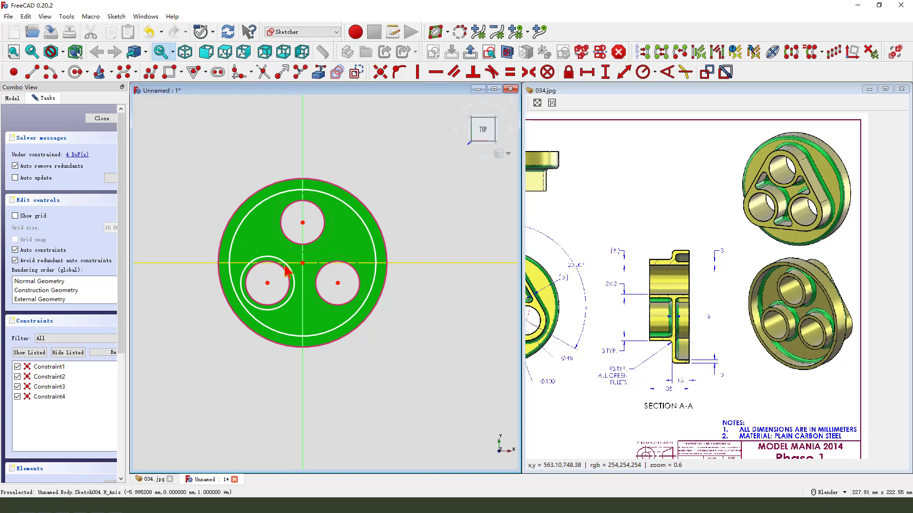
pyautogui.click(510, 74)
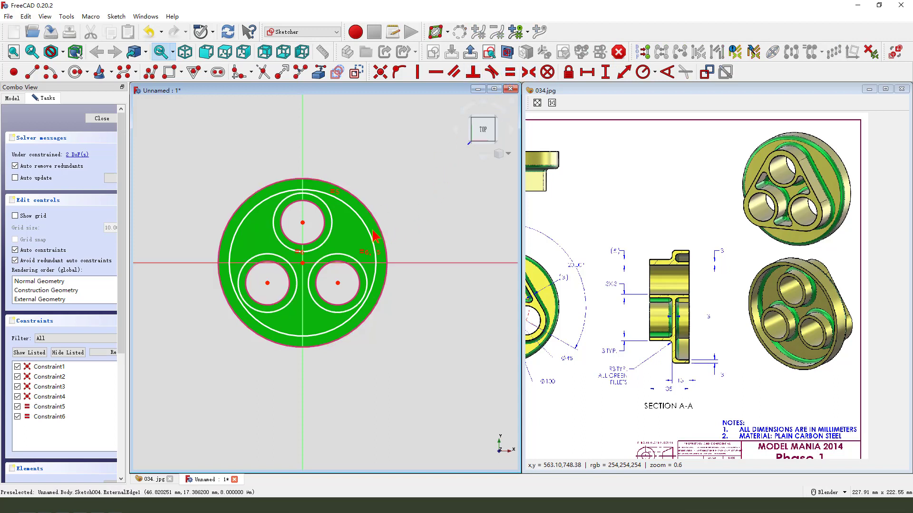
pyautogui.scroll(2, 387, 270)
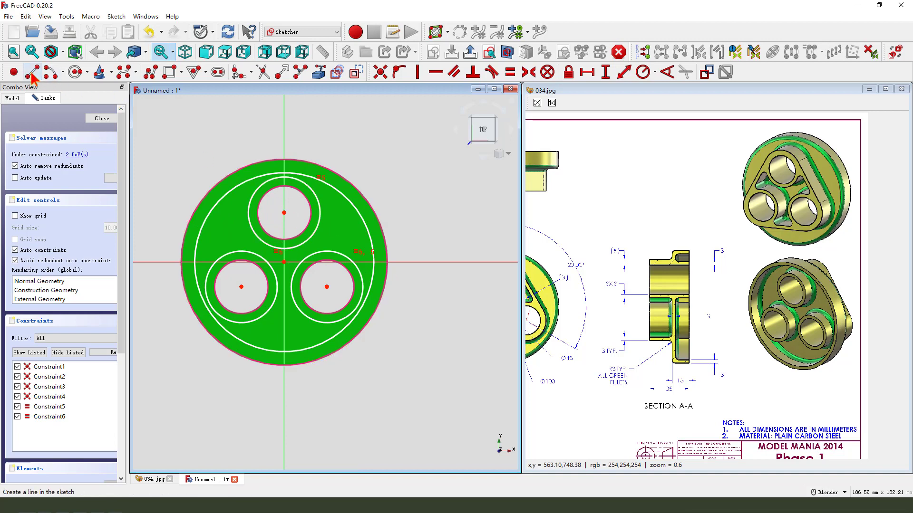
# Place sketch points on the top hole, its ring, the large circle and the outer circle's top
pyautogui.click(14, 72)
pyautogui.scroll(1, 247, 262)
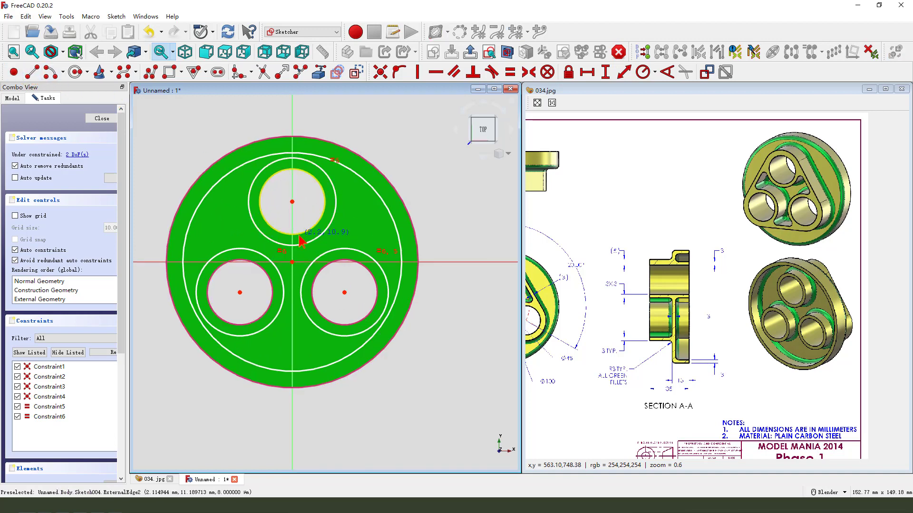
pyautogui.click(297, 234)
pyautogui.click(302, 244)
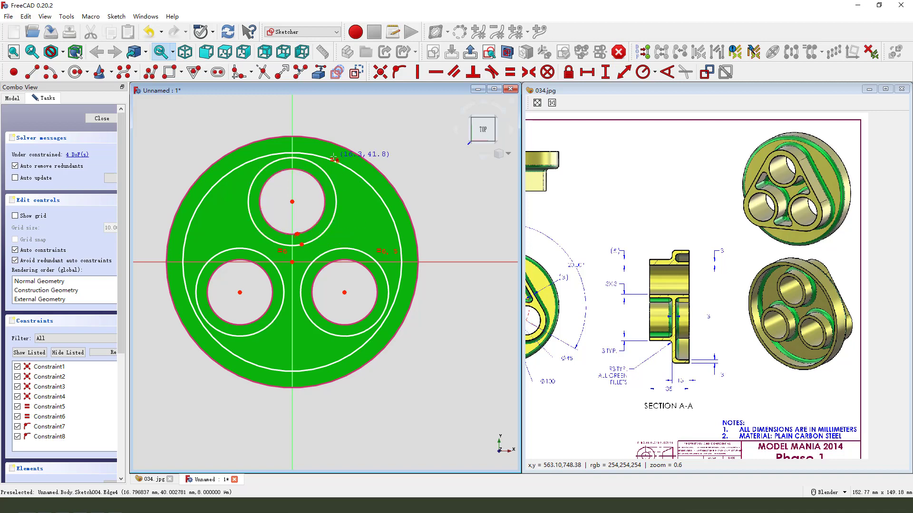
pyautogui.click(301, 154)
pyautogui.click(300, 136)
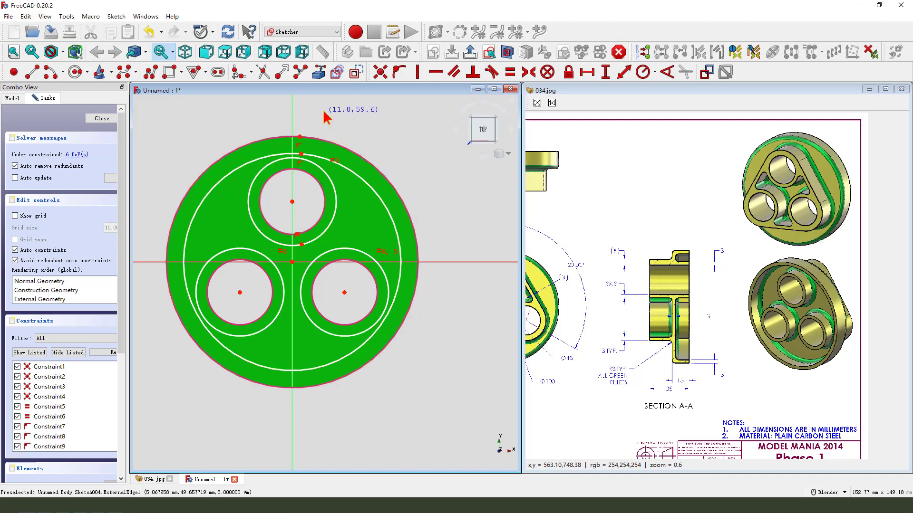
pyautogui.rightClick(323, 111)
# Constrain the four new points onto the vertical axis
pyautogui.click(308, 123)
pyautogui.click(299, 137)
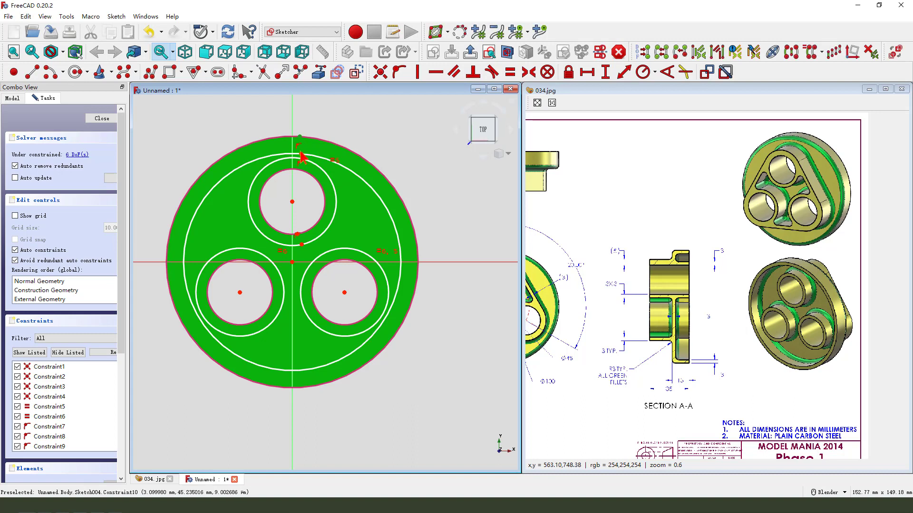
pyautogui.click(301, 154)
pyautogui.click(297, 234)
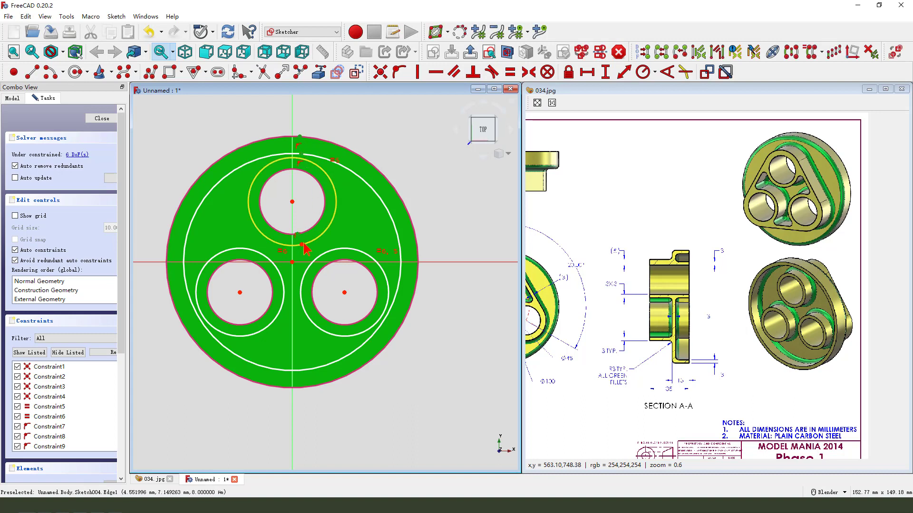
pyautogui.click(301, 246)
pyautogui.click(294, 182)
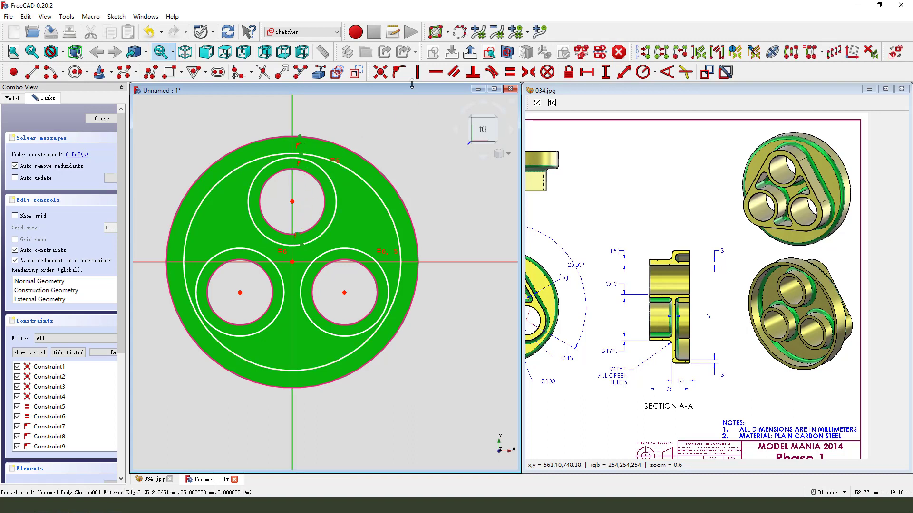
pyautogui.click(398, 72)
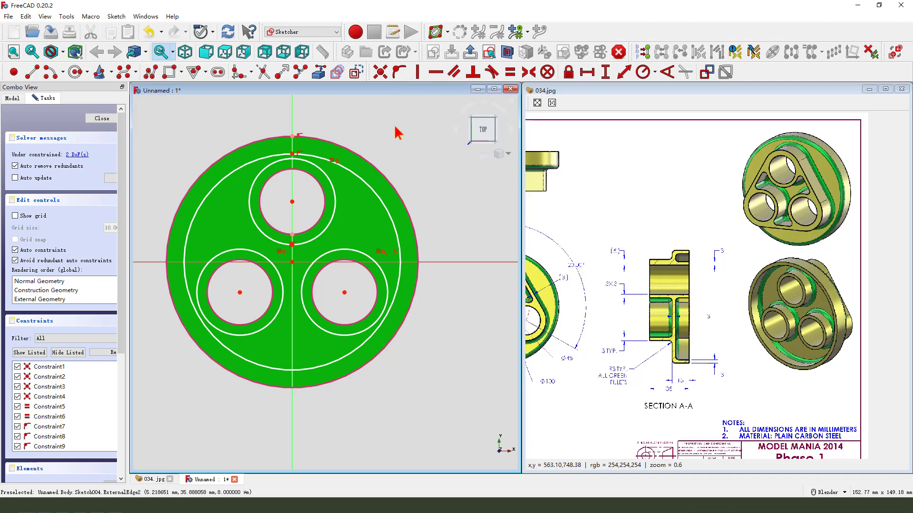
# Add 3 mm vertical distances between the top two points and the two points below the hole
pyautogui.click(292, 137)
pyautogui.click(293, 154)
pyautogui.click(606, 72)
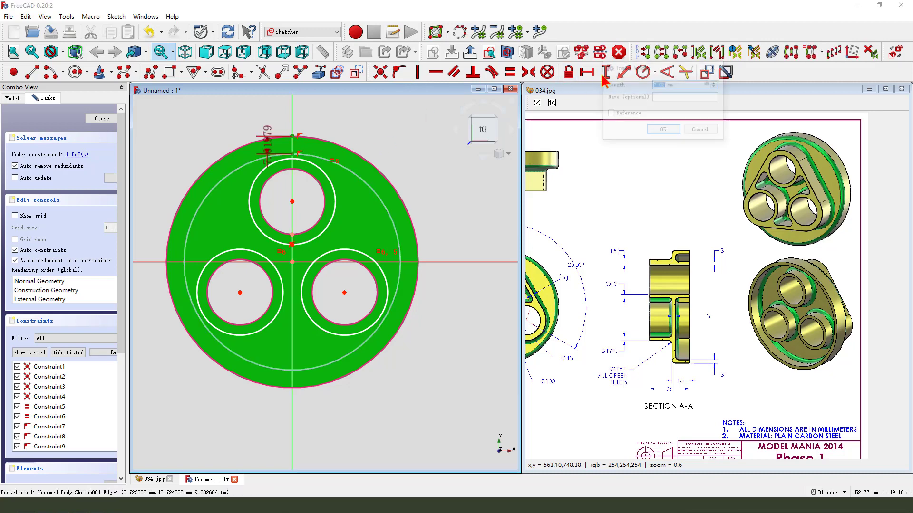
pyautogui.write('3')
pyautogui.press('Return')
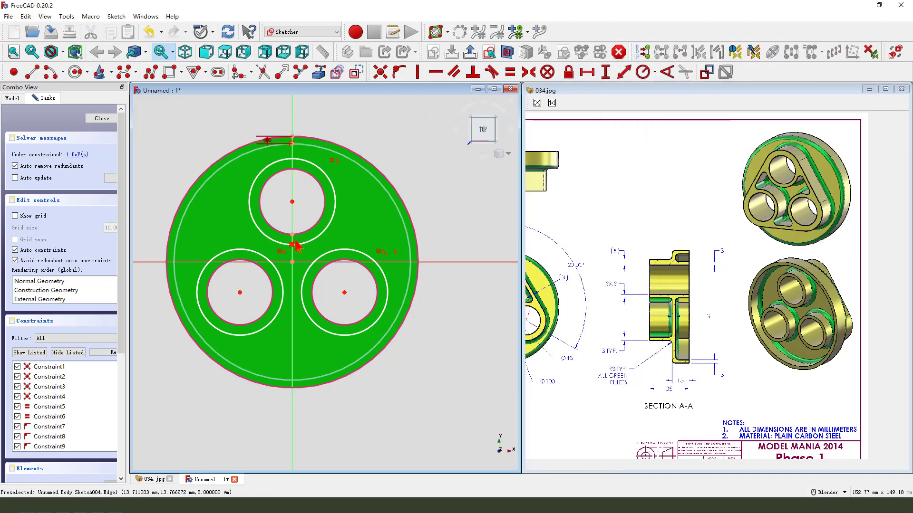
pyautogui.click(292, 245)
pyautogui.click(292, 235)
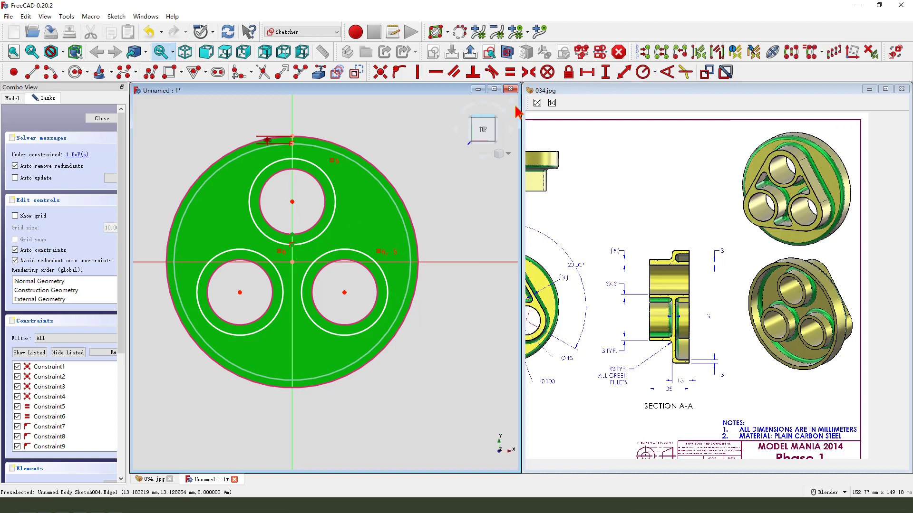
pyautogui.write('3')
pyautogui.press('Return')
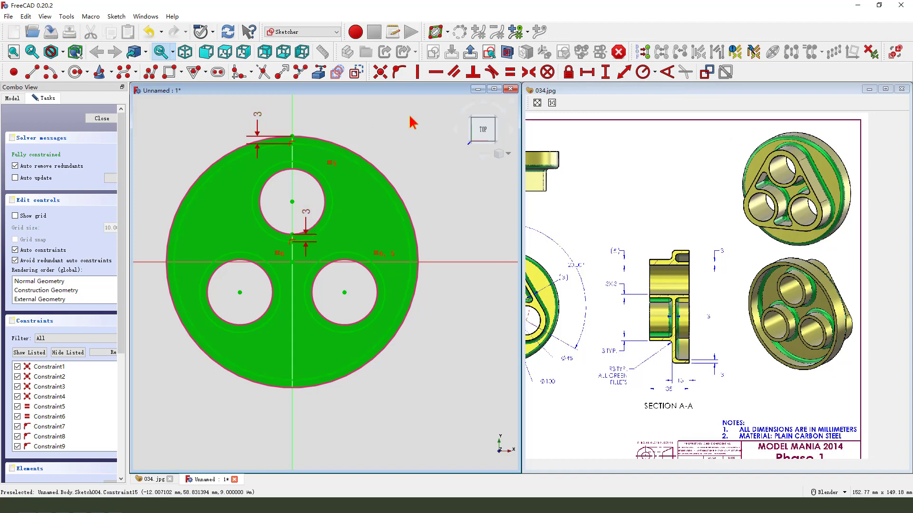
# Close the groove sketch and pocket it 12 mm deep with Reversed ticked
pyautogui.click(470, 53)
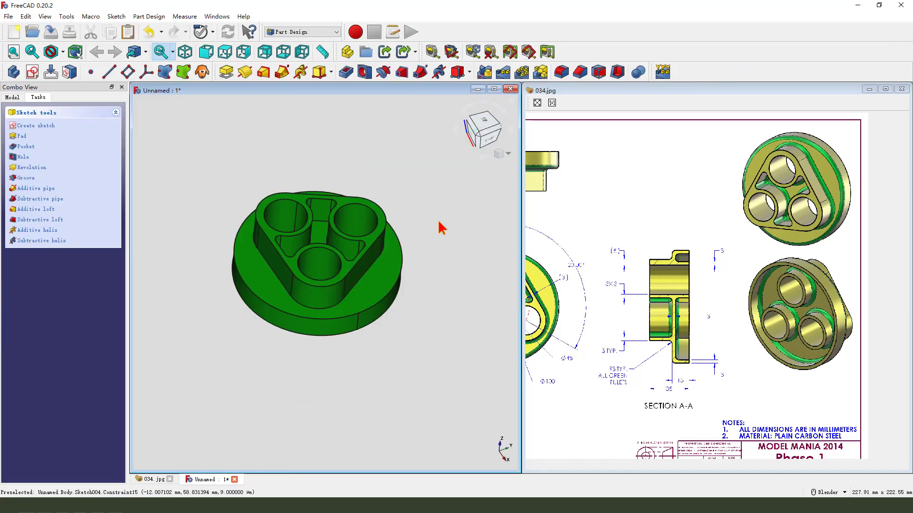
pyautogui.click(346, 71)
pyautogui.moveTo(377, 230); pyautogui.dragTo(366, 190, button='middle')
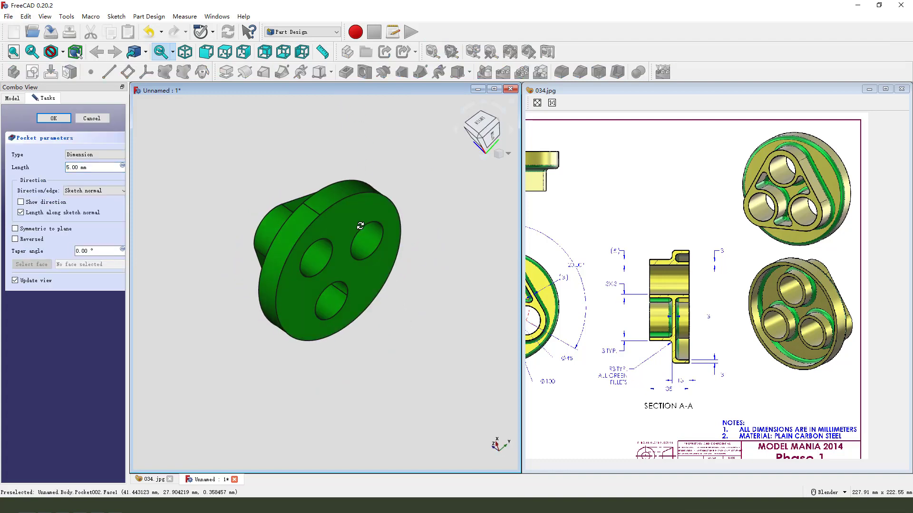
pyautogui.click(27, 246)
pyautogui.moveTo(333, 266); pyautogui.dragTo(389, 314, button='middle')
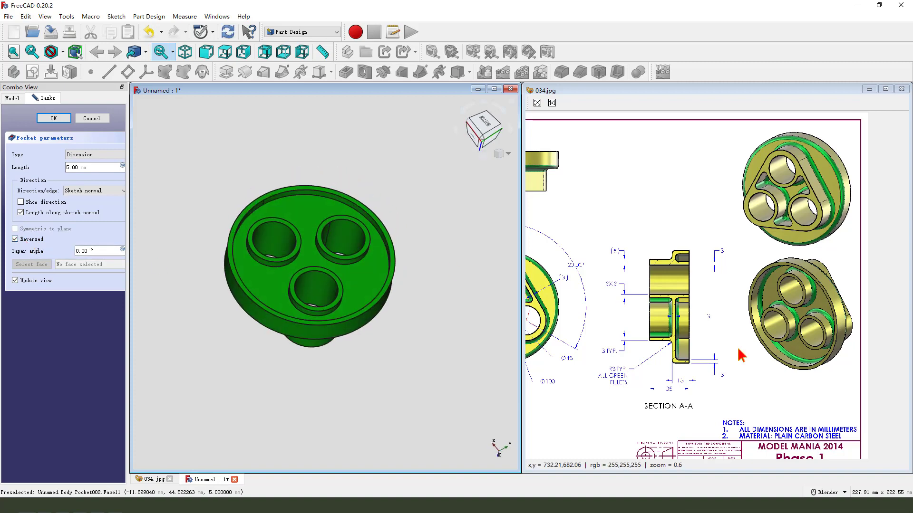
pyautogui.moveTo(669, 340)
pyautogui.mouseDown()
pyautogui.moveTo(724, 353)
pyautogui.moveTo(704, 362)
pyautogui.mouseUp()
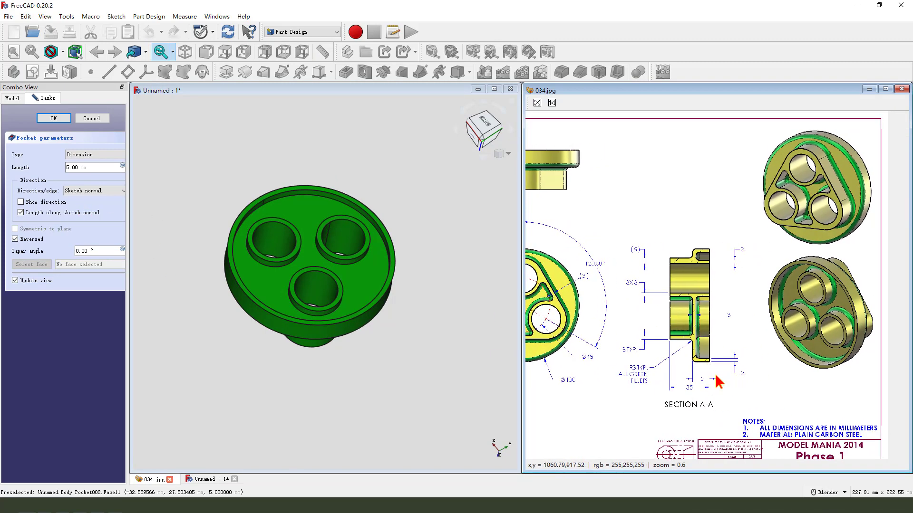
pyautogui.scroll(8, 703, 387)
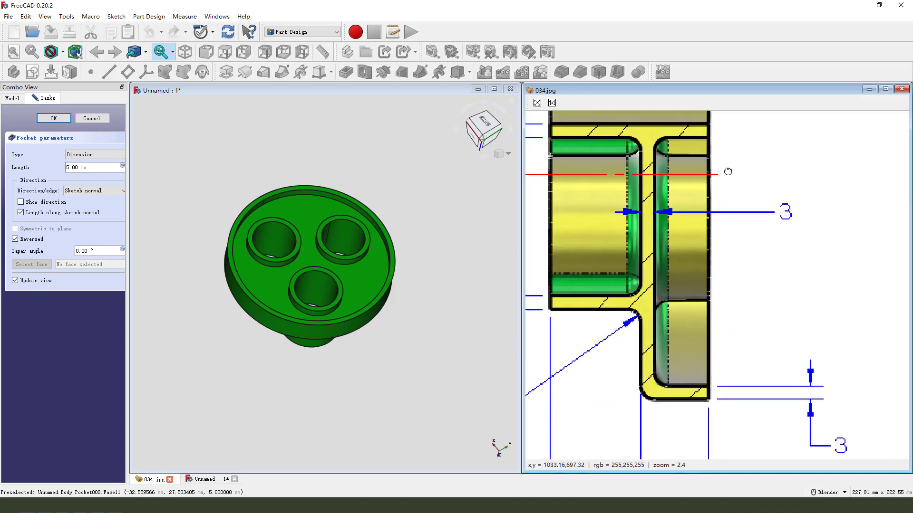
pyautogui.moveTo(705, 383); pyautogui.dragTo(700, 280)
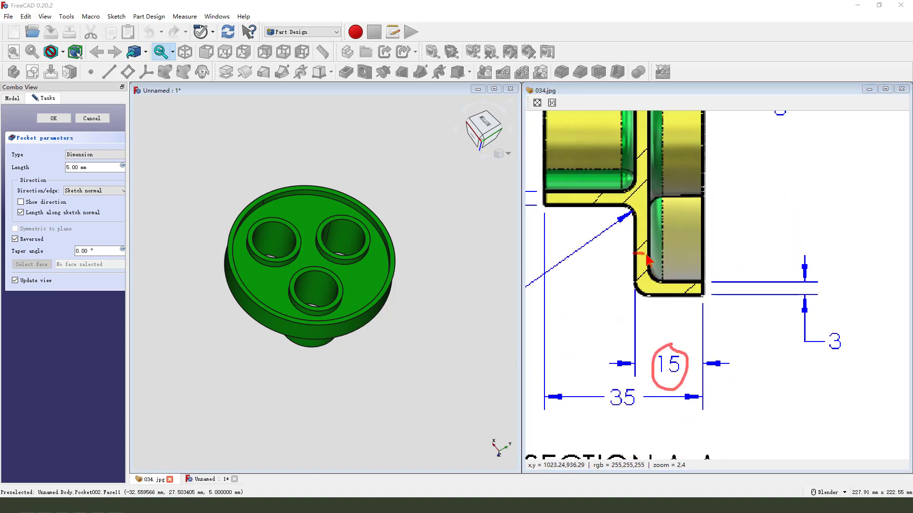
pyautogui.click(79, 167)
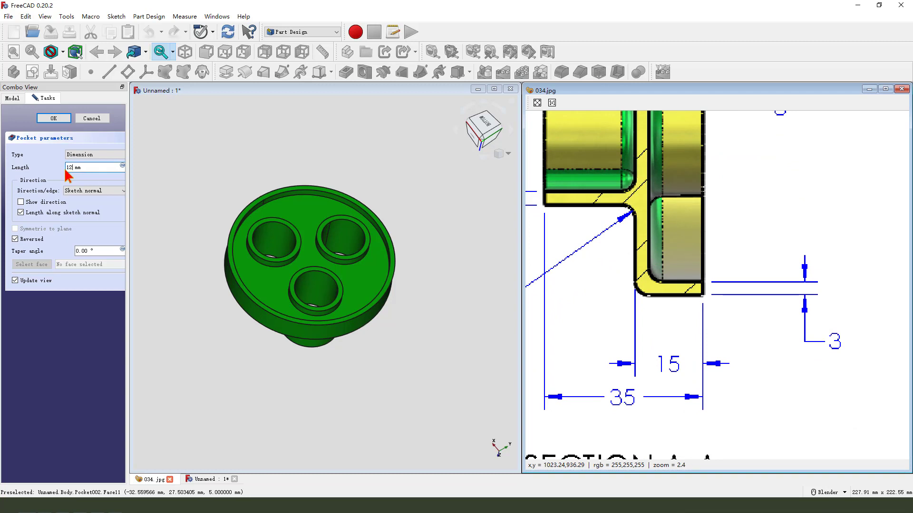
pyautogui.moveTo(373, 238); pyautogui.dragTo(421, 314, button='middle')
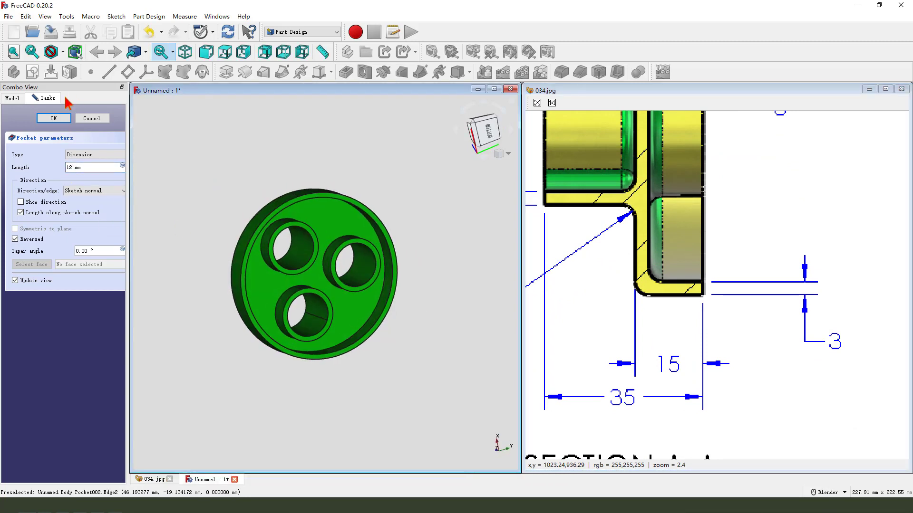
pyautogui.click(49, 120)
# Orbit to a top view and select the base's top circular edge
pyautogui.scroll(-3, 338, 288)
pyautogui.moveTo(661, 263); pyautogui.dragTo(693, 306)
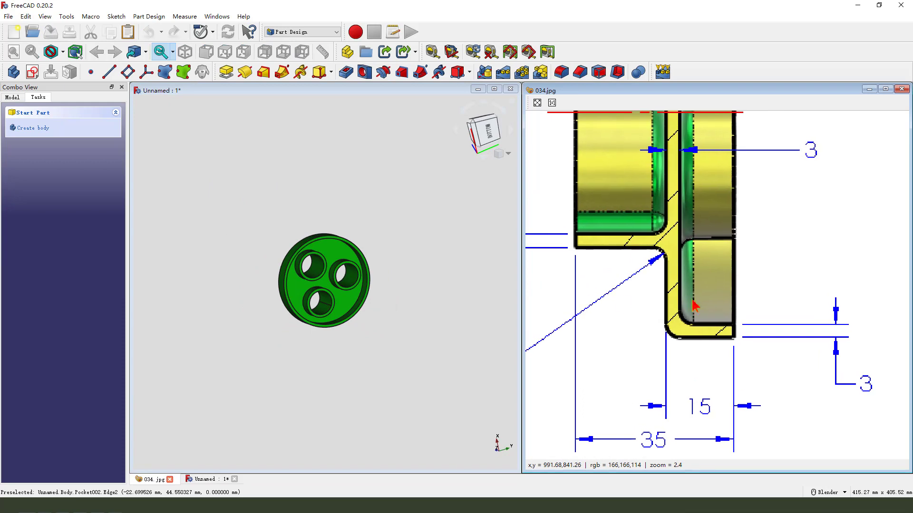
pyautogui.moveTo(397, 289); pyautogui.dragTo(401, 431, button='middle')
pyautogui.scroll(2, 296, 328)
pyautogui.moveTo(374, 274); pyautogui.dragTo(383, 299, button='middle')
pyautogui.scroll(1, 387, 259)
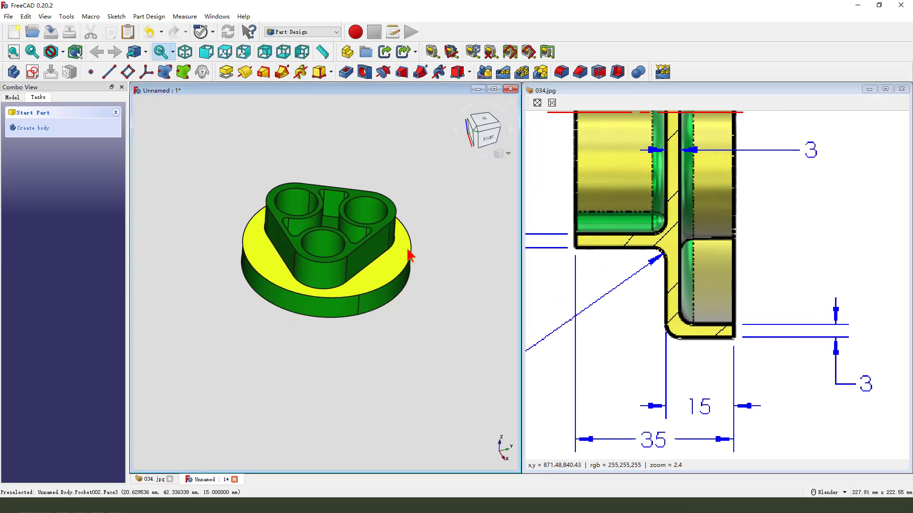
pyautogui.scroll(2, 418, 241)
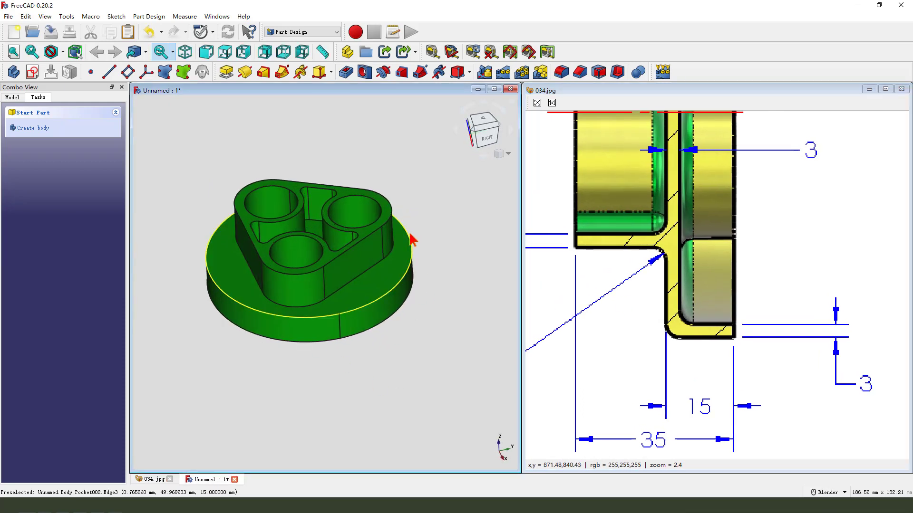
pyautogui.click(411, 238)
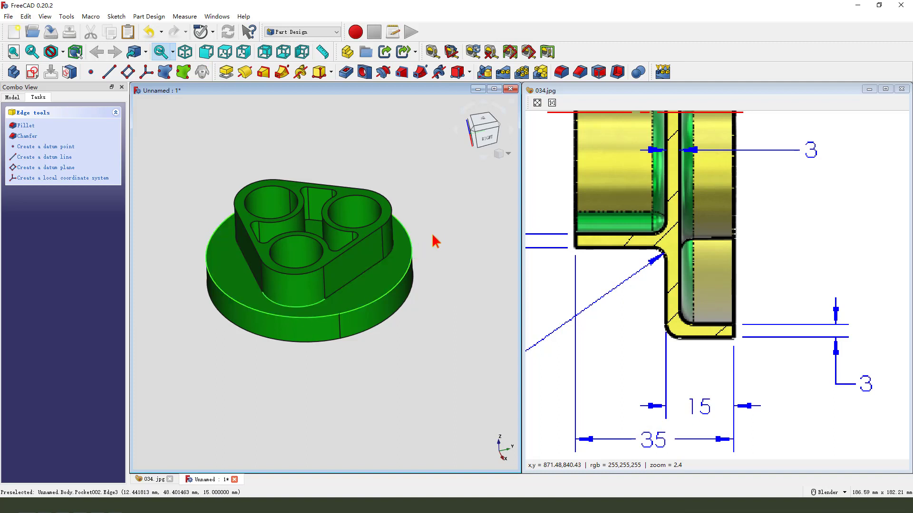
# Add the pocket floor edges around the boss to the fillet selection
pyautogui.moveTo(418, 256); pyautogui.dragTo(328, 241, button='middle')
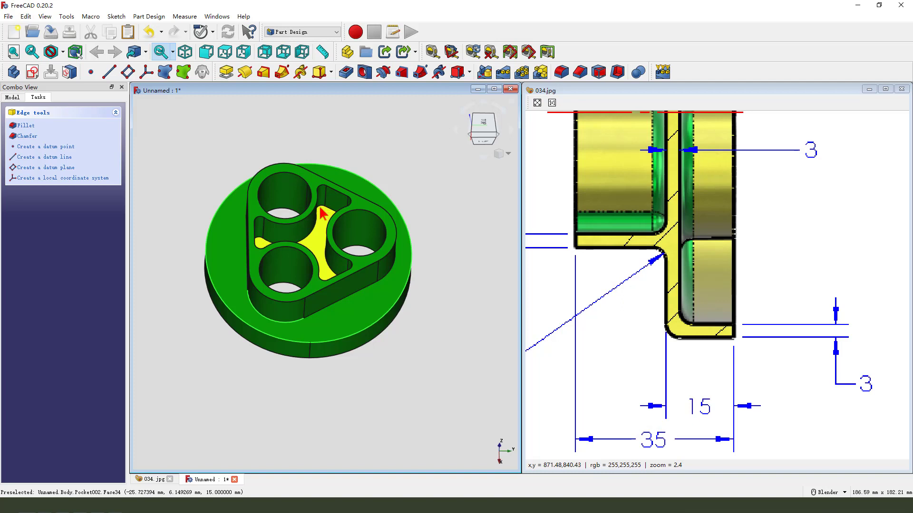
pyautogui.moveTo(443, 299); pyautogui.dragTo(308, 234, button='middle')
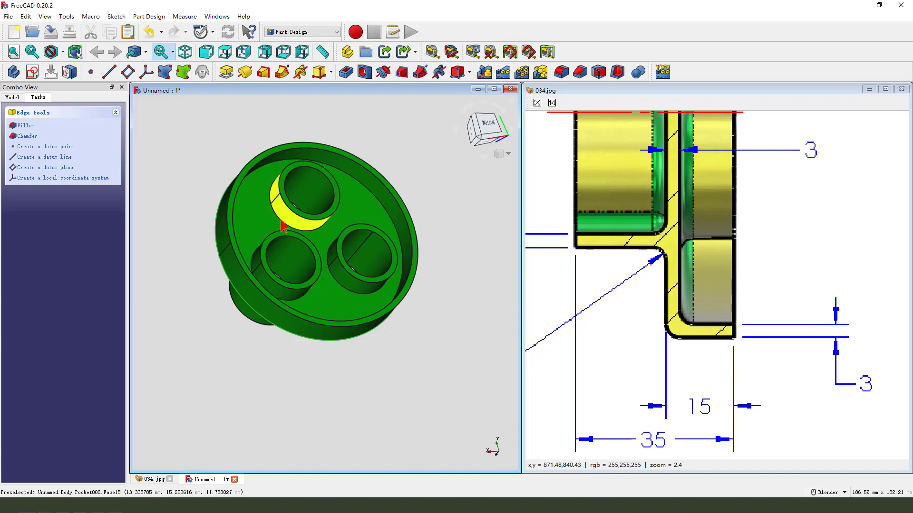
pyautogui.keyDown('ctrl'); pyautogui.click(282, 224); pyautogui.keyUp('ctrl')
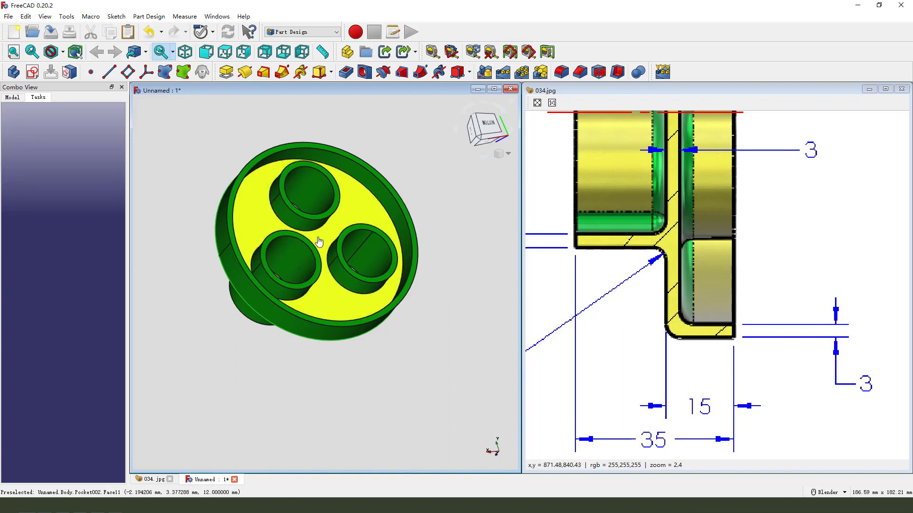
pyautogui.click(318, 242)
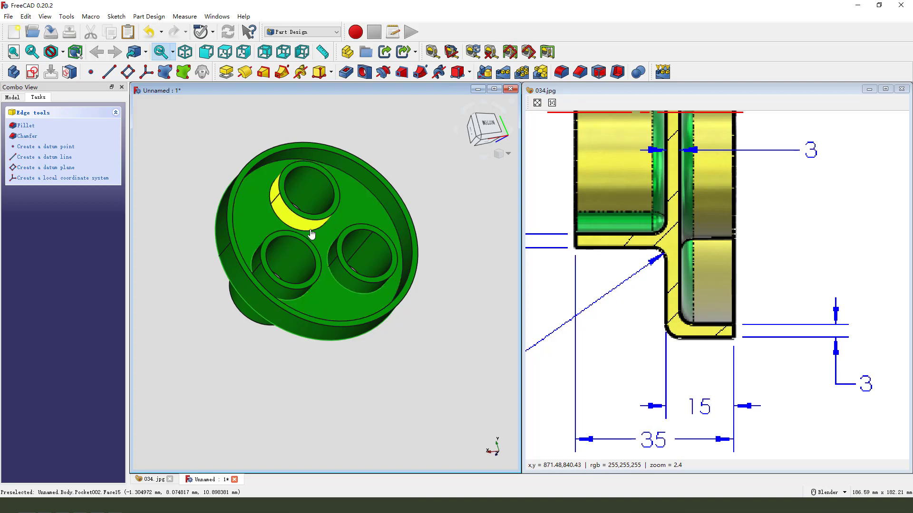
pyautogui.scroll(3, 310, 235)
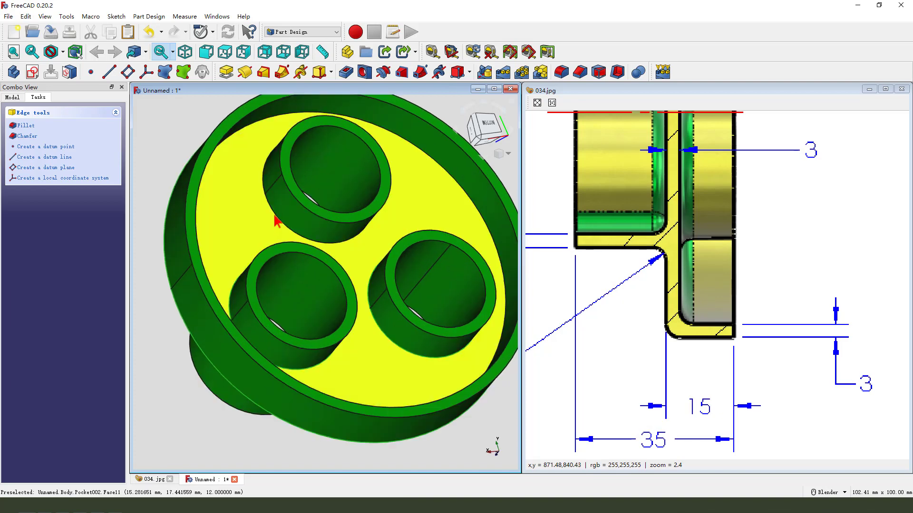
pyautogui.scroll(-2, 281, 216)
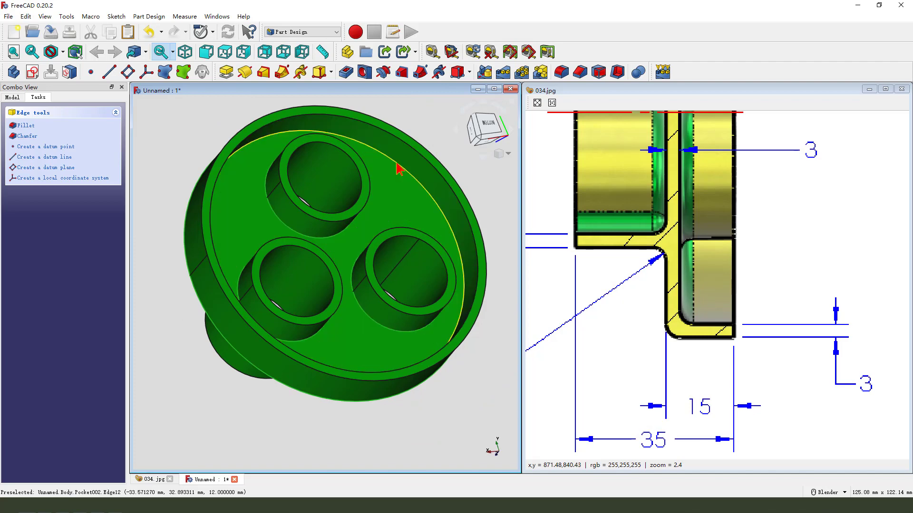
pyautogui.scroll(-6, 399, 169)
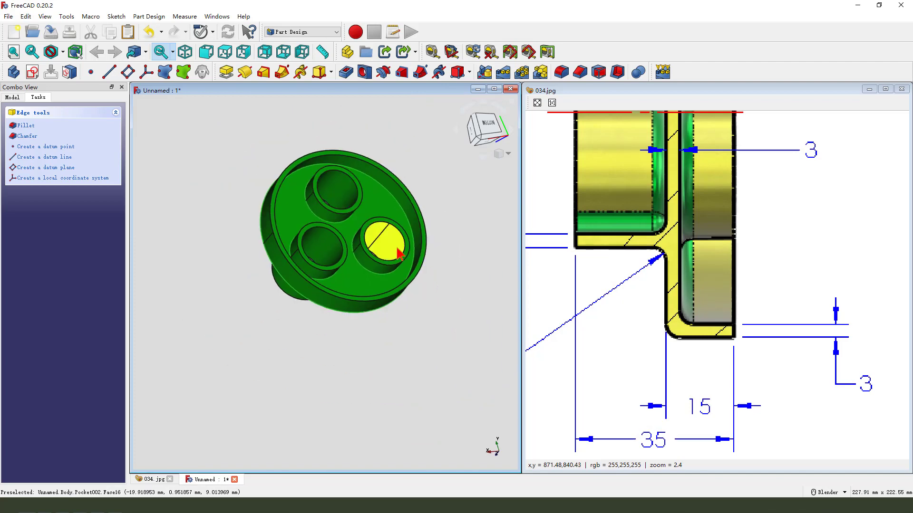
pyautogui.moveTo(387, 234); pyautogui.dragTo(506, 167, button='middle')
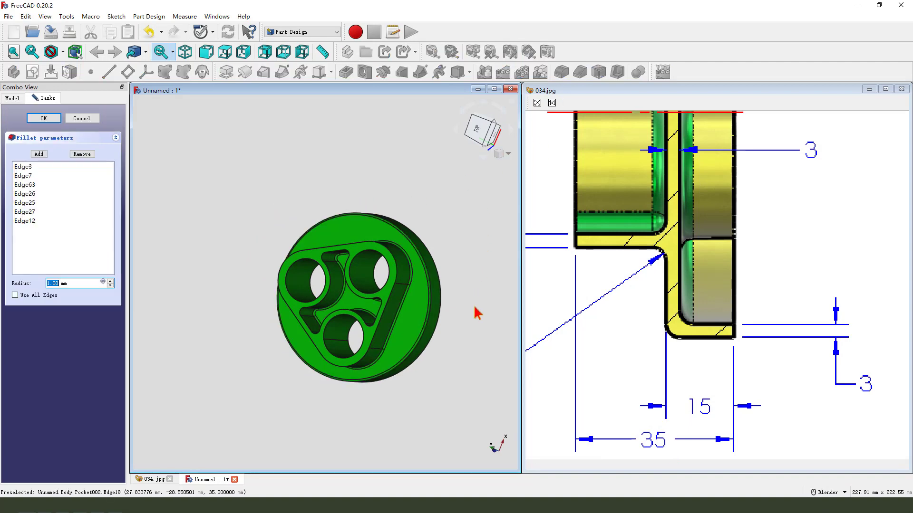
# Apply a 3 mm fillet radius to the seven edges and maximize the 3D view window
pyautogui.scroll(4, 475, 312)
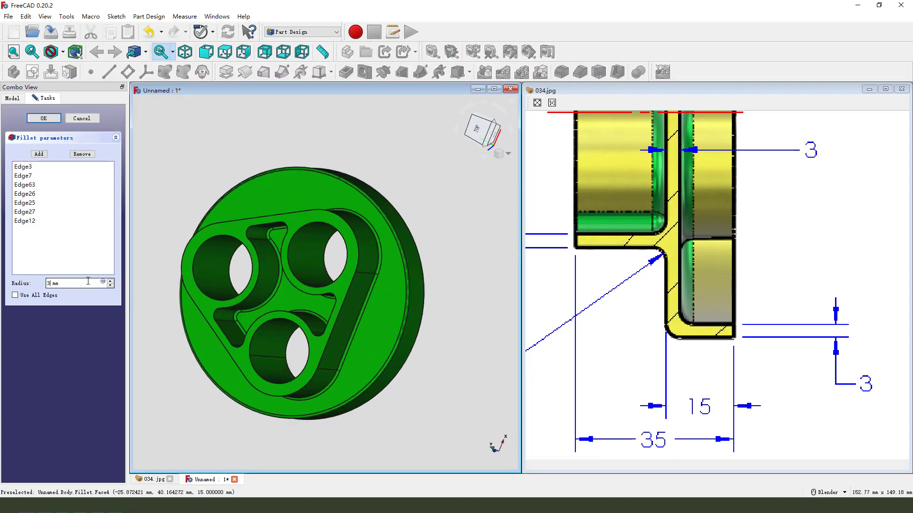
pyautogui.moveTo(356, 331); pyautogui.dragTo(377, 244, button='middle')
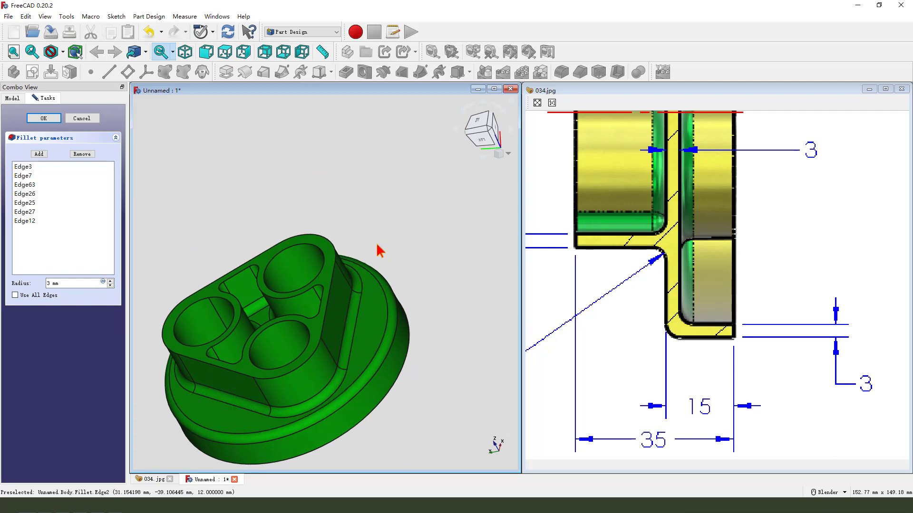
pyautogui.scroll(-1, 379, 244)
pyautogui.scroll(-5, 640, 292)
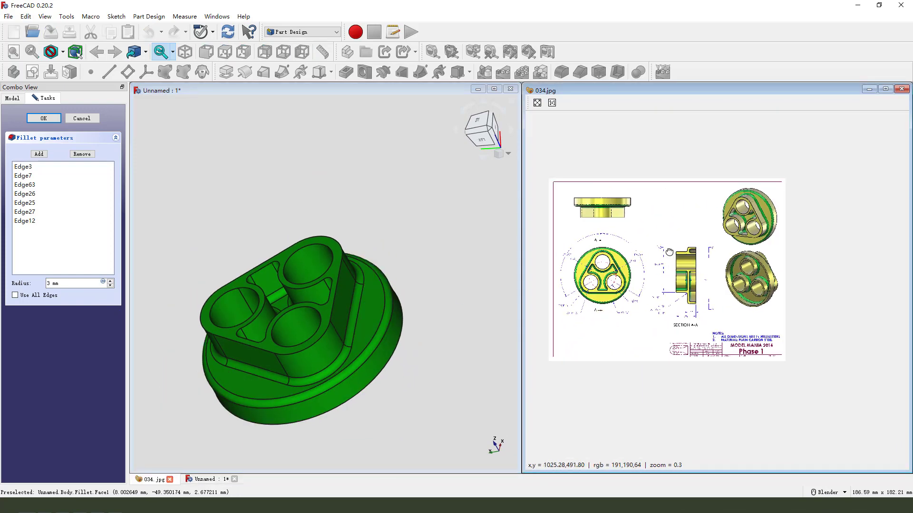
pyautogui.scroll(2, 645, 278)
pyautogui.click(43, 118)
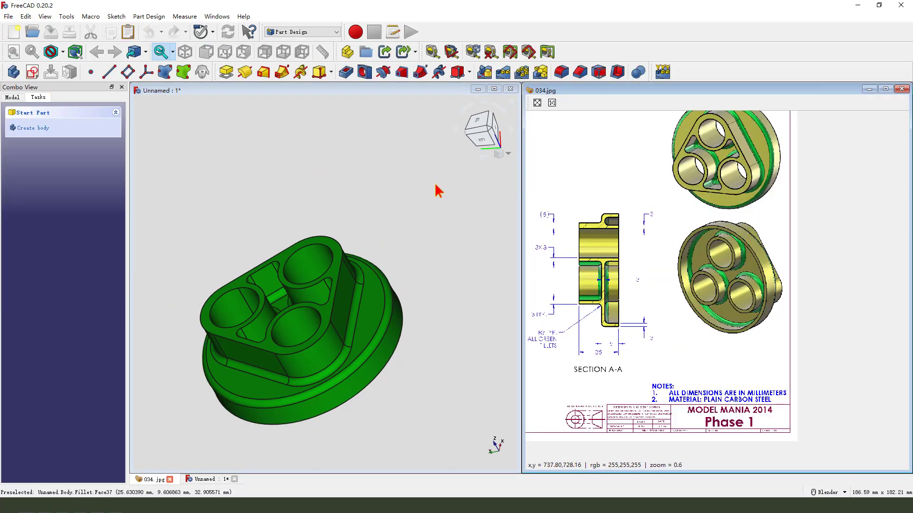
pyautogui.click(494, 89)
pyautogui.moveTo(438, 312); pyautogui.dragTo(466, 342, button='middle')
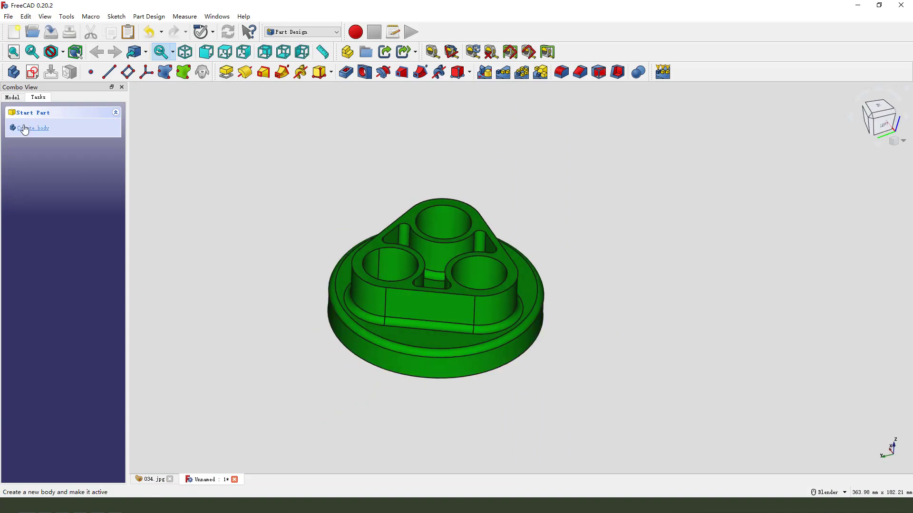
# Set the Body's shape colour to yellow through its Appearance properties
pyautogui.click(12, 98)
pyautogui.click(40, 138)
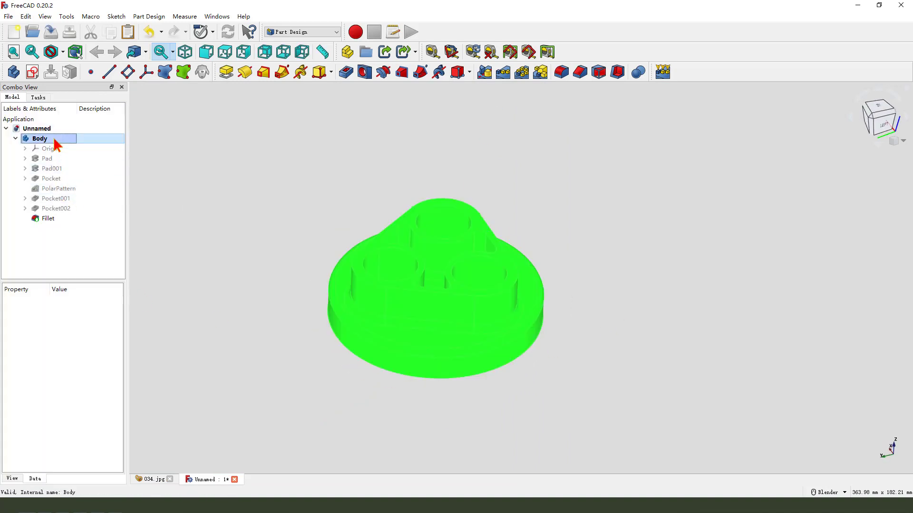
pyautogui.rightClick(55, 139)
pyautogui.click(89, 171)
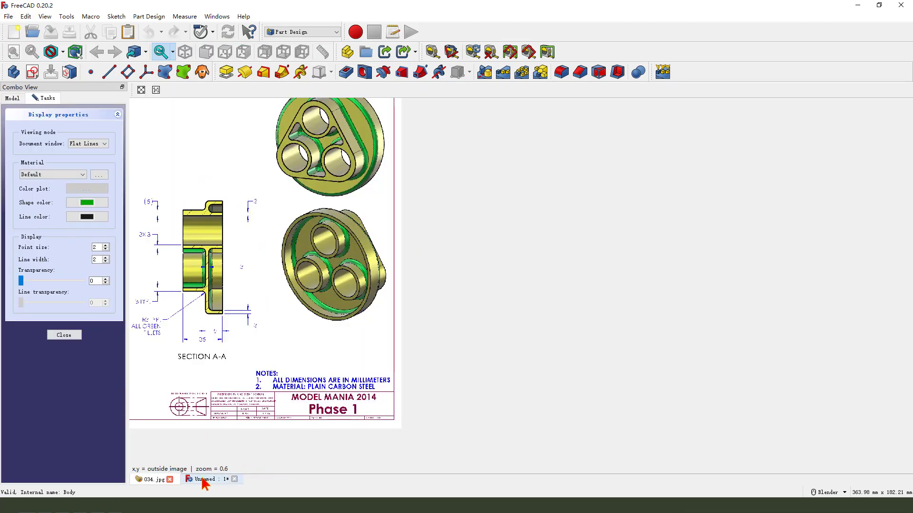
pyautogui.click(203, 480)
pyautogui.click(87, 204)
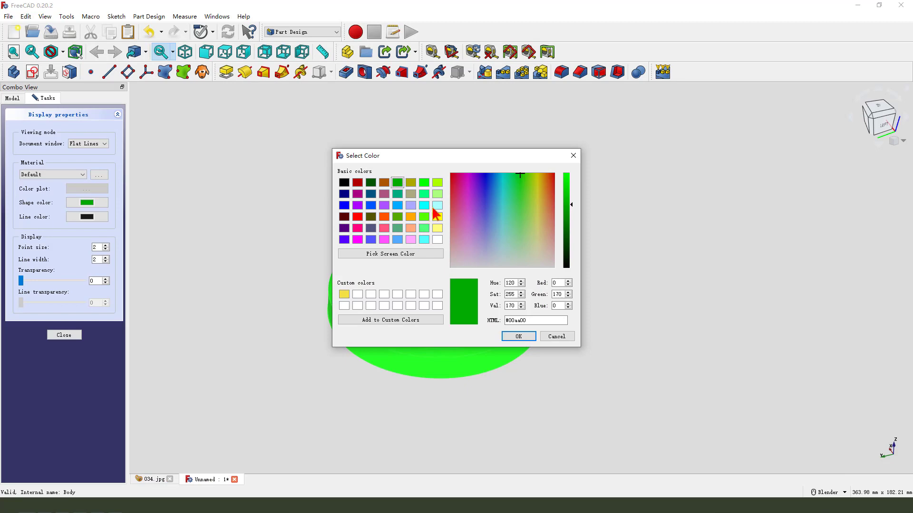
pyautogui.click(437, 217)
pyautogui.click(518, 337)
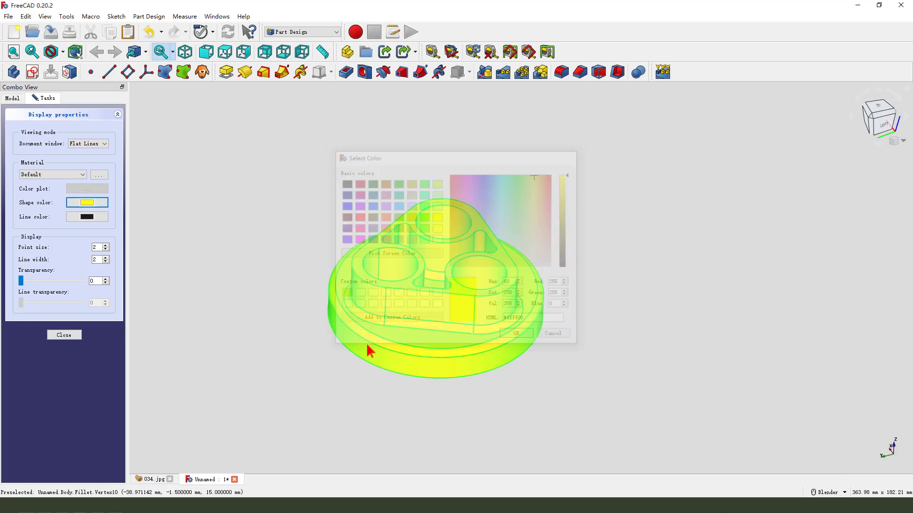
pyautogui.click(64, 335)
pyautogui.scroll(3, 548, 367)
pyautogui.moveTo(549, 366); pyautogui.dragTo(478, 376, button='middle')
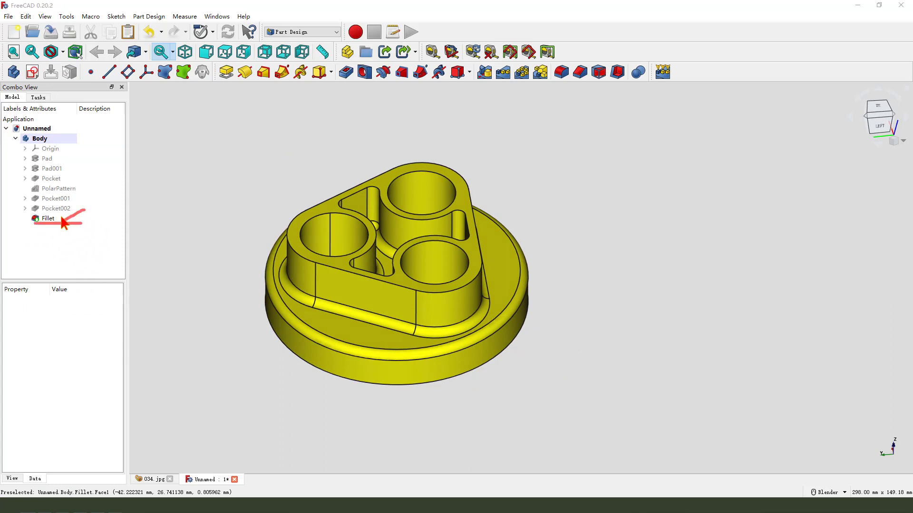
# Open Set colors on the Fillet feature to colour individual faces
pyautogui.click(49, 220)
pyautogui.rightClick(50, 220)
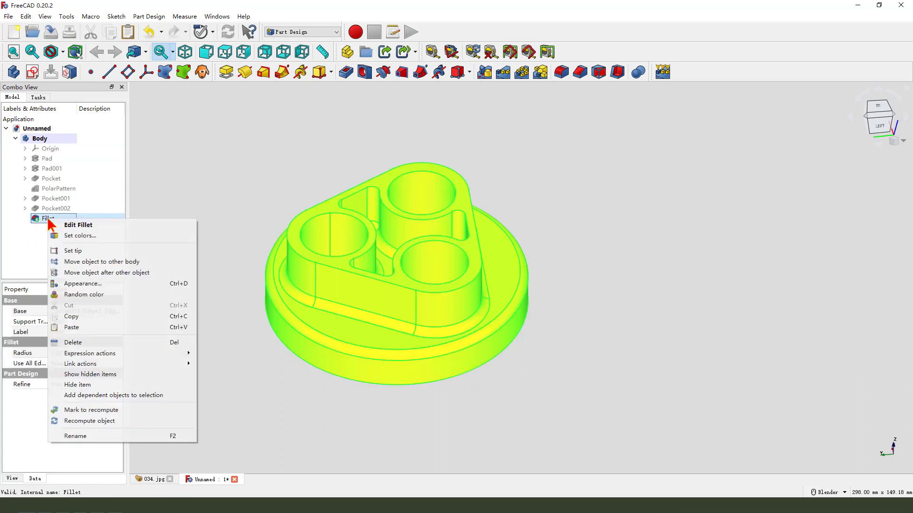
pyautogui.click(79, 236)
pyautogui.click(151, 479)
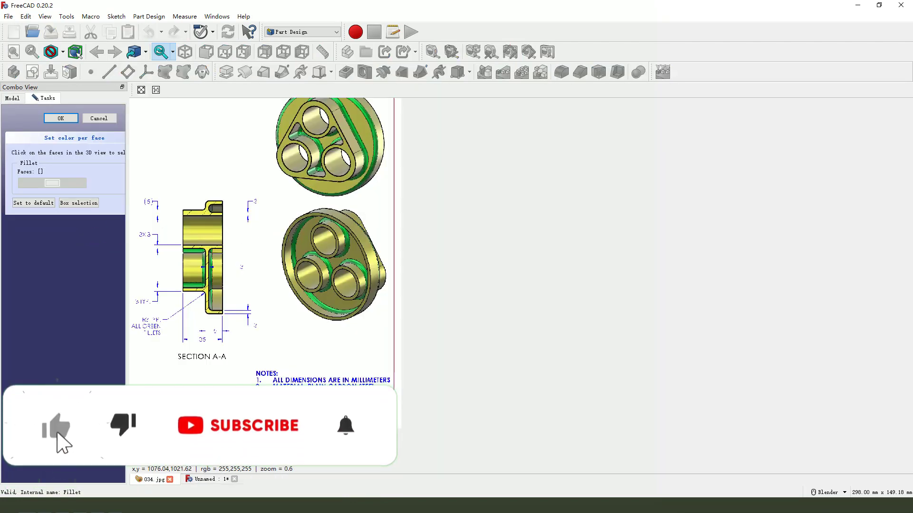
pyautogui.click(212, 479)
pyautogui.moveTo(368, 295)
pyautogui.mouseDown(button='middle')
pyautogui.moveTo(361, 299)
pyautogui.moveTo(370, 304)
pyautogui.mouseUp(button='middle')
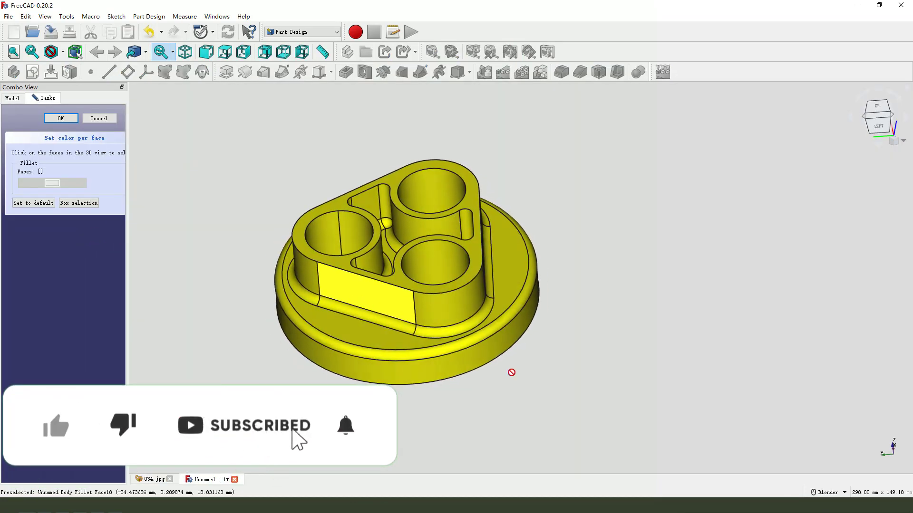
pyautogui.keyDown('shift'); pyautogui.moveTo(517, 375); pyautogui.dragTo(485, 355, button='middle'); pyautogui.keyUp('shift')
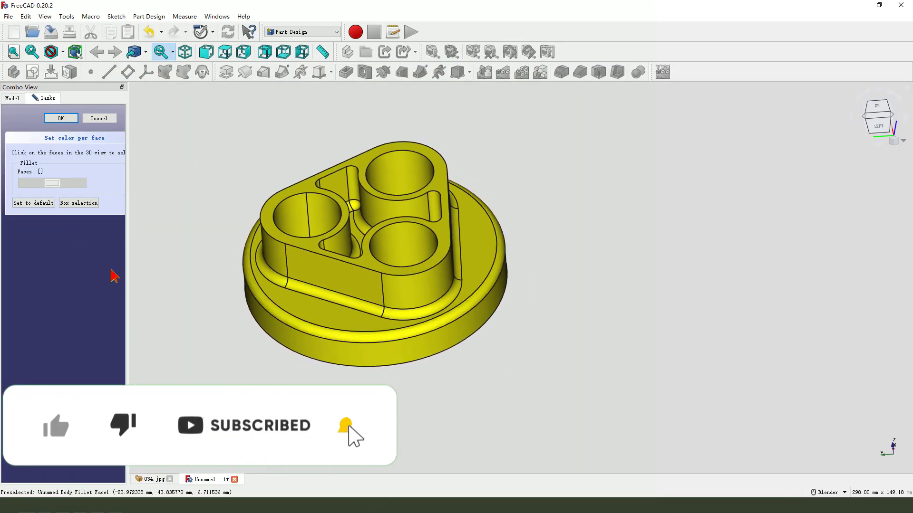
# Pick four fillet groove faces and the three hole bores
pyautogui.click(275, 282)
pyautogui.click(347, 306)
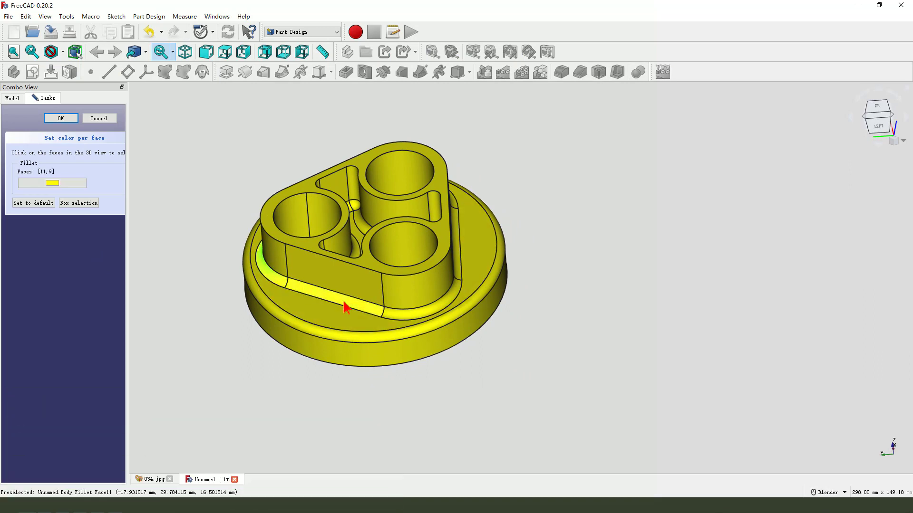
pyautogui.click(409, 316)
pyautogui.click(454, 264)
pyautogui.click(406, 243)
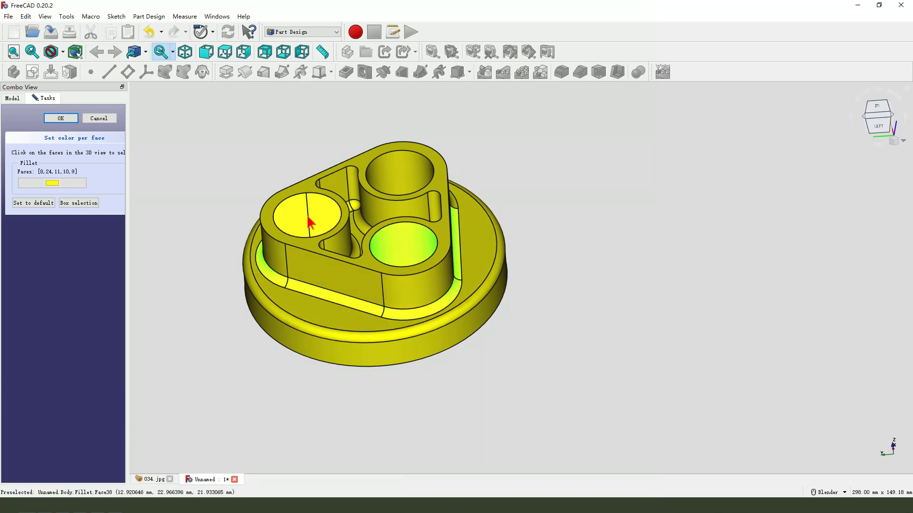
pyautogui.click(309, 211)
pyautogui.click(398, 182)
pyautogui.moveTo(398, 182); pyautogui.dragTo(438, 204, button='middle')
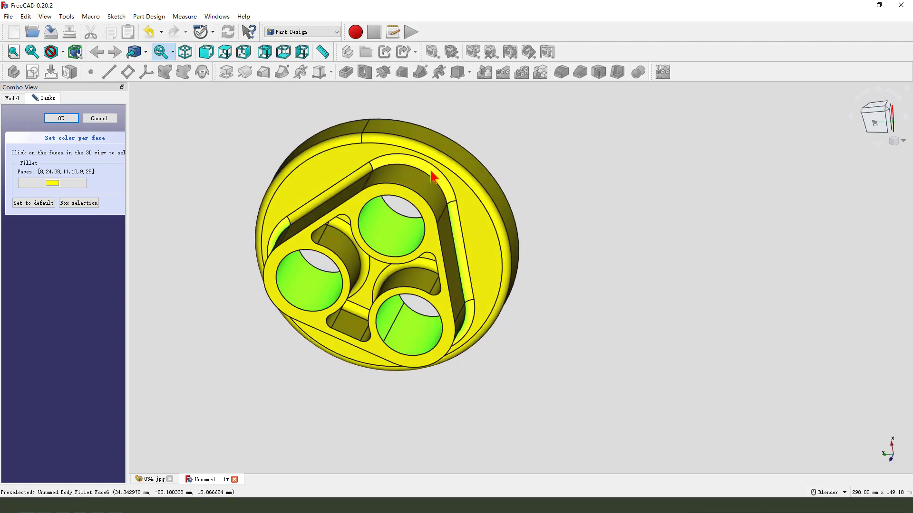
# Add the remaining fillet strips and the outer ring face around the boss
pyautogui.click(432, 177)
pyautogui.click(351, 178)
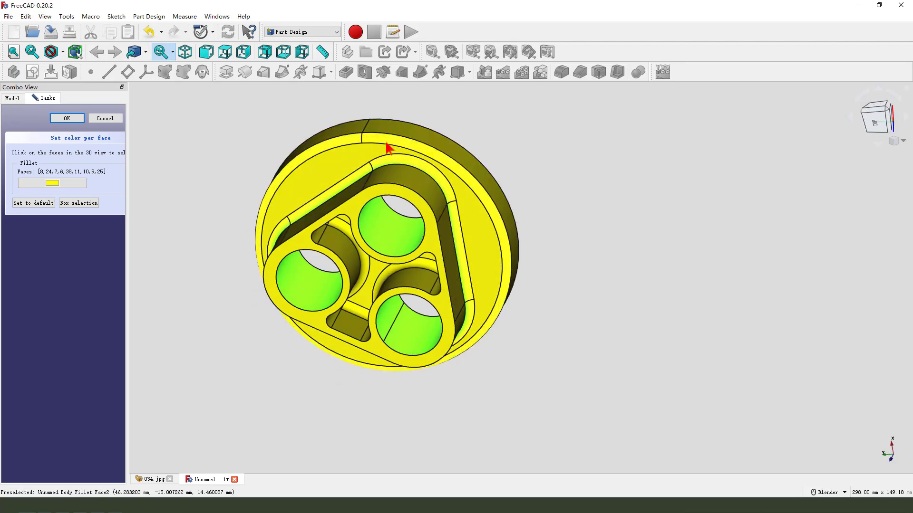
pyautogui.click(340, 148)
pyautogui.click(341, 147)
pyautogui.moveTo(340, 147); pyautogui.dragTo(419, 366, button='middle')
pyautogui.click(465, 311)
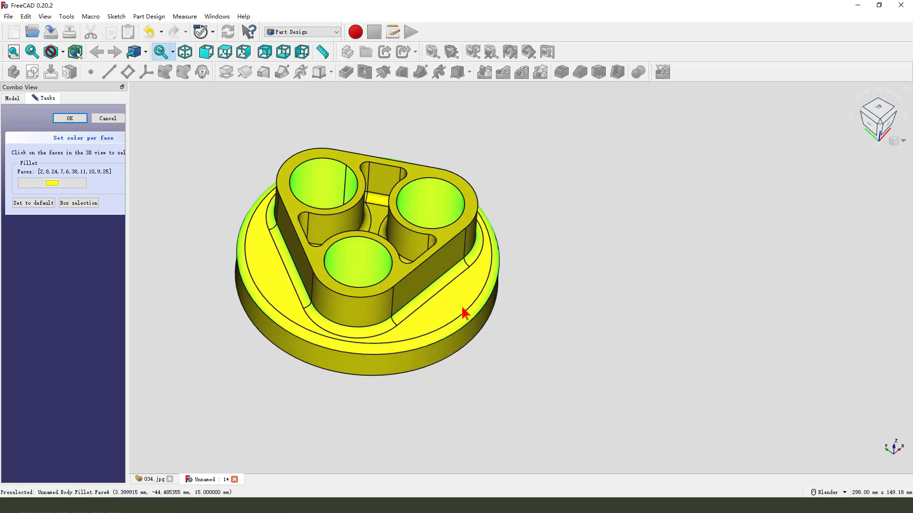
pyautogui.moveTo(464, 312); pyautogui.dragTo(410, 307, button='middle')
# Colour the picked faces red, confirm, and return to an isometric view
pyautogui.click(53, 183)
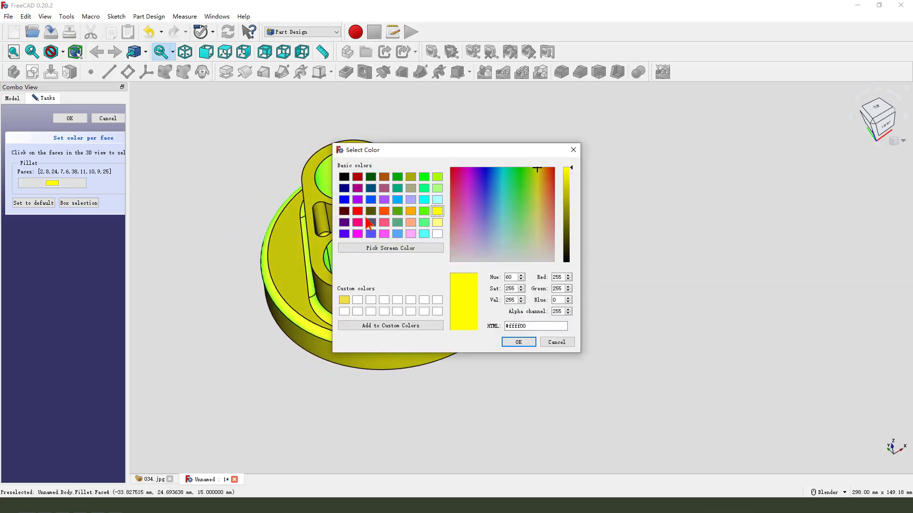
pyautogui.click(359, 212)
pyautogui.click(518, 343)
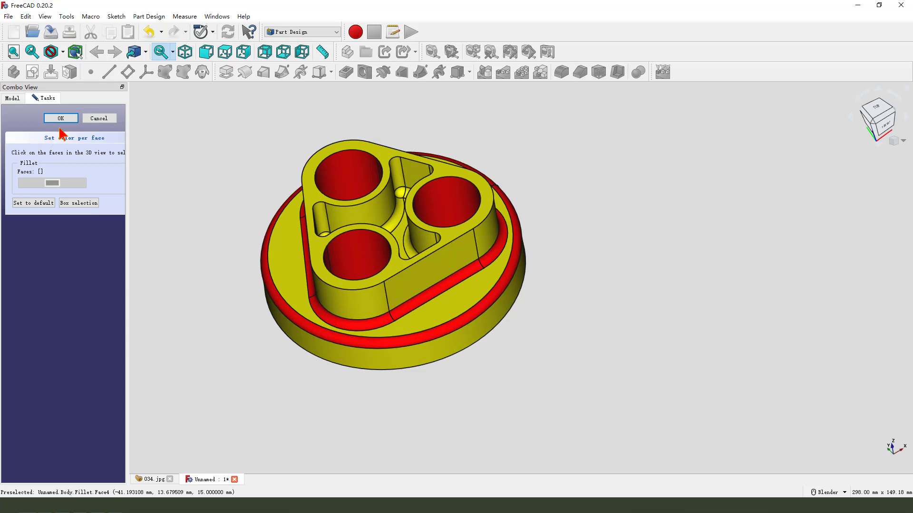
pyautogui.click(69, 118)
pyautogui.press('0')
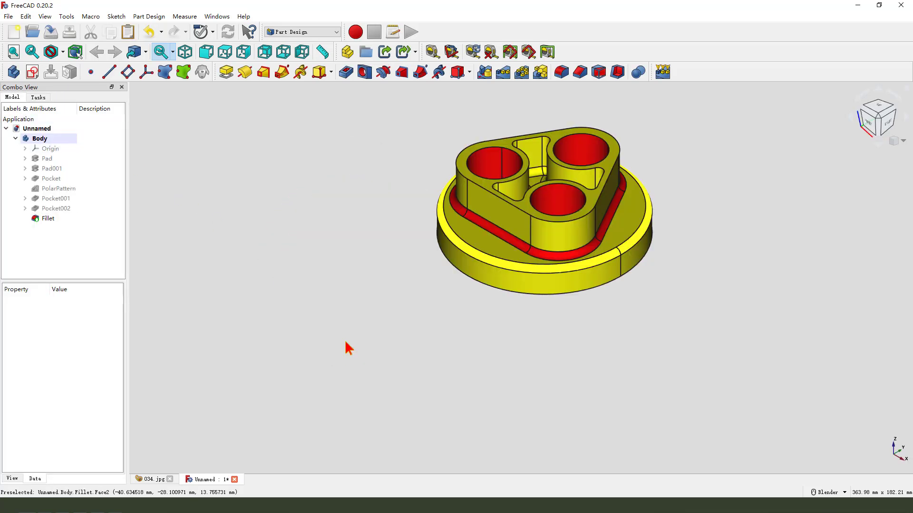
pyautogui.scroll(-2, 274, 410)
pyautogui.scroll(4, 521, 267)
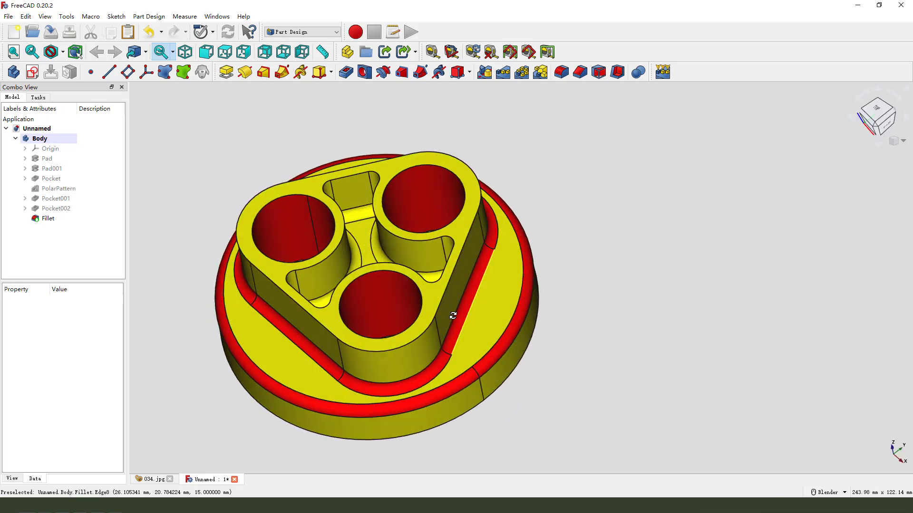
pyautogui.scroll(-2, 538, 379)
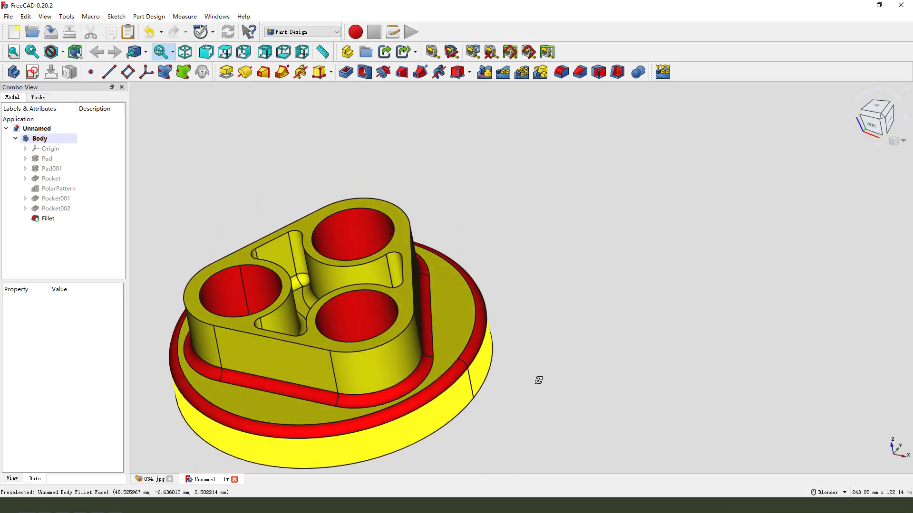